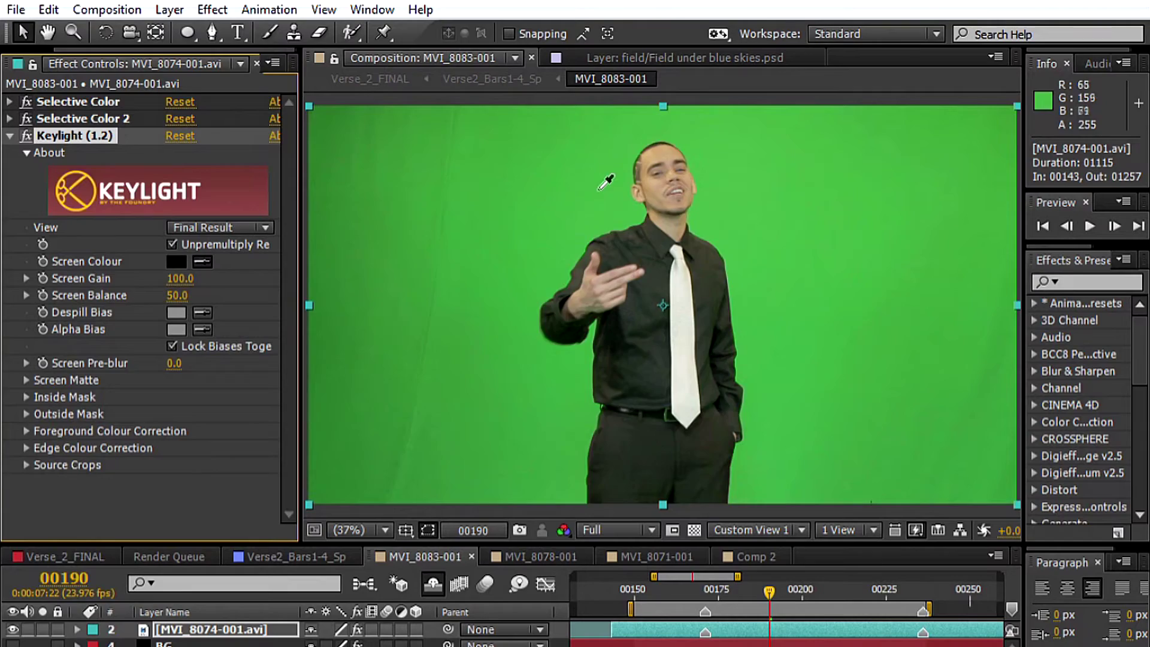
Step: Preview the Juanes Concert comp from about 19 seconds to see the SUEÑO and LIBERTAD street-art wall
click(605, 180)
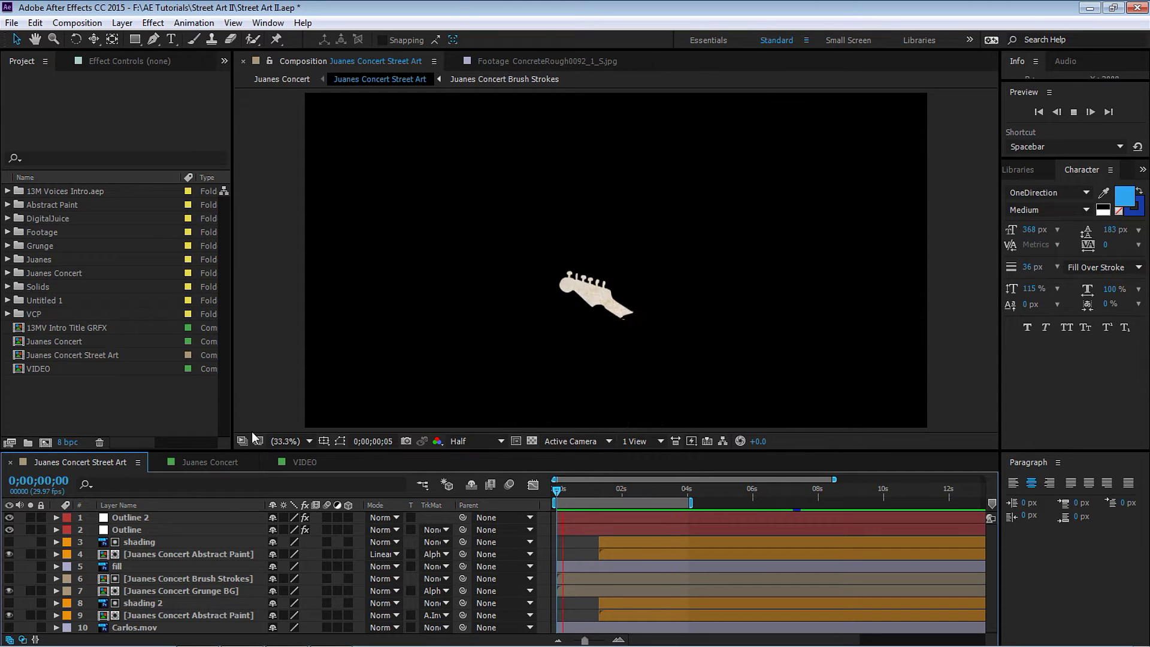
click(209, 462)
click(491, 501)
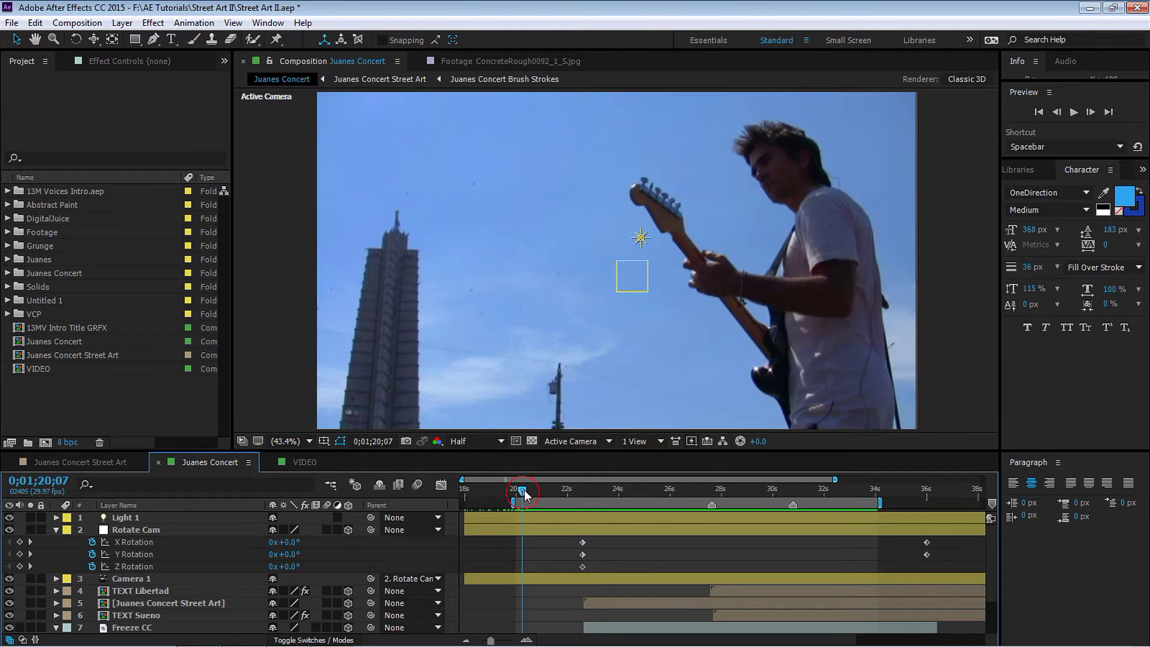
key(space)
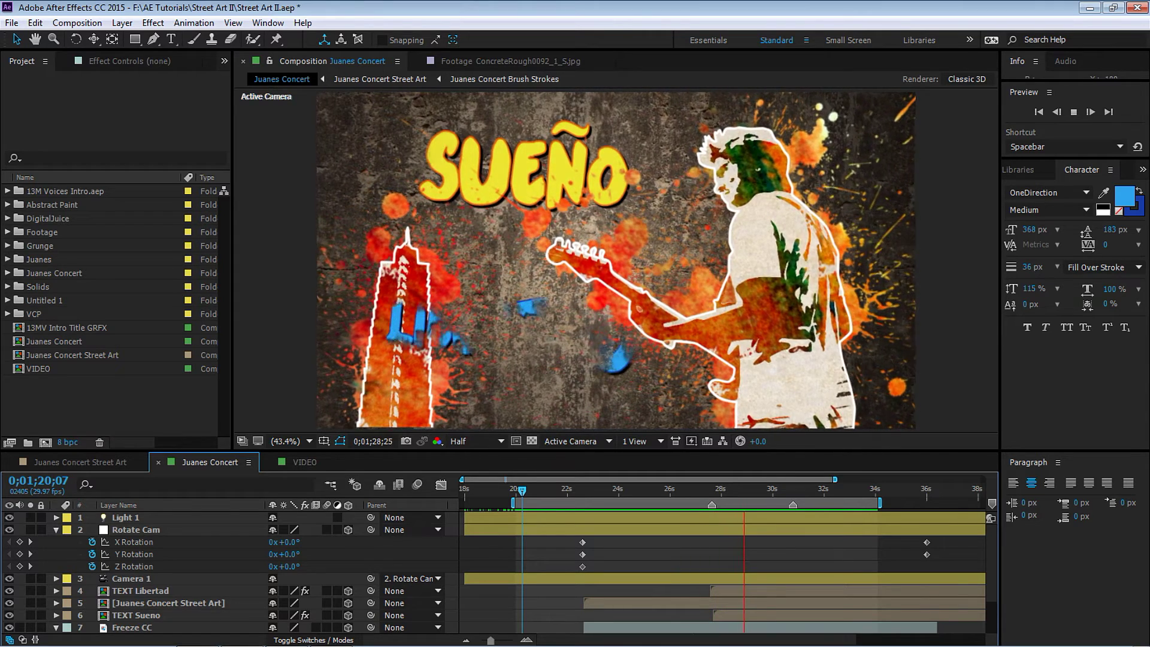
Step: Create a composition named JUANES using HDTV 1080 29.97, 20 seconds long
click(45, 441)
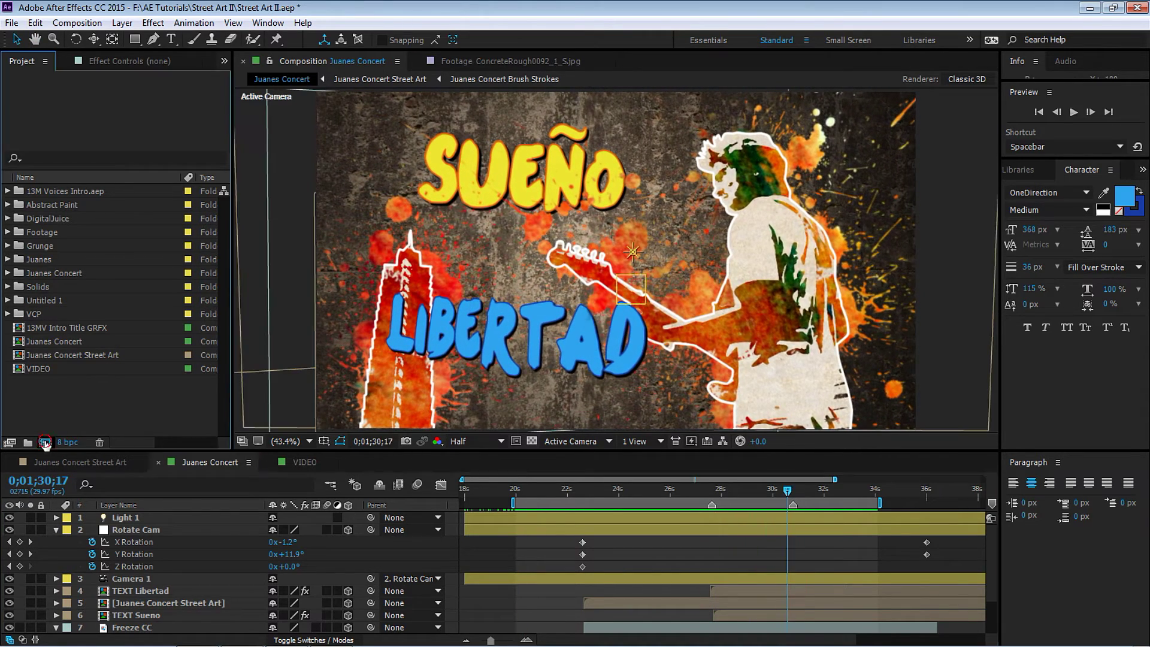
text(JUANES)
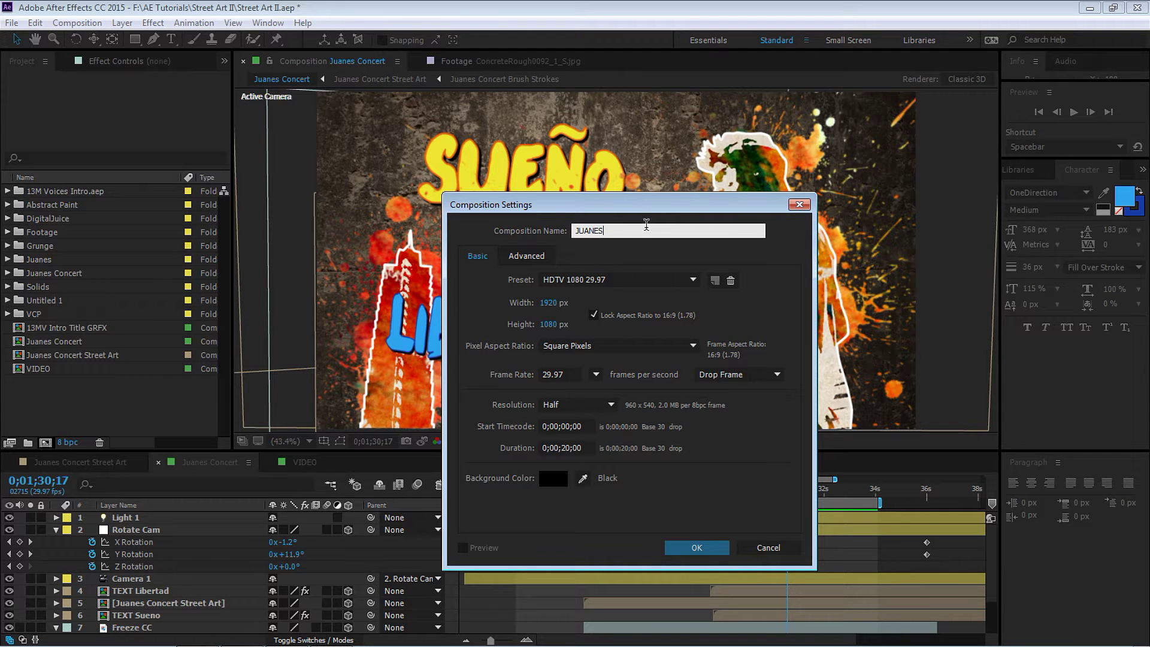
drag(647, 205, 637, 239)
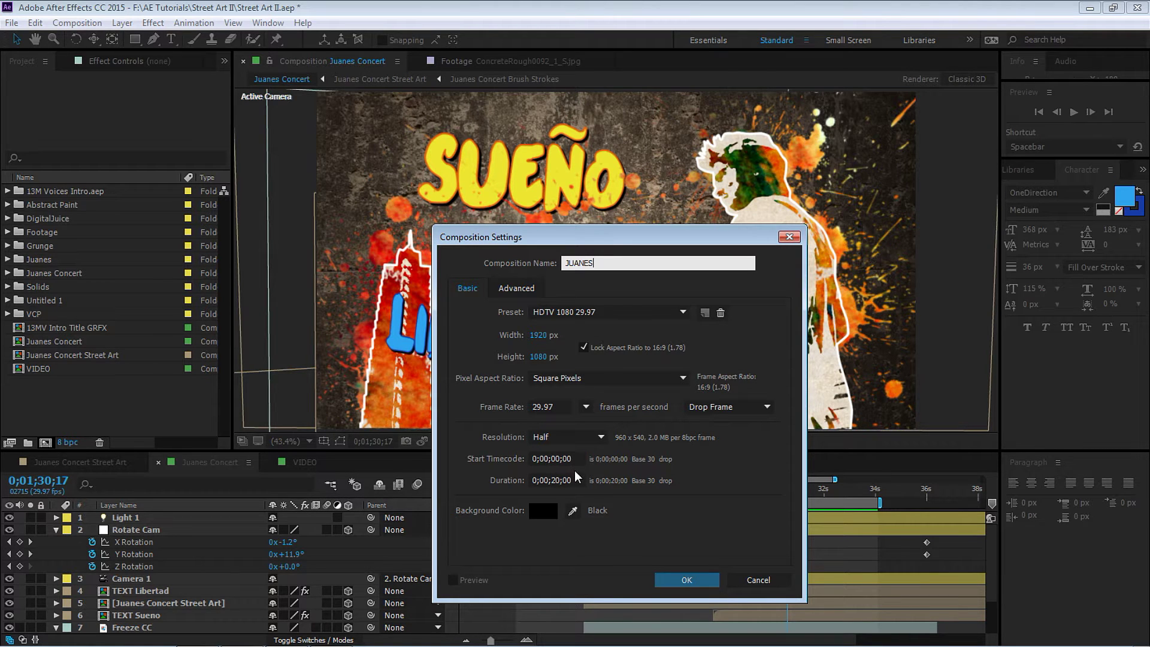
click(692, 577)
Step: Play the guitarist footage in the VIDEO comp and step back to the 4;19 freeze frame
click(305, 462)
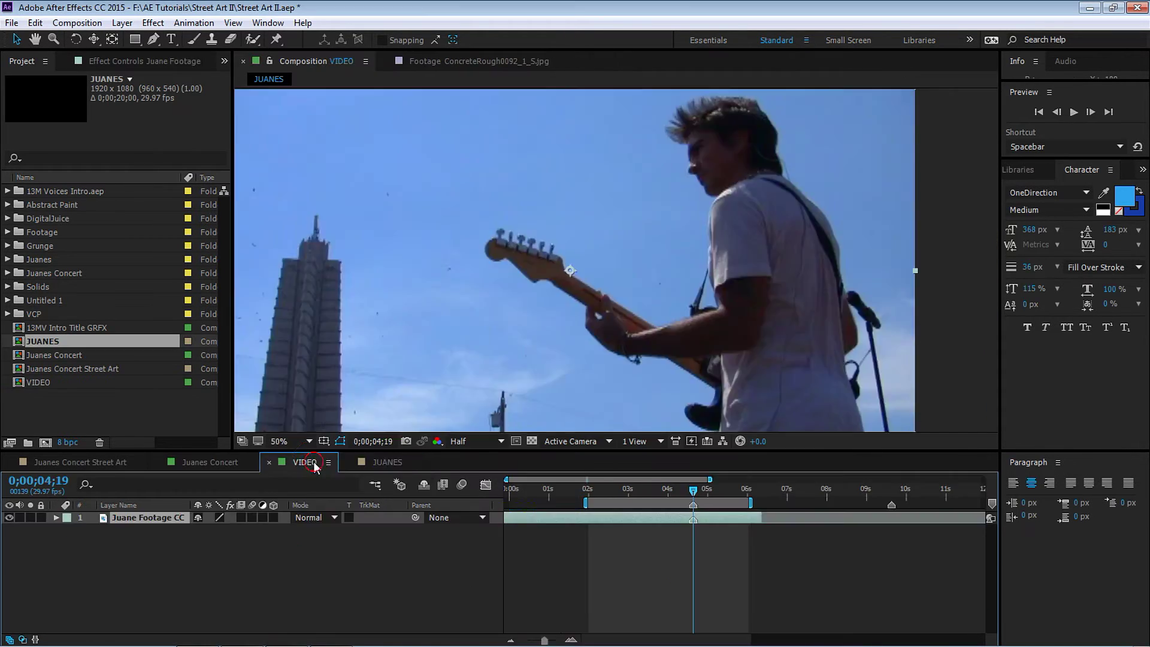
click(596, 490)
key(space)
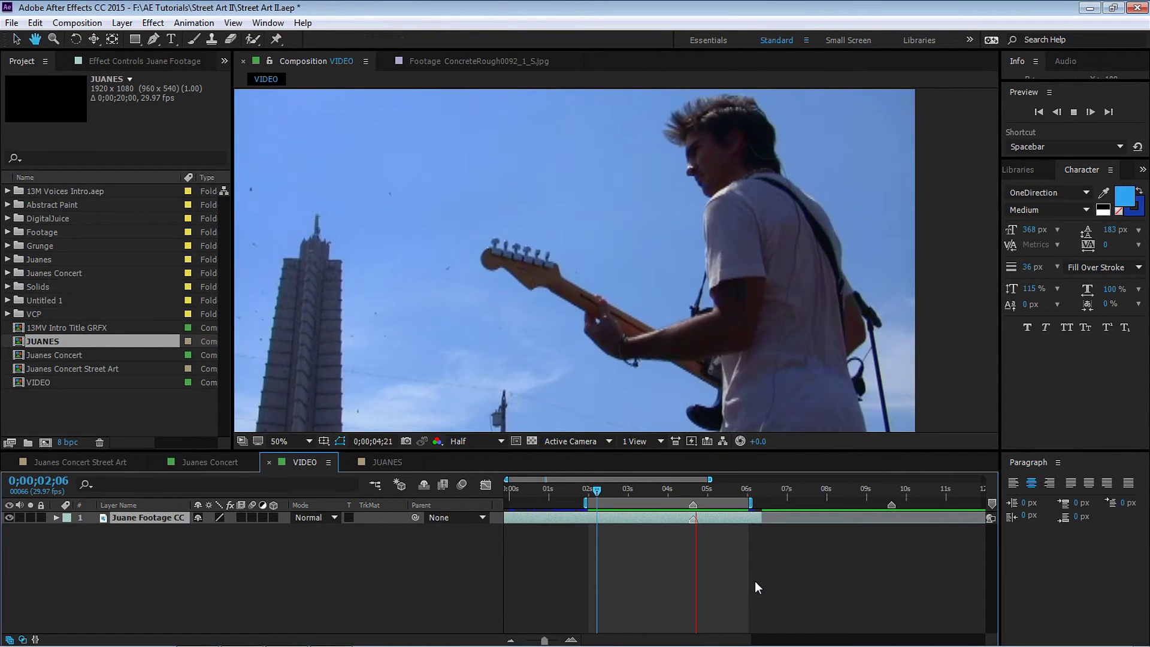
key(space)
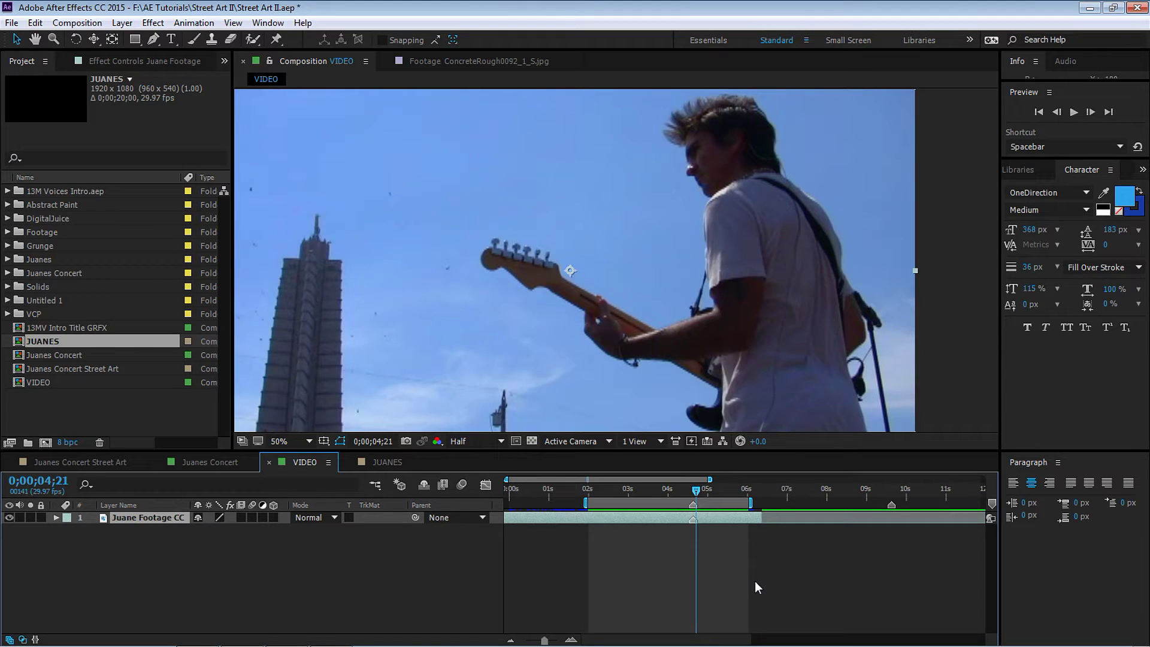
key(Page_Up)
key(Page_Up)
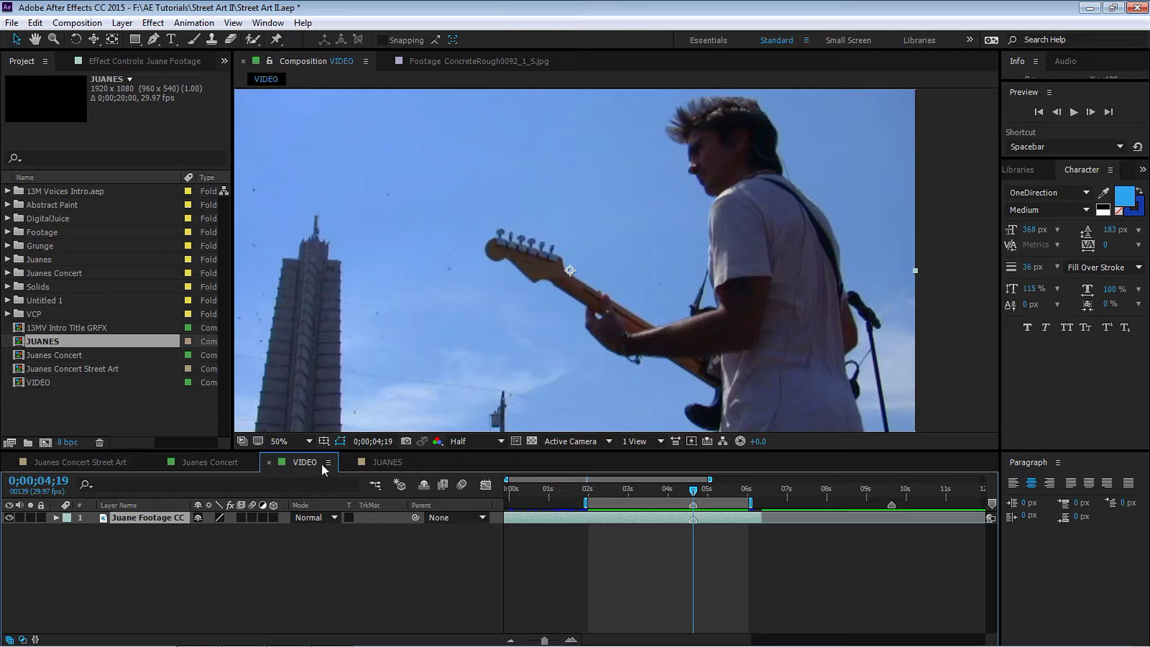
click(386, 461)
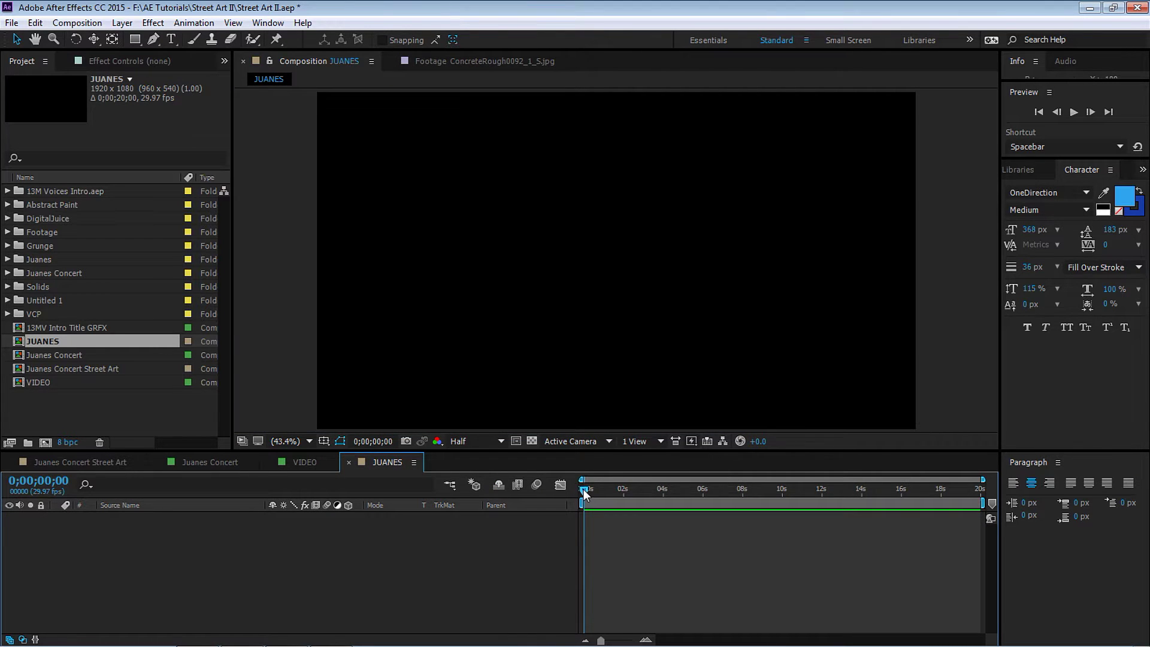
Step: Paste Export For Titles.mov into JUANES and split the layer at 4;19
key(ctrl+v)
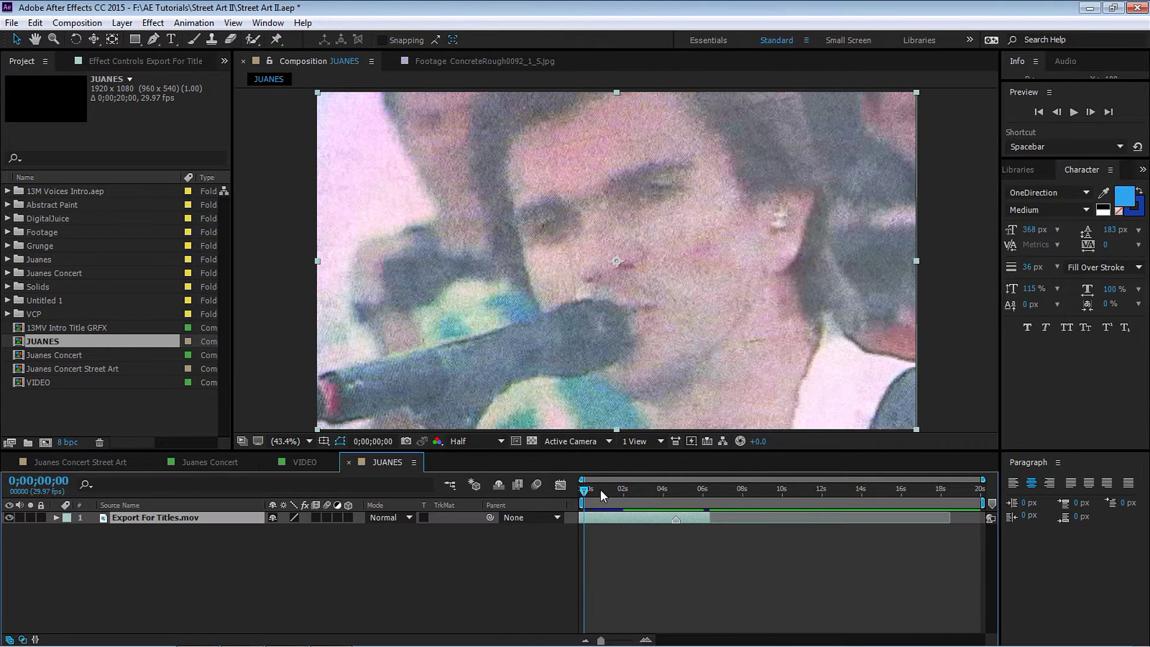
click(140, 396)
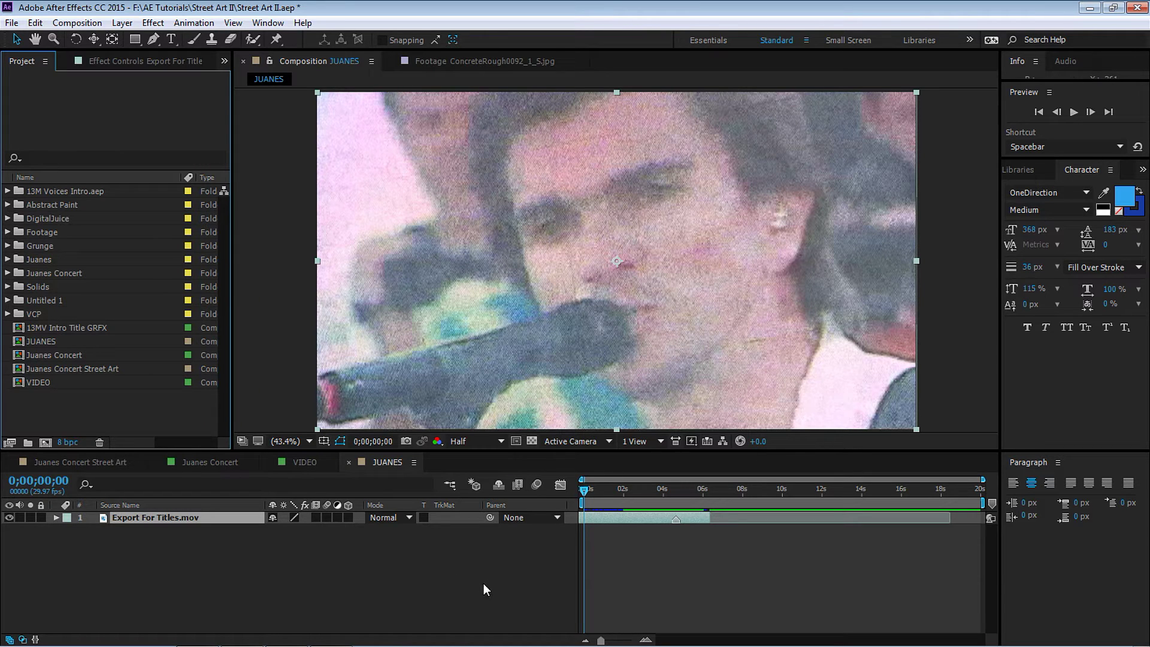
click(676, 490)
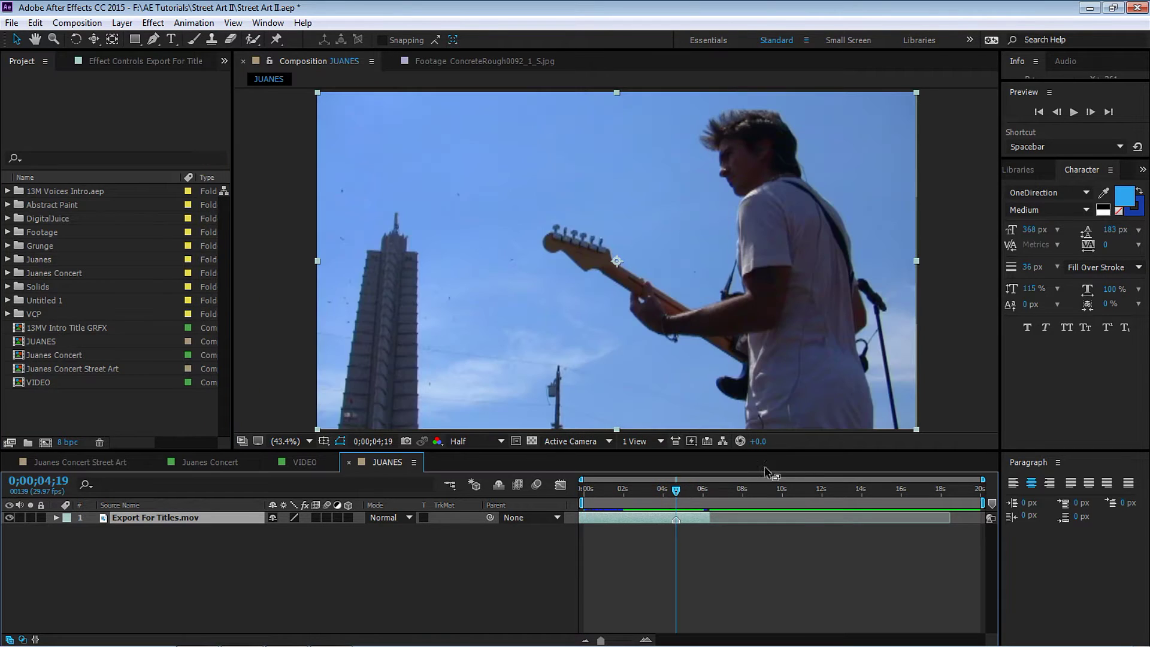
drag(982, 478, 883, 478)
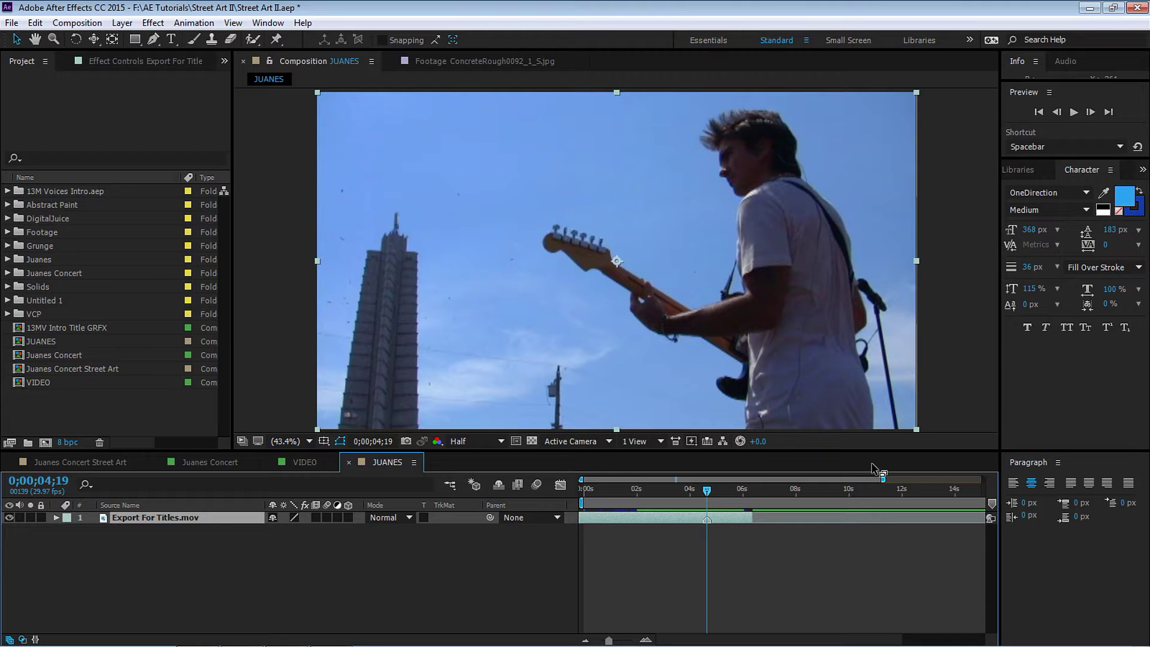
key(ctrl+shift+d)
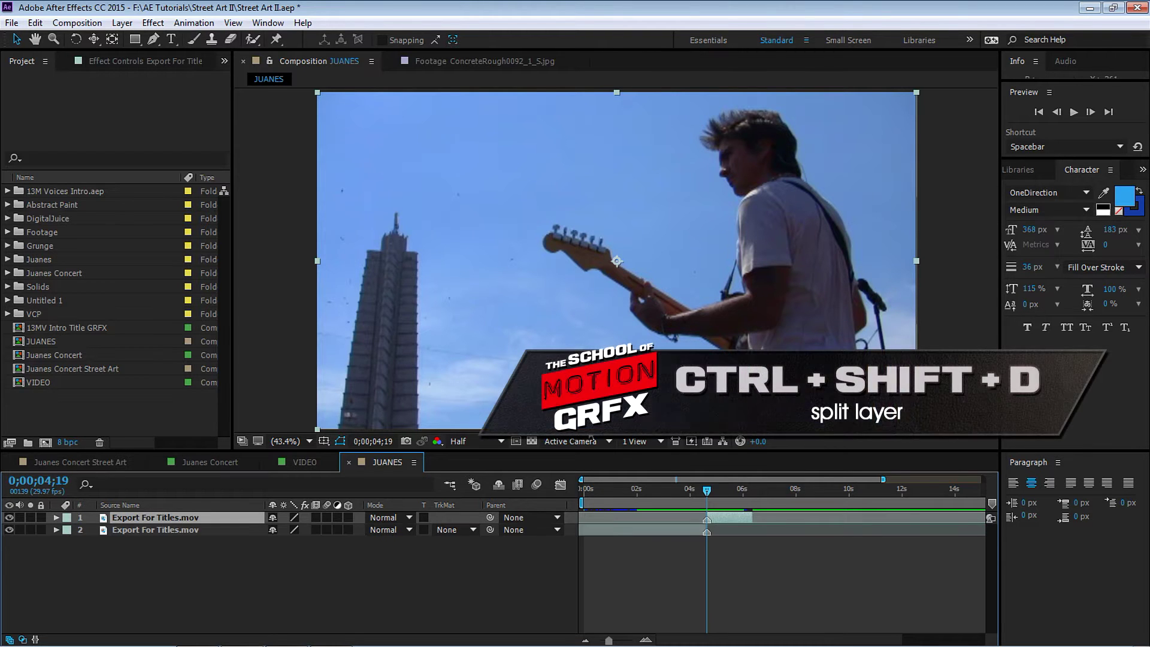
Step: Apply Time > Freeze Frame to the top footage layer and scrub to verify it holds
right_click(212, 516)
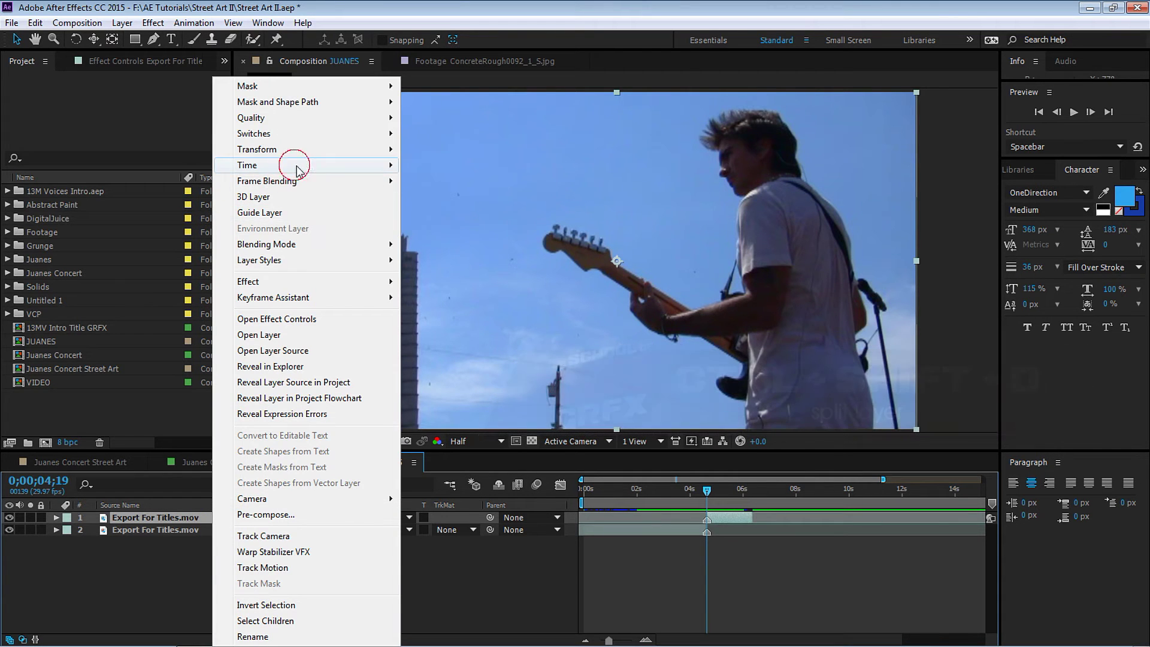
mouse_move(288, 162)
click(128, 212)
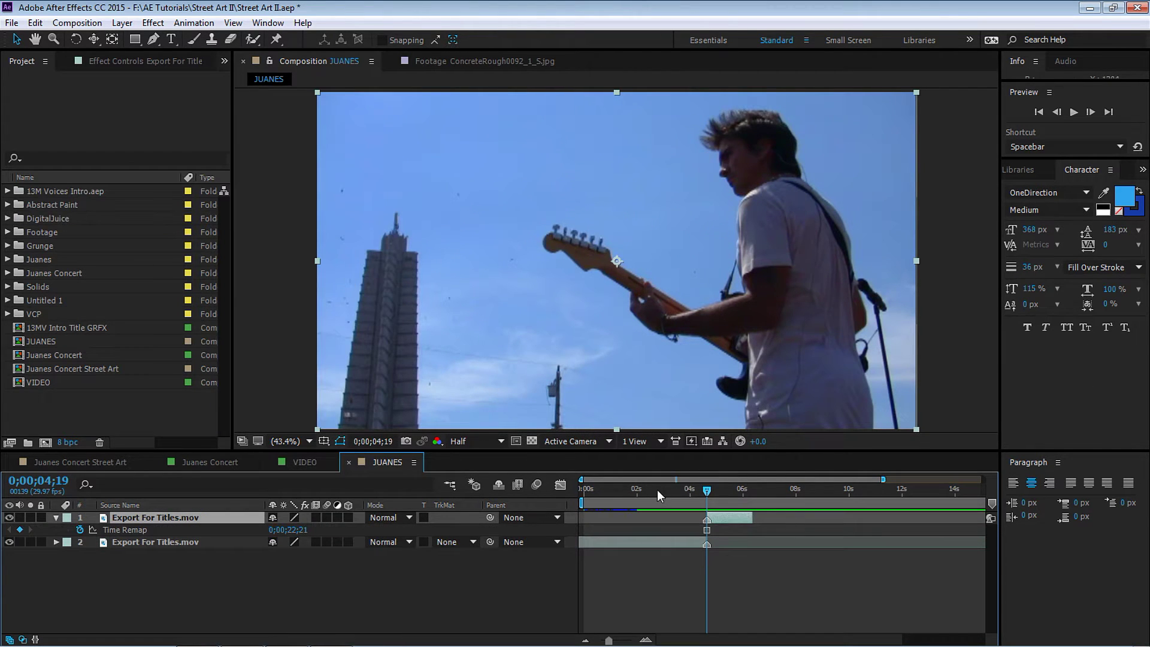
drag(656, 490, 990, 517)
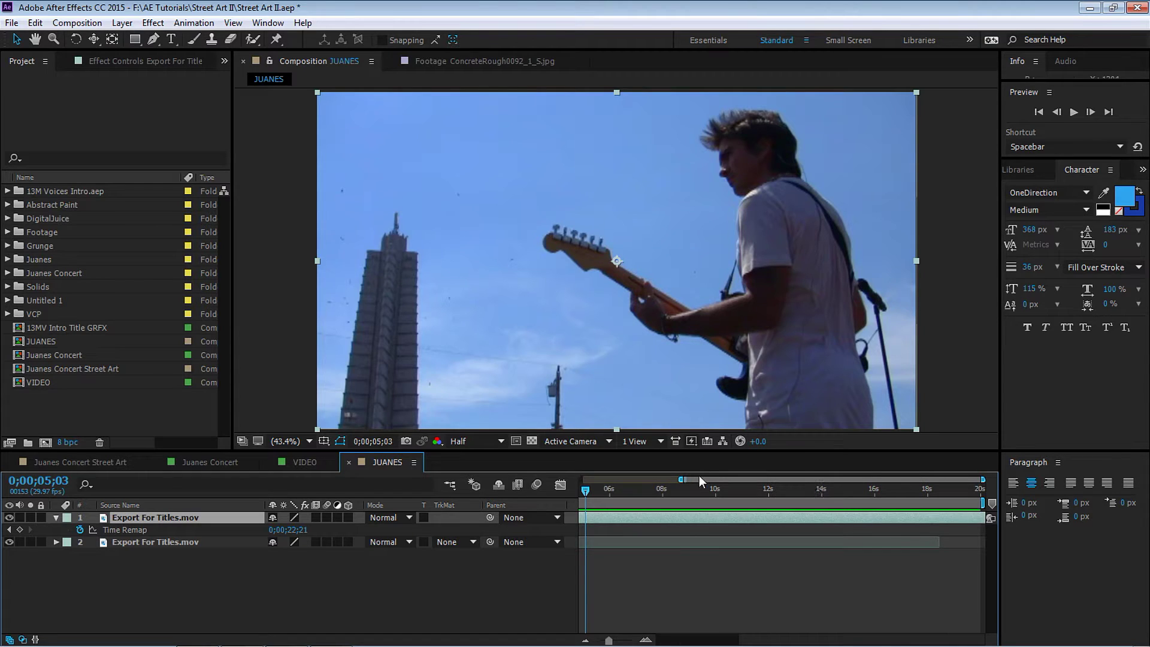
drag(684, 478, 593, 468)
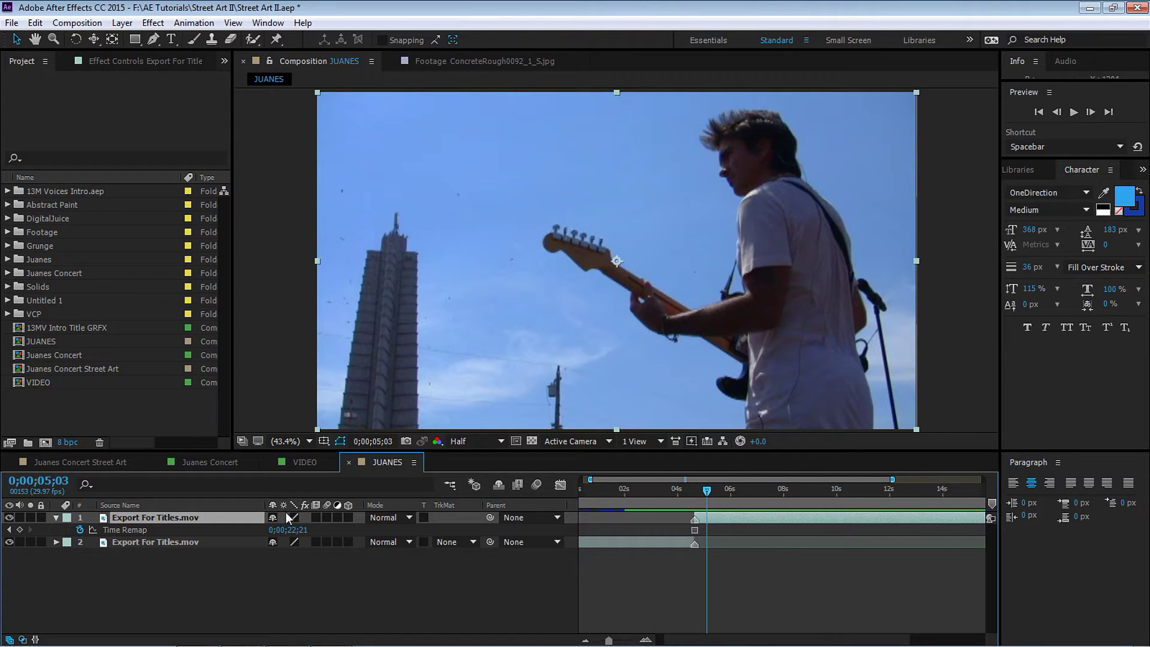
Step: Rename the frozen layer 'Video Freeze' and make it a 3D layer
key(Return)
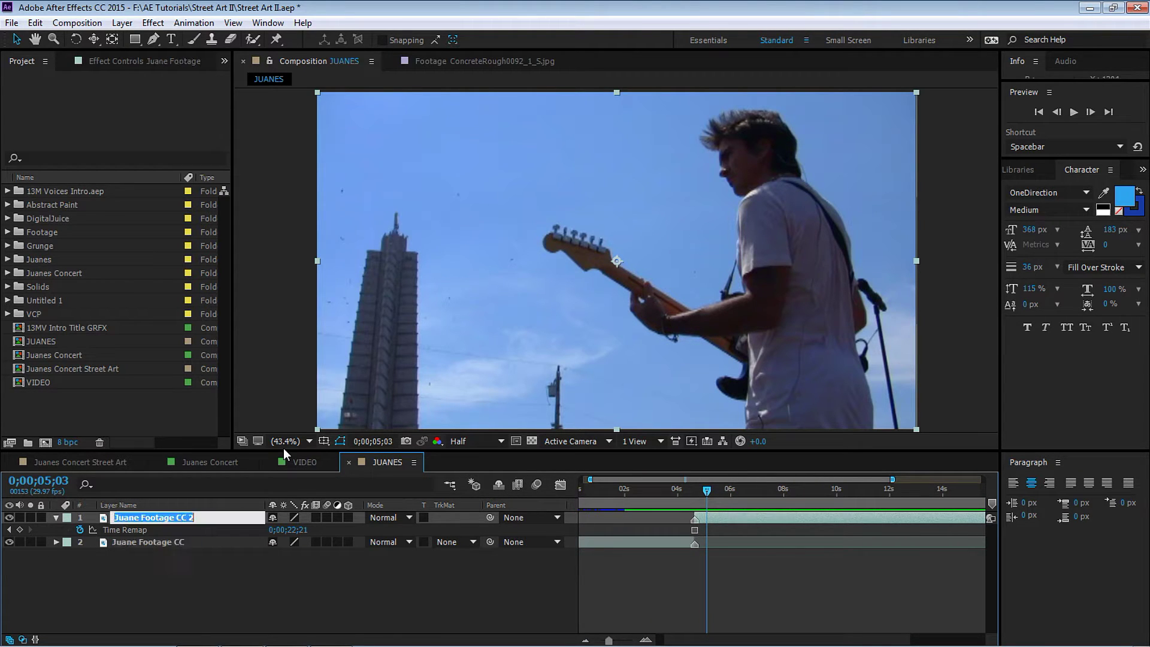
text(Video )
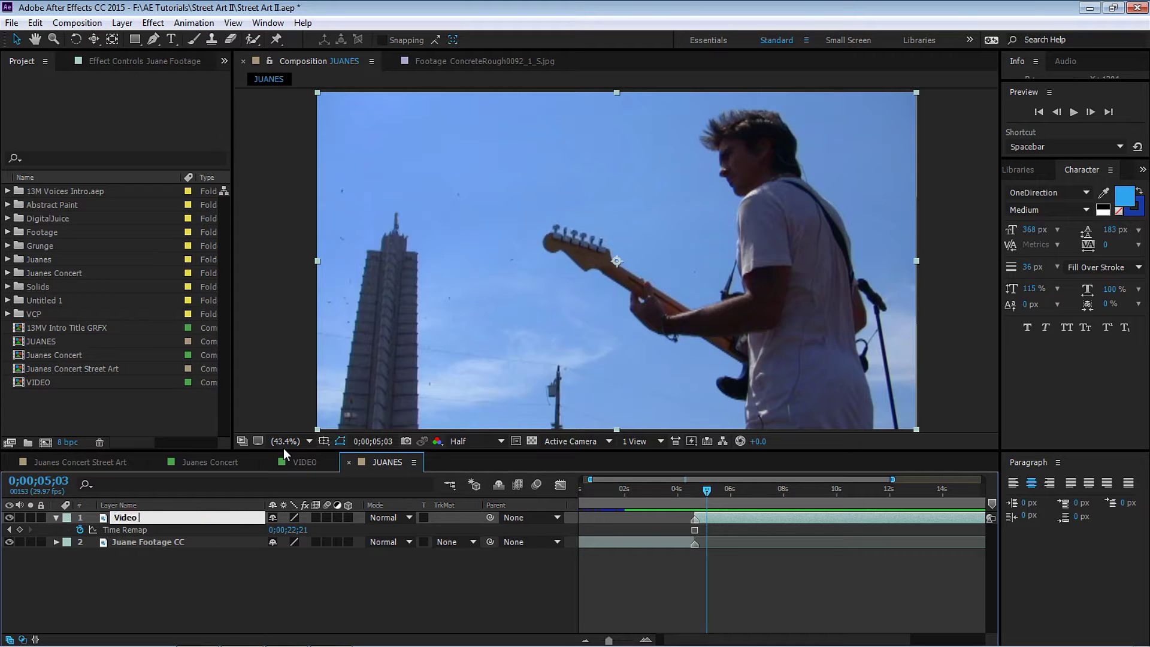
text(Freeze)
key(Return)
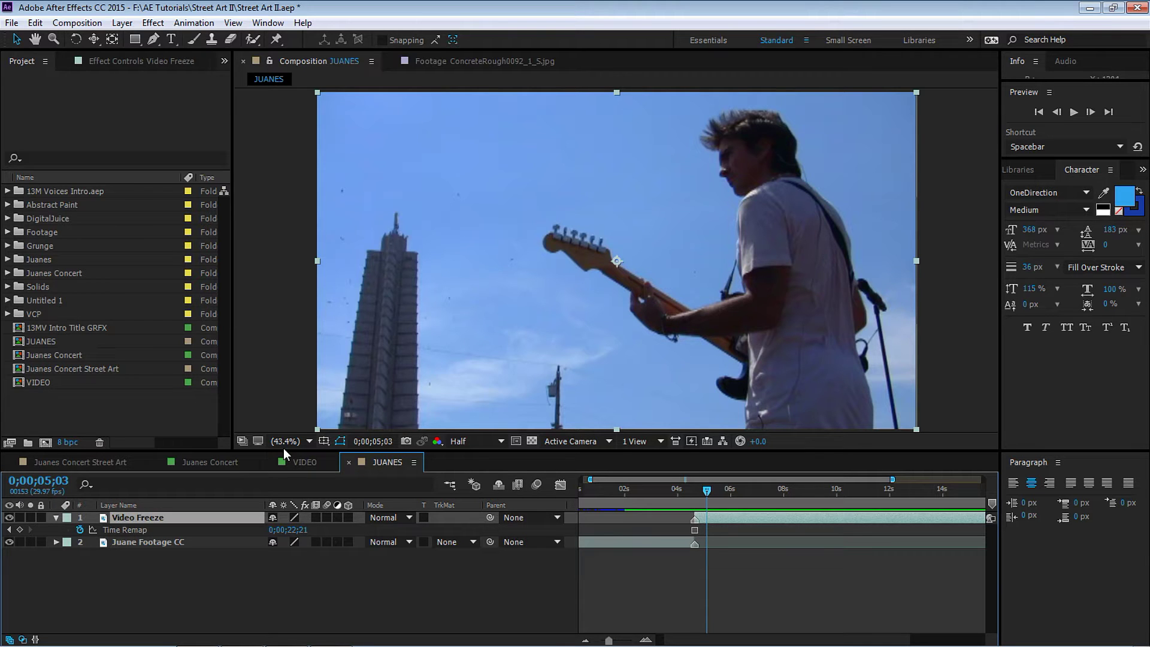
click(349, 517)
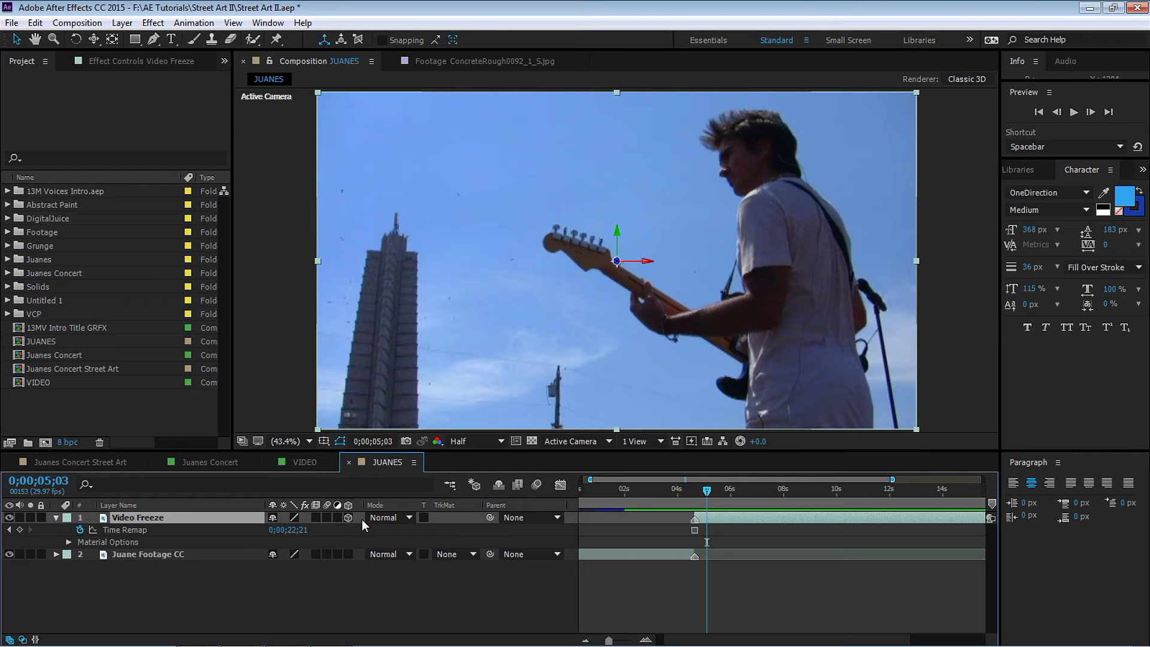
click(170, 466)
Step: Confirm in Composition Settings that Juanes Concert Street Art is 2600 × 1400, changing nothing
mouse_move(816, 488)
mouse_down()
mouse_move(567, 490)
mouse_move(669, 496)
mouse_up()
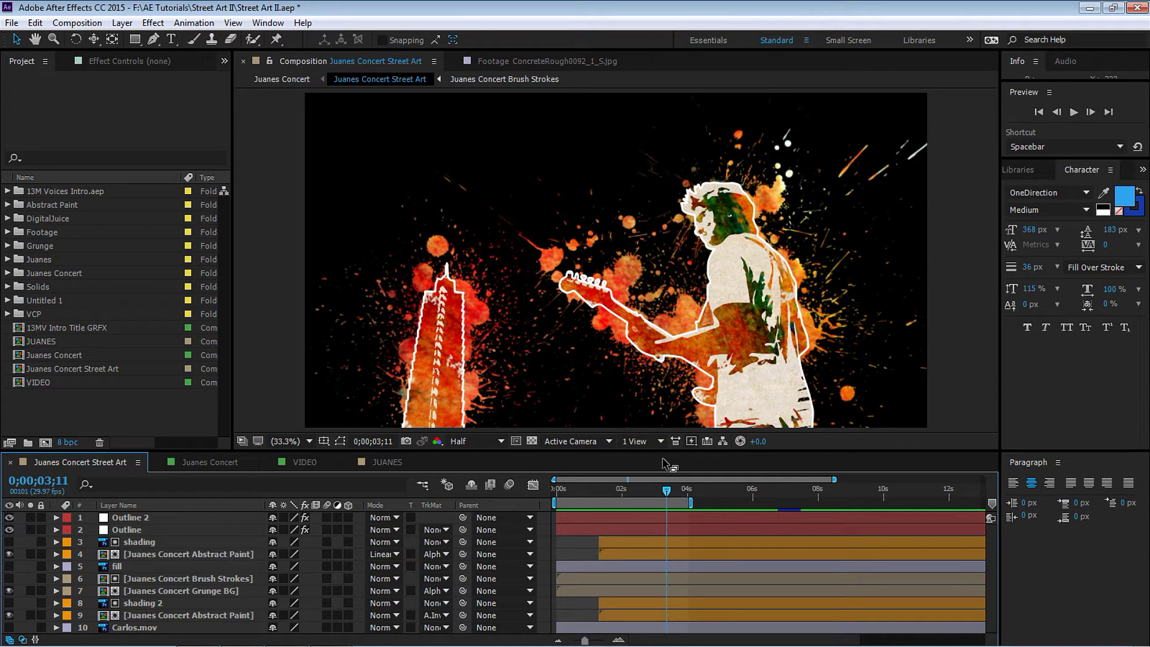
key(ctrl+k)
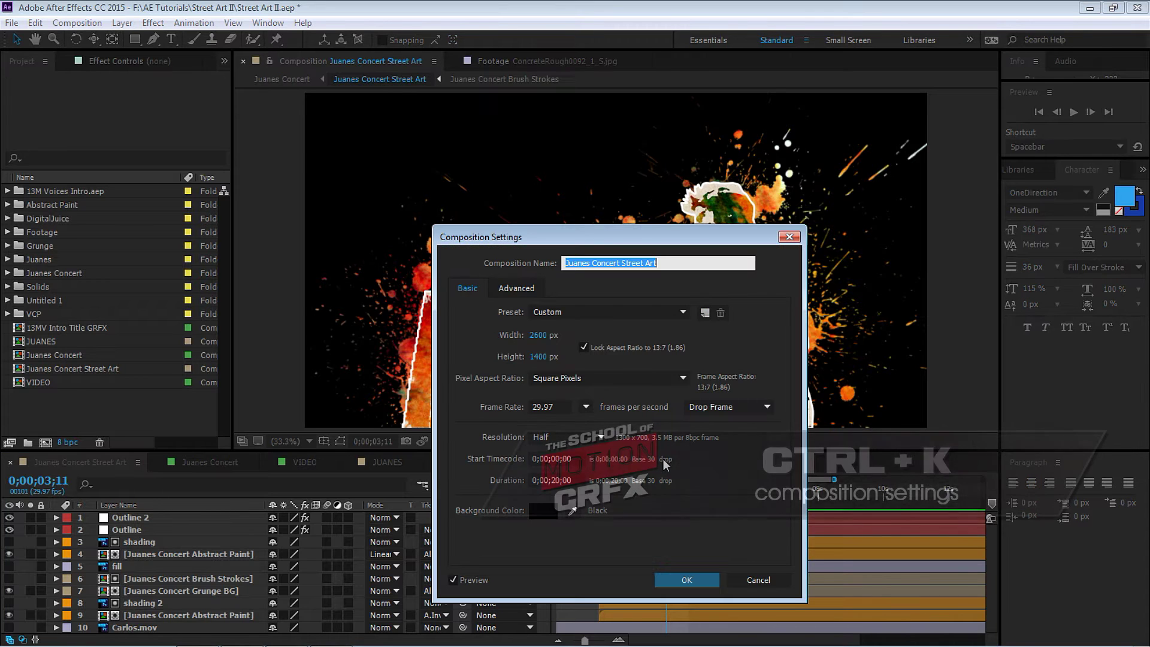
click(545, 337)
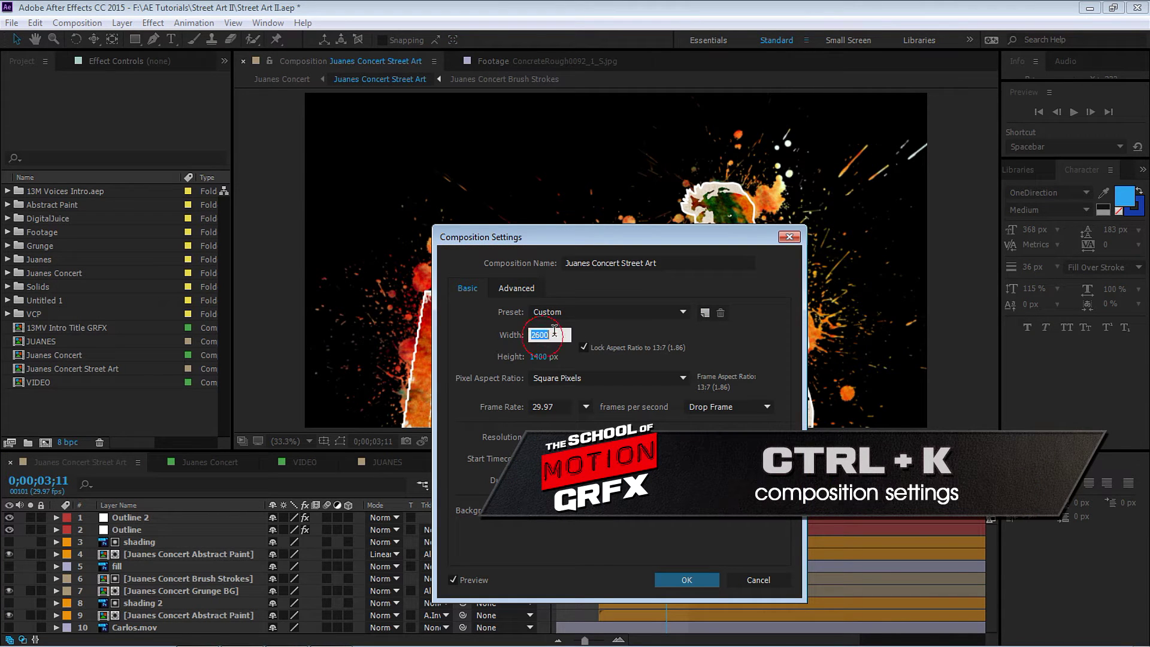
click(539, 357)
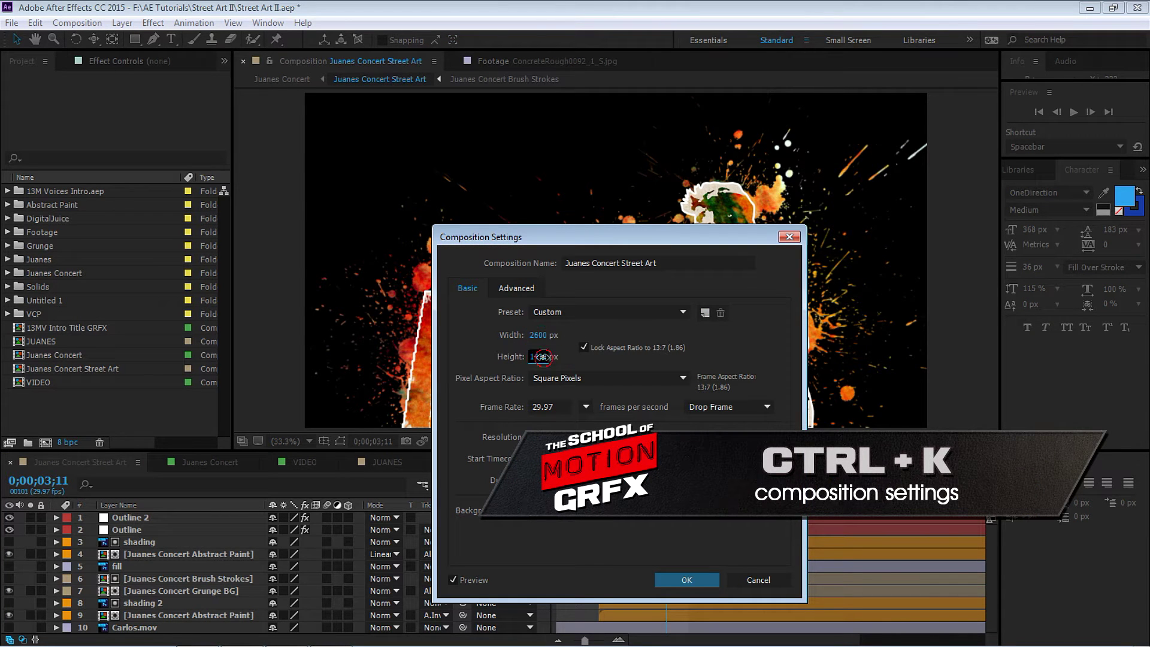
click(759, 578)
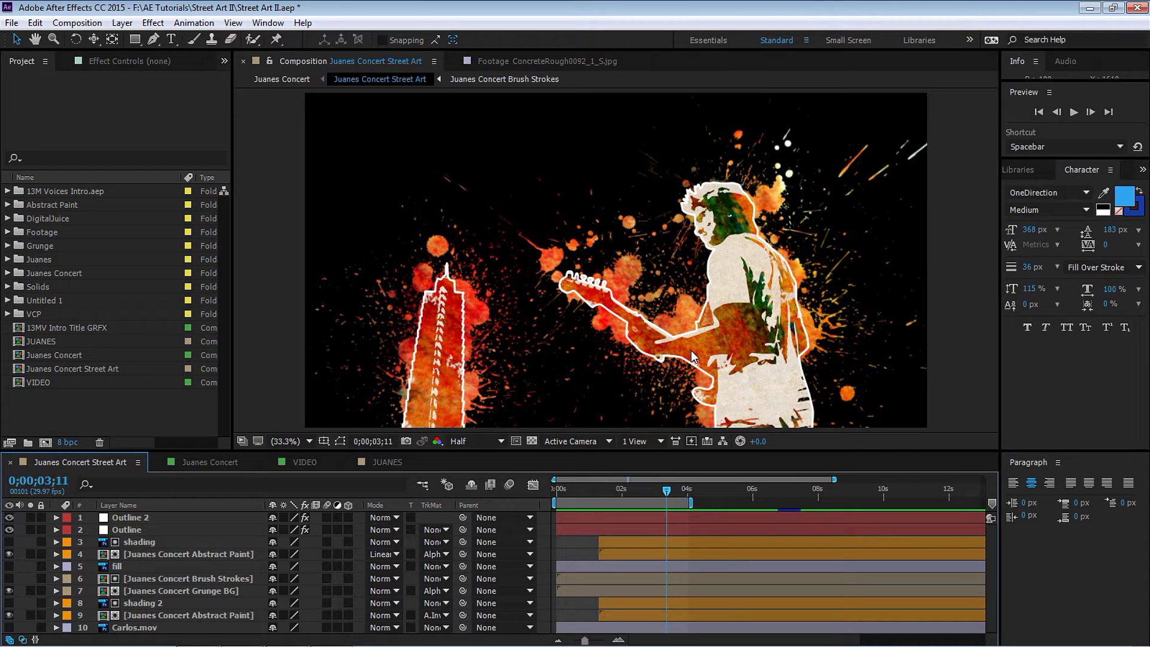
Step: Add Juanes Concert Street Art to the JUANES timeline, starting near the 4;19 freeze
click(386, 464)
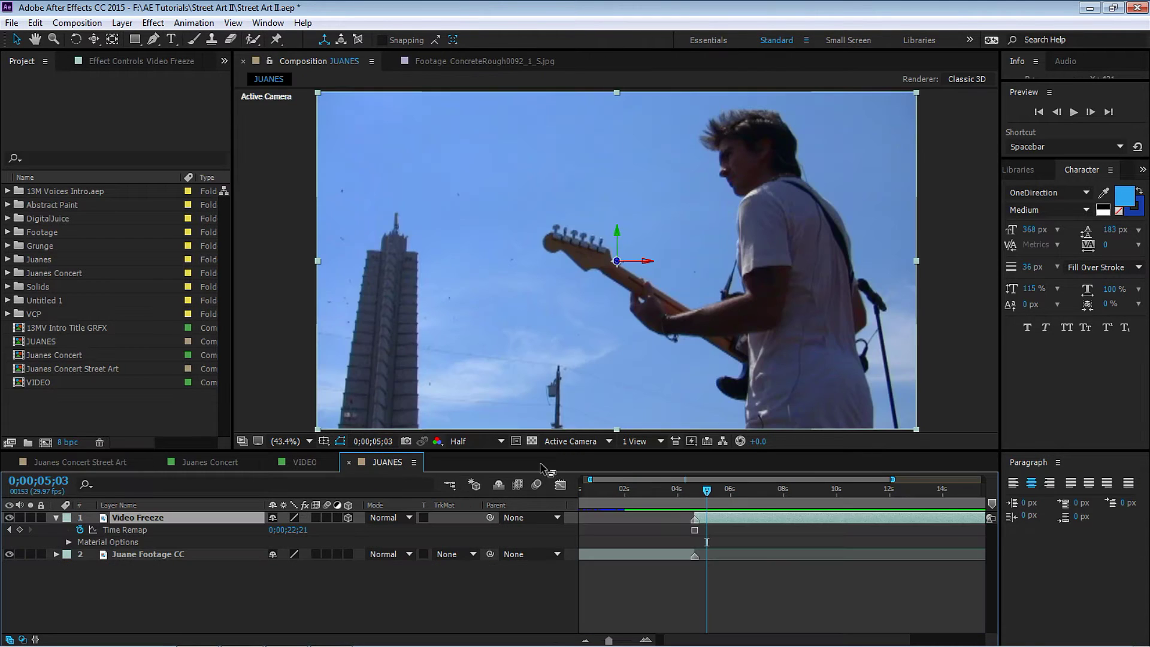
click(108, 369)
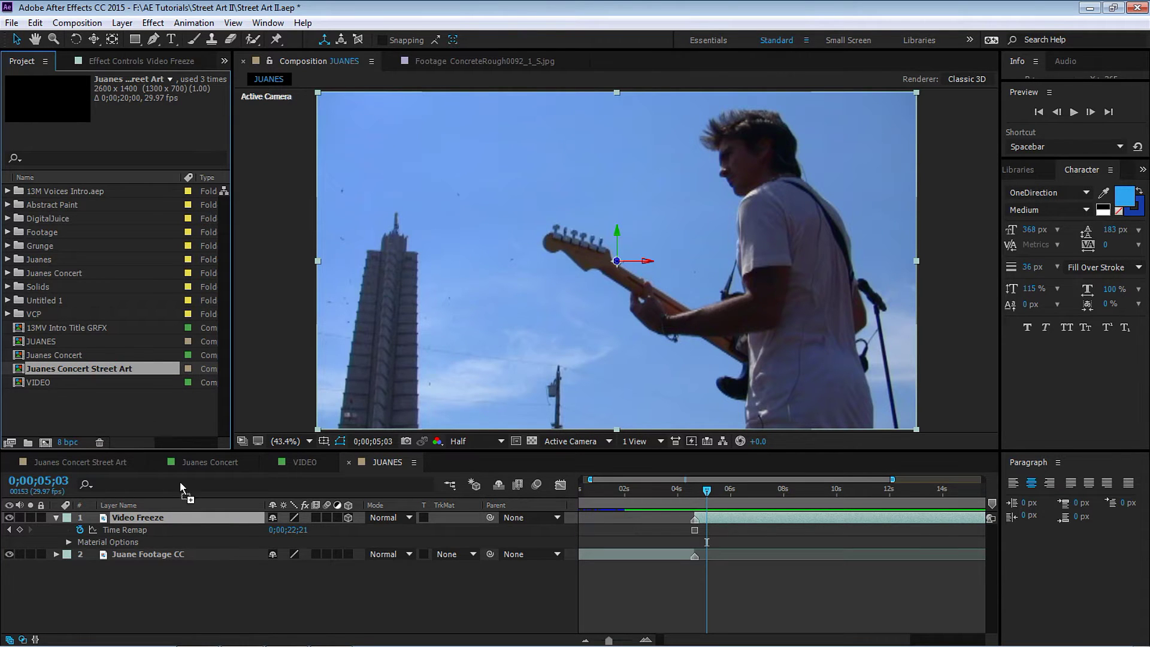
drag(180, 480, 212, 512)
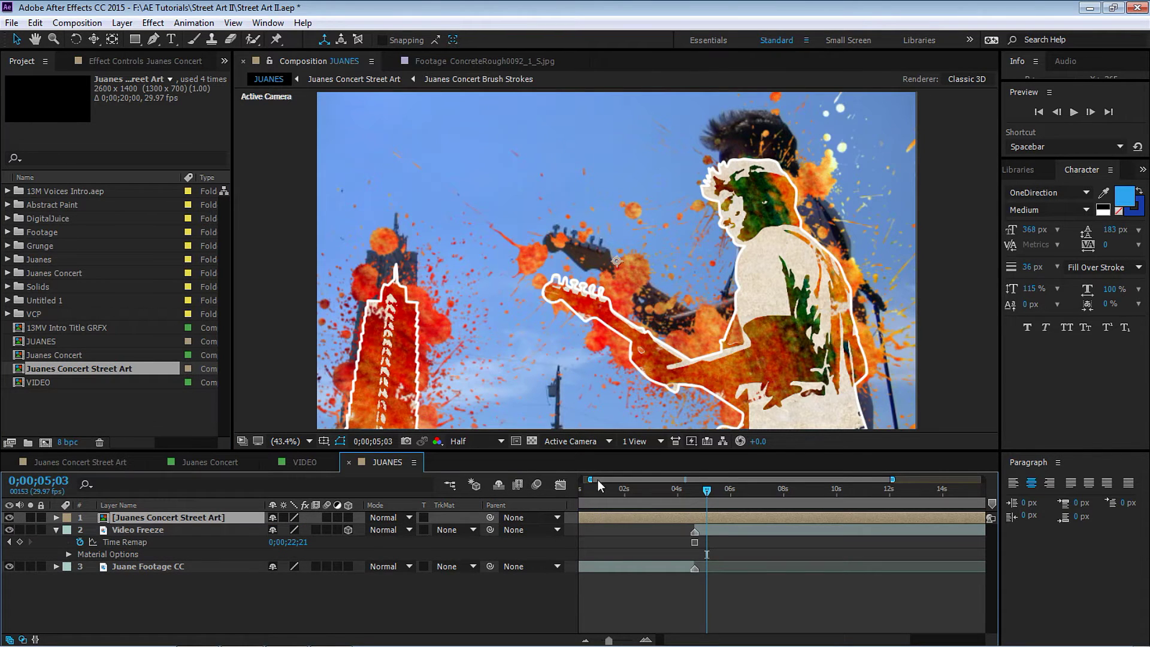
drag(598, 480, 728, 519)
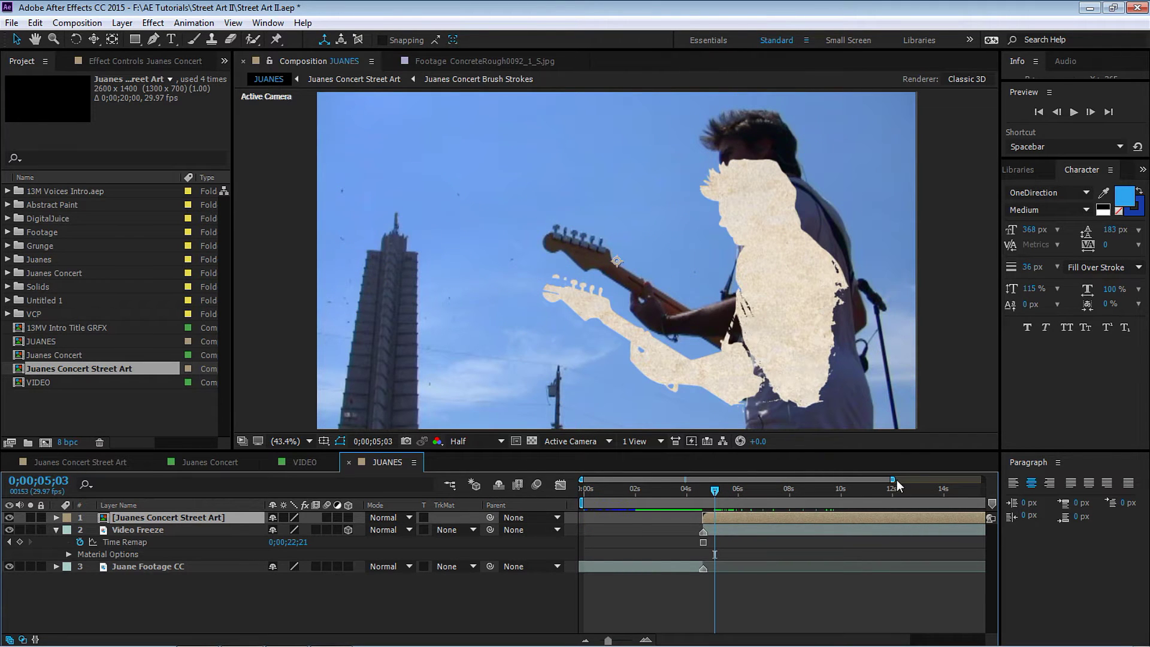
drag(896, 480, 780, 479)
drag(582, 480, 652, 480)
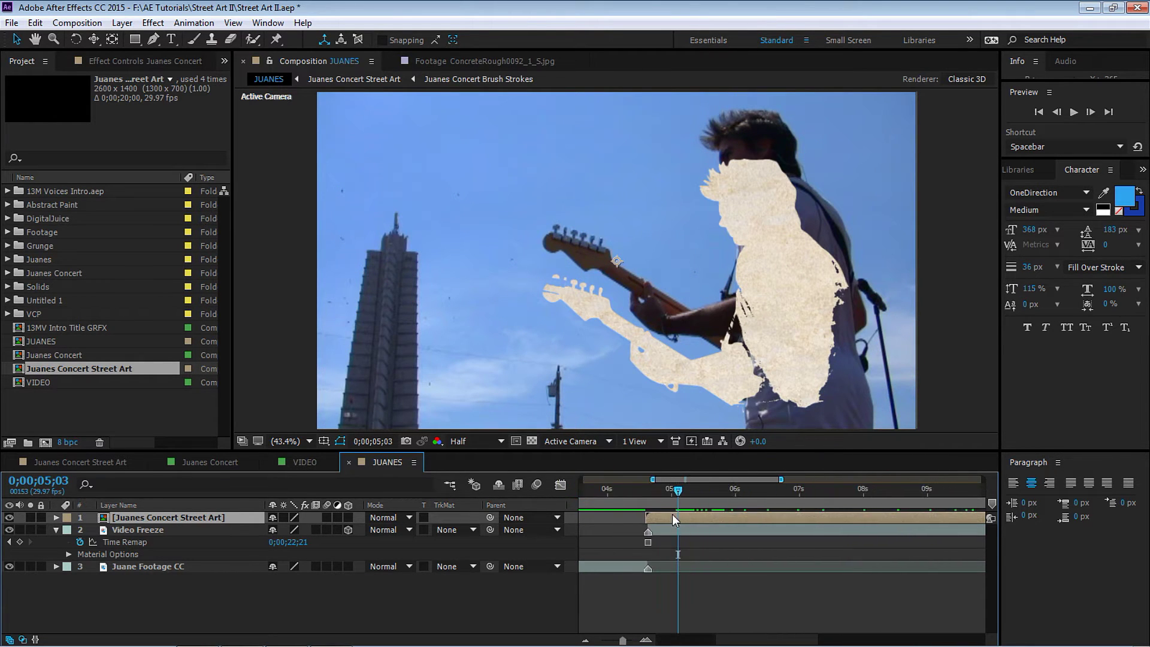
drag(780, 479, 964, 479)
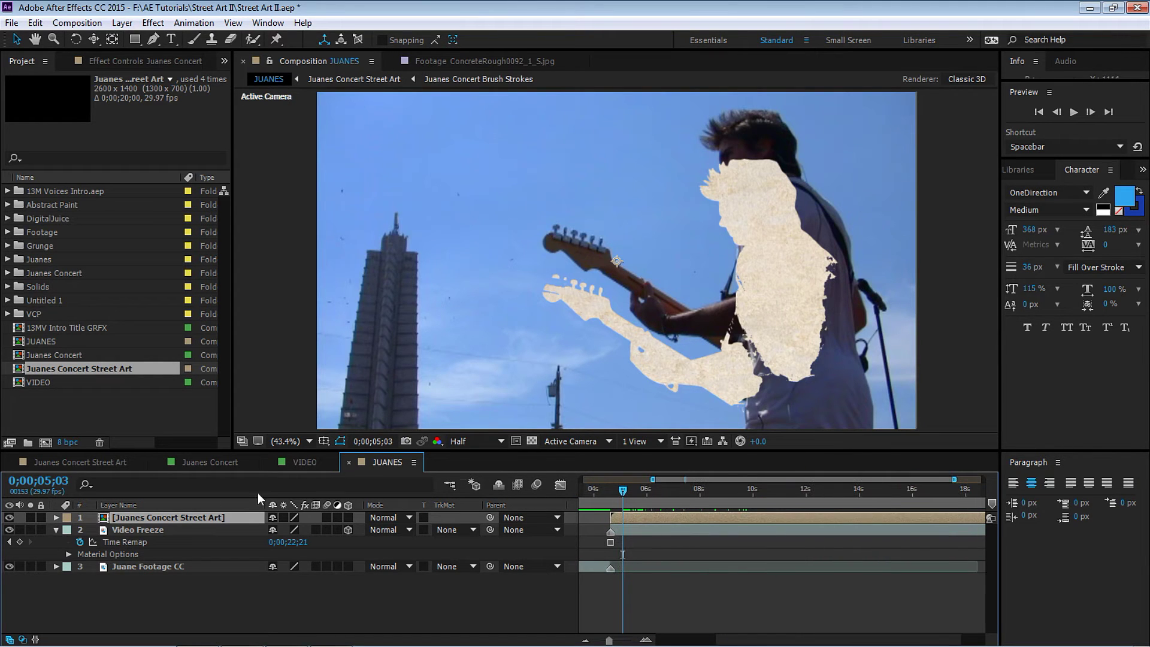
Step: Make the street-art layer 3D and raise it on Y over the guitarist
click(349, 518)
drag(618, 232, 622, 183)
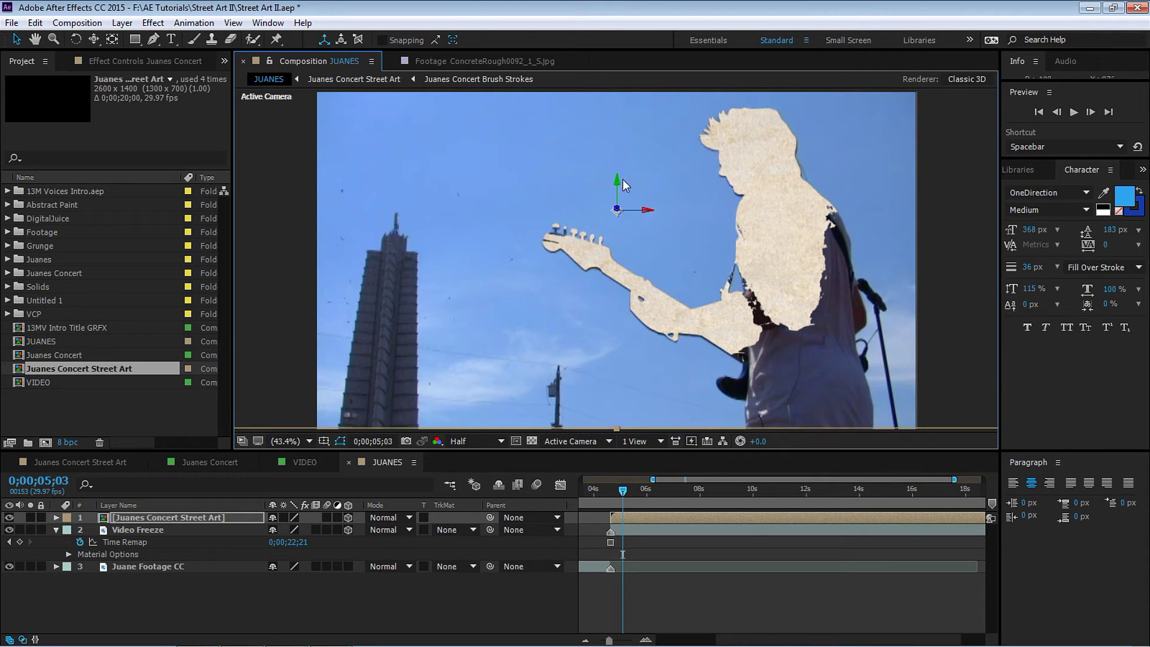
click(663, 483)
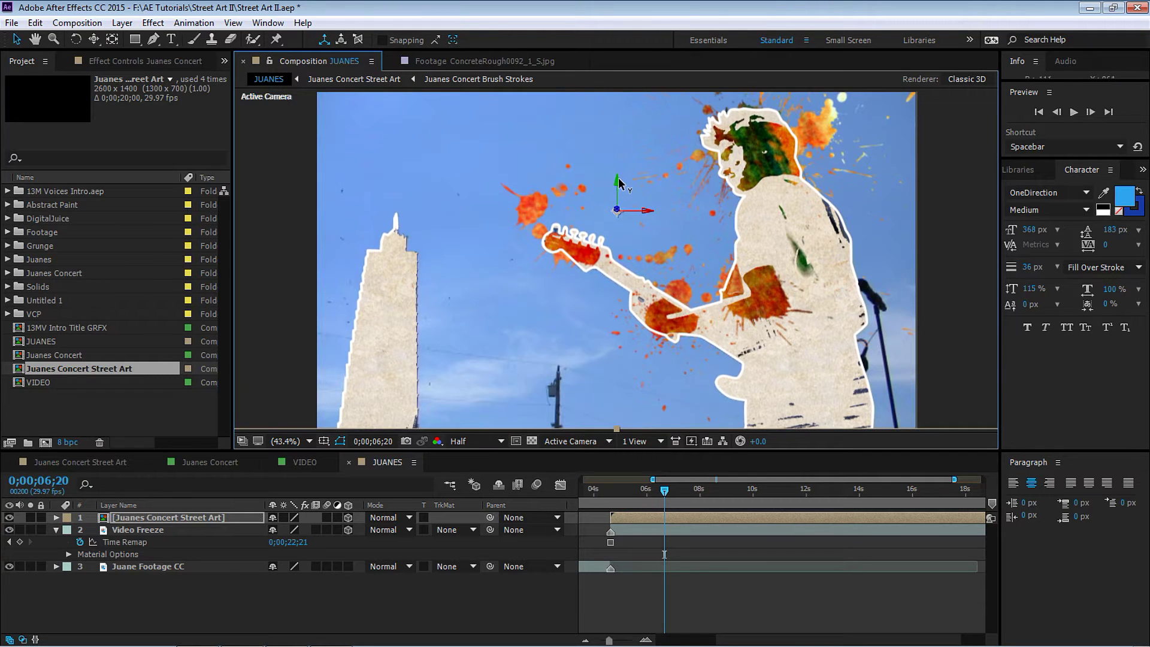
mouse_move(652, 479)
mouse_down()
mouse_move(581, 479)
mouse_move(688, 498)
mouse_move(829, 498)
mouse_move(805, 490)
mouse_up()
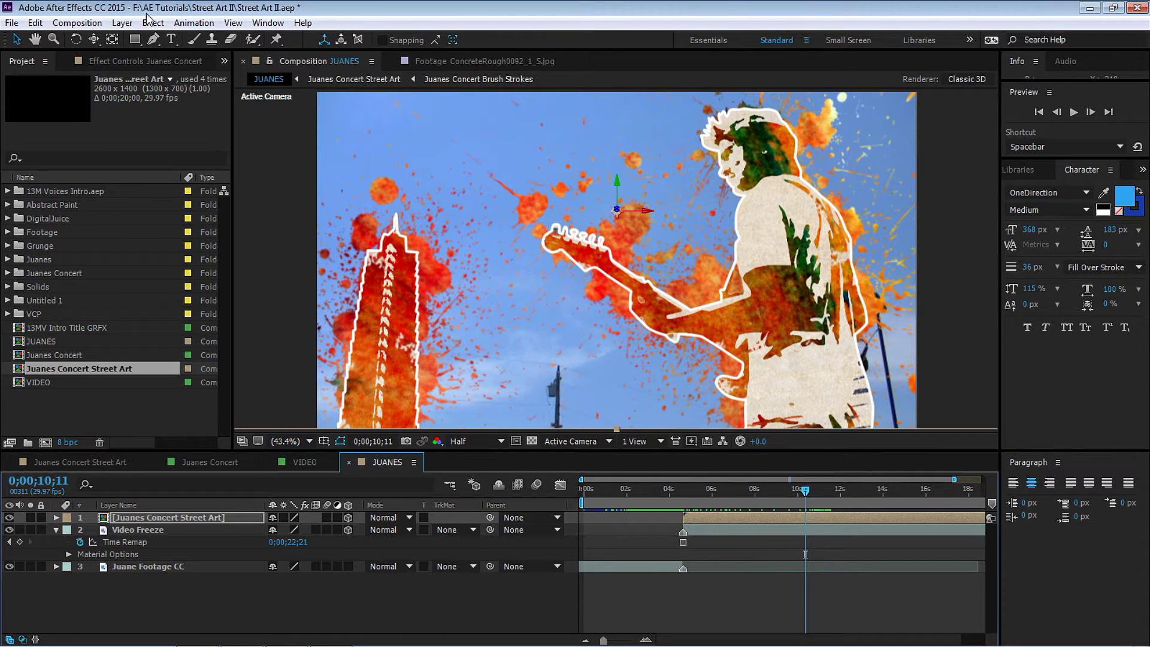
click(122, 23)
Step: Add Camera 1 to the comp with default camera settings
mouse_move(240, 39)
click(298, 87)
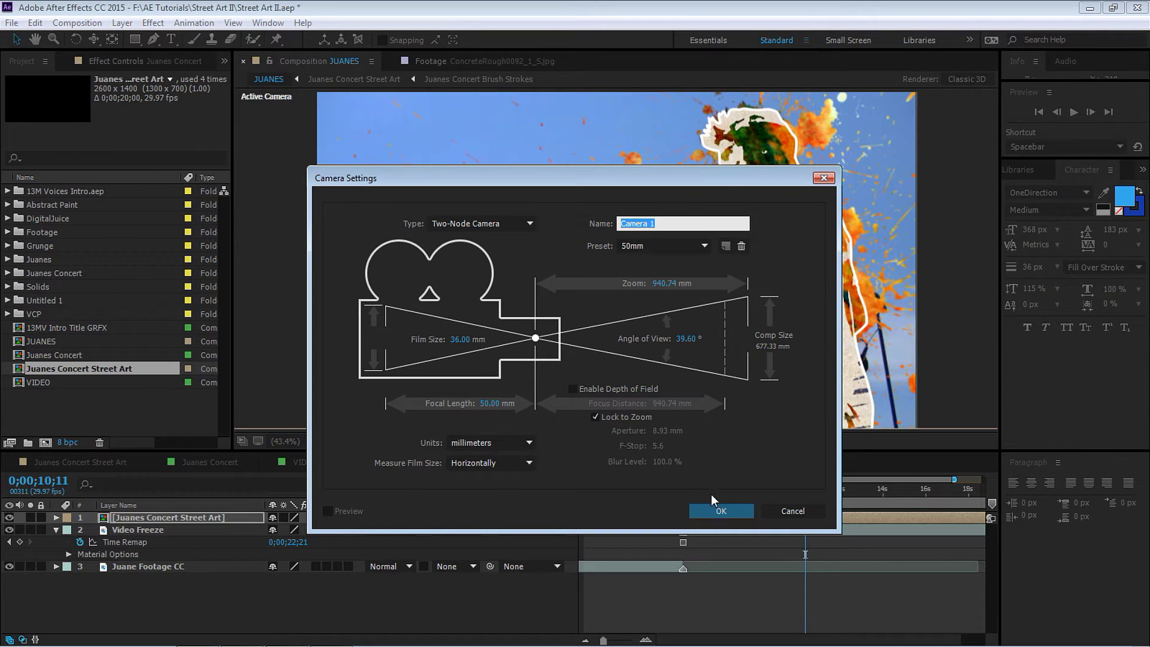
click(720, 510)
Step: Add a null object named 'Rotate Camera' and make it a 3D layer
click(122, 23)
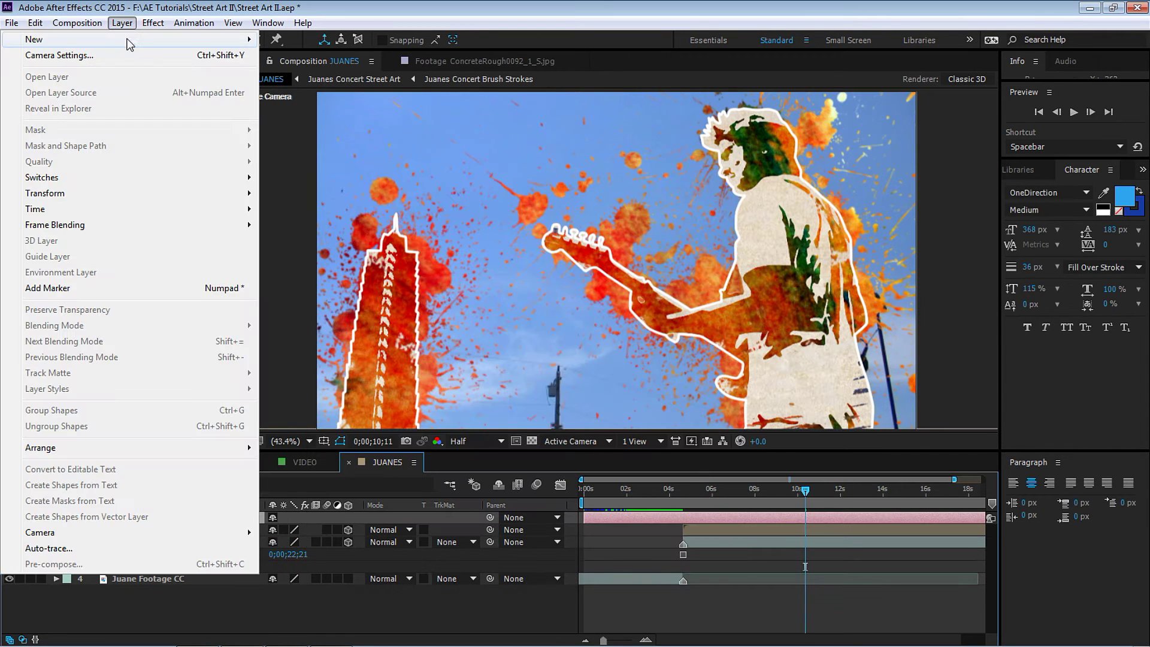
mouse_move(127, 43)
click(297, 102)
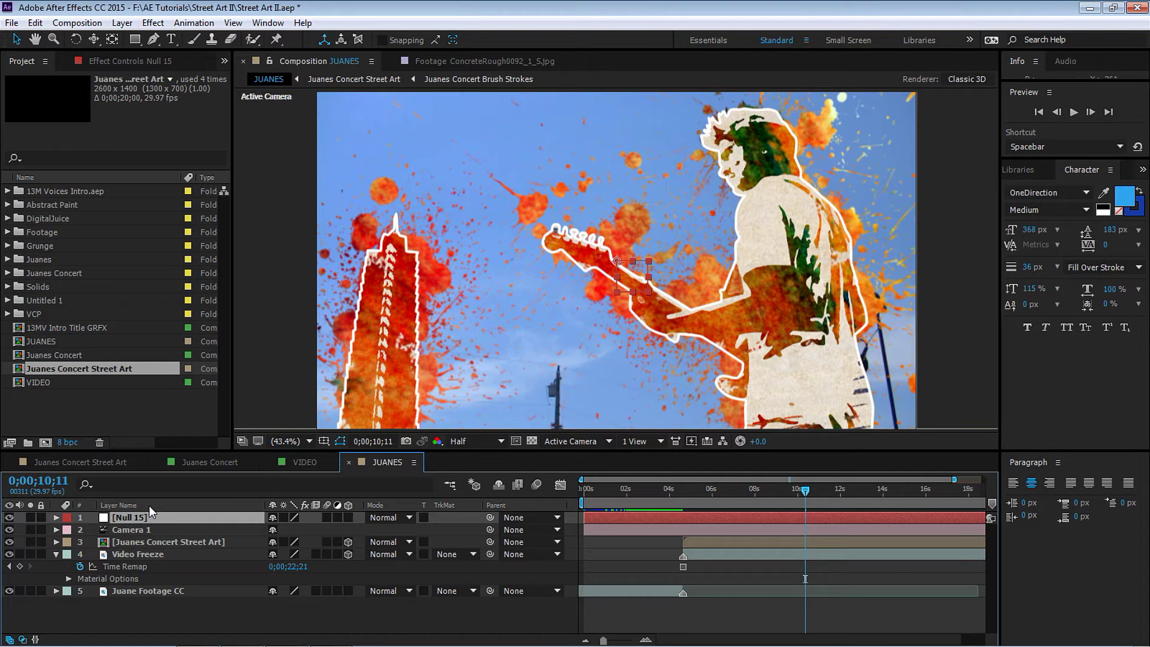
key(Return)
text(Rotate )
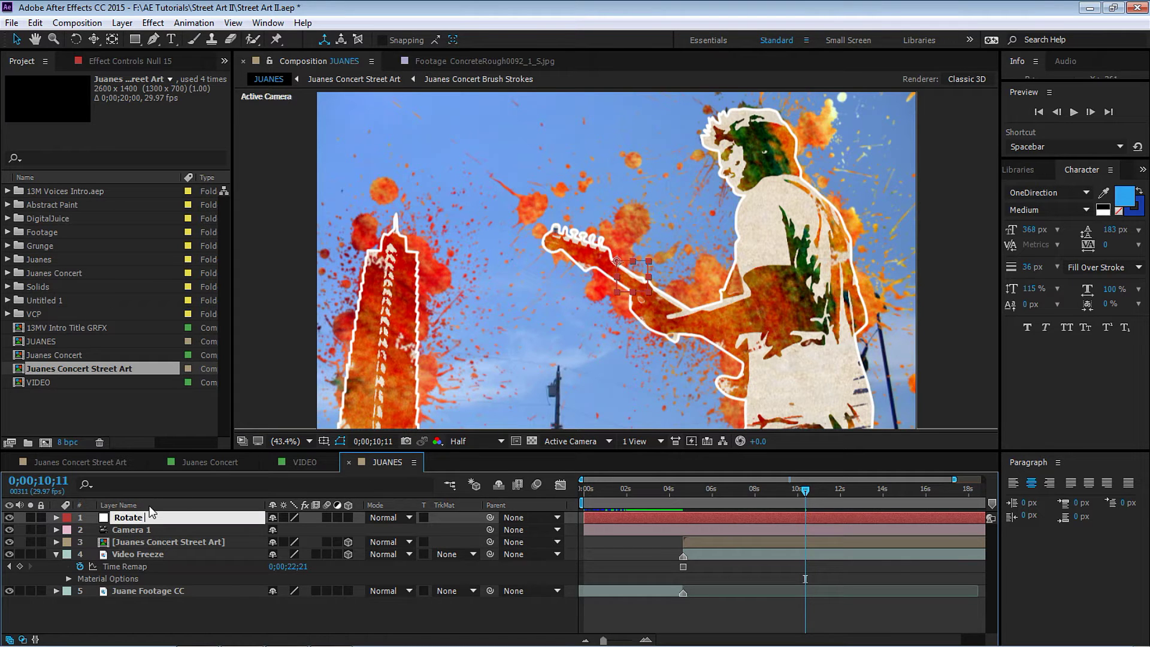
text(Camera)
key(Return)
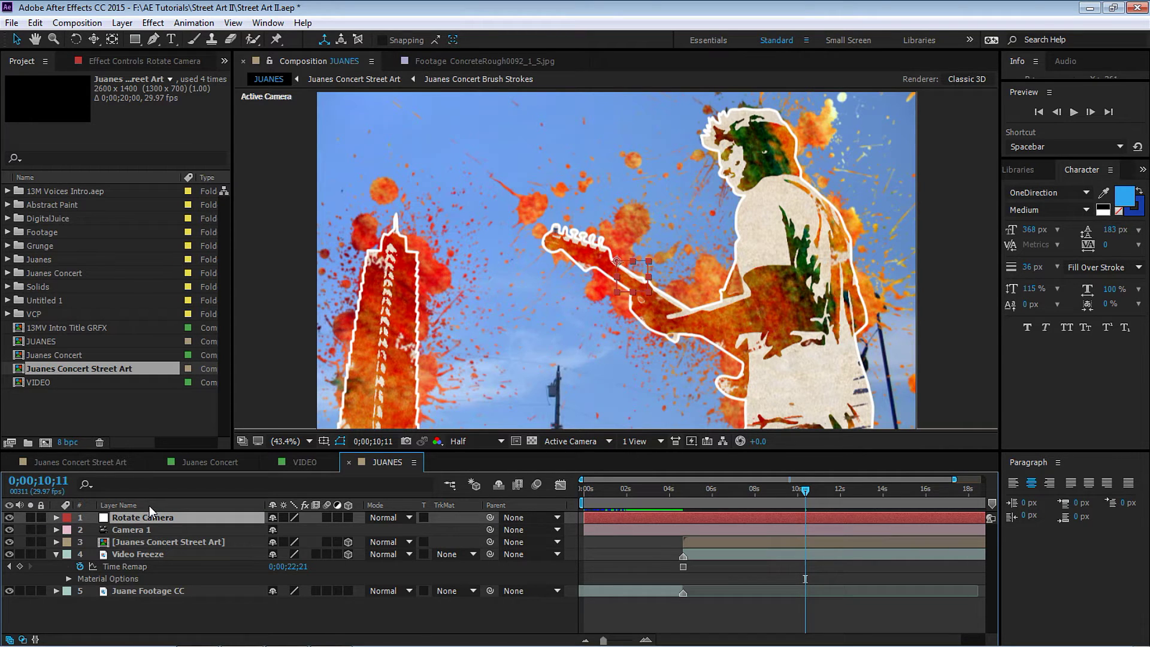
click(348, 517)
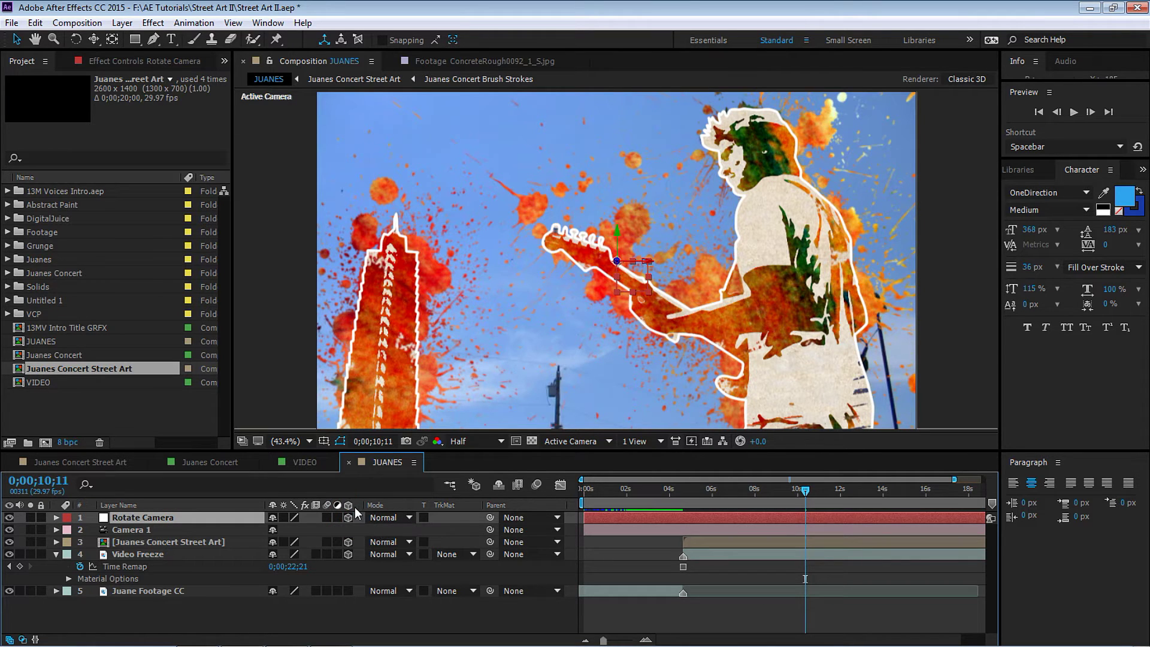
Step: Parent Camera 1 to Rotate Camera and label both layers red
click(210, 527)
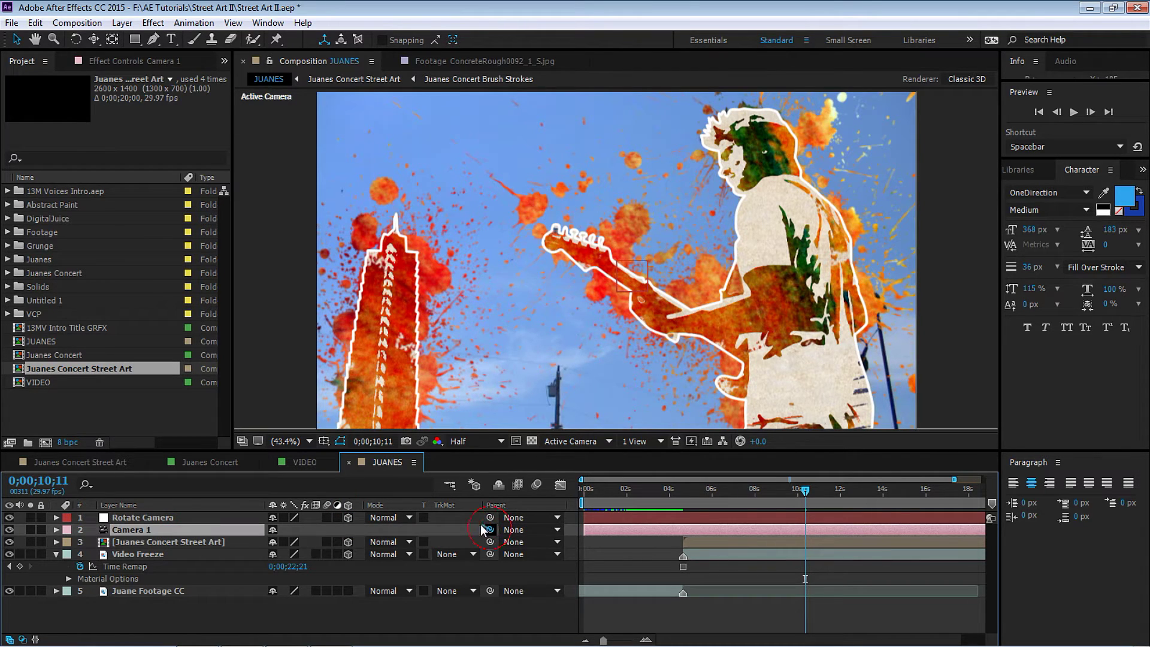
drag(480, 523, 128, 510)
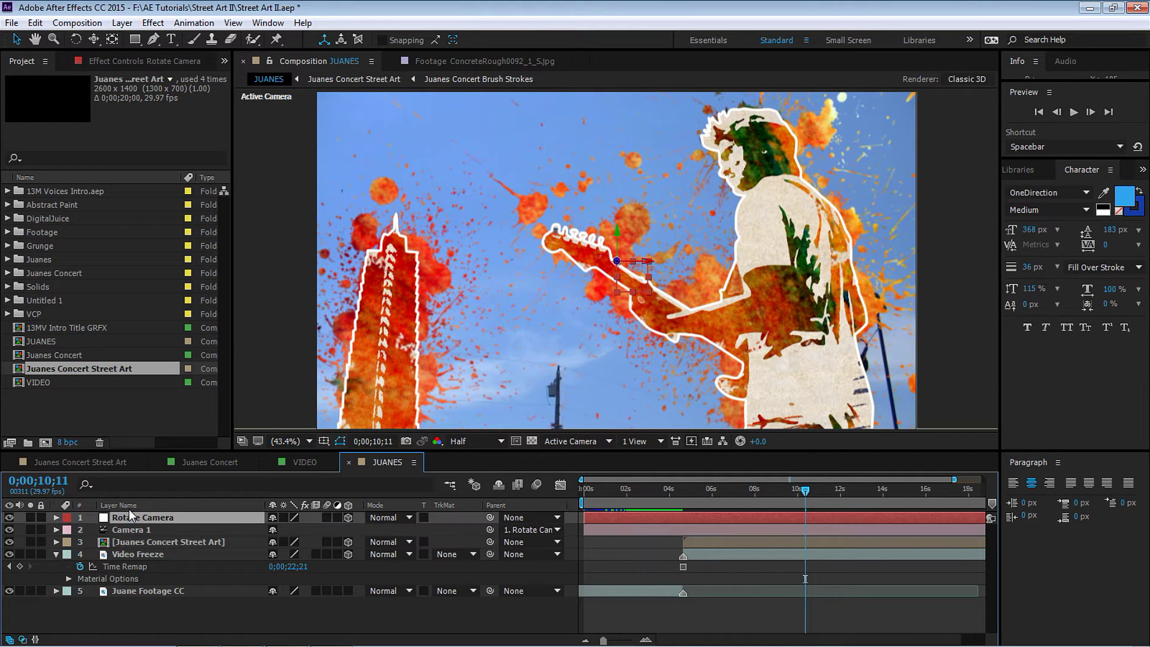
shift+click(131, 532)
click(67, 529)
click(129, 276)
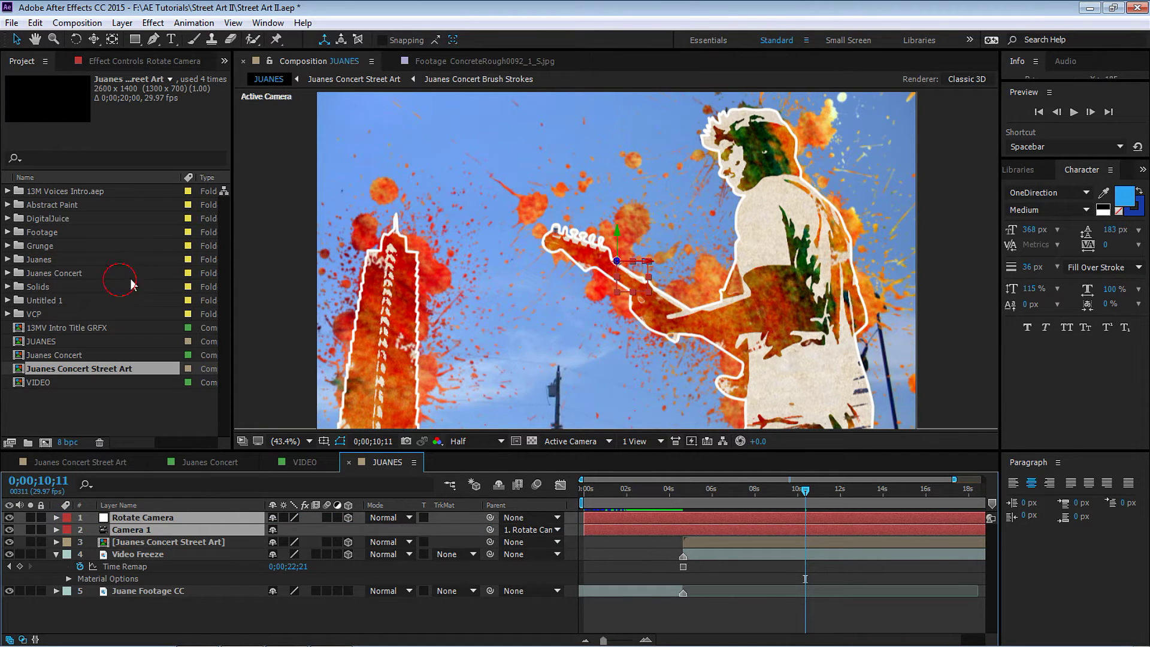
Step: Trim Rotate Camera and Camera 1 to start at 4;19
click(682, 489)
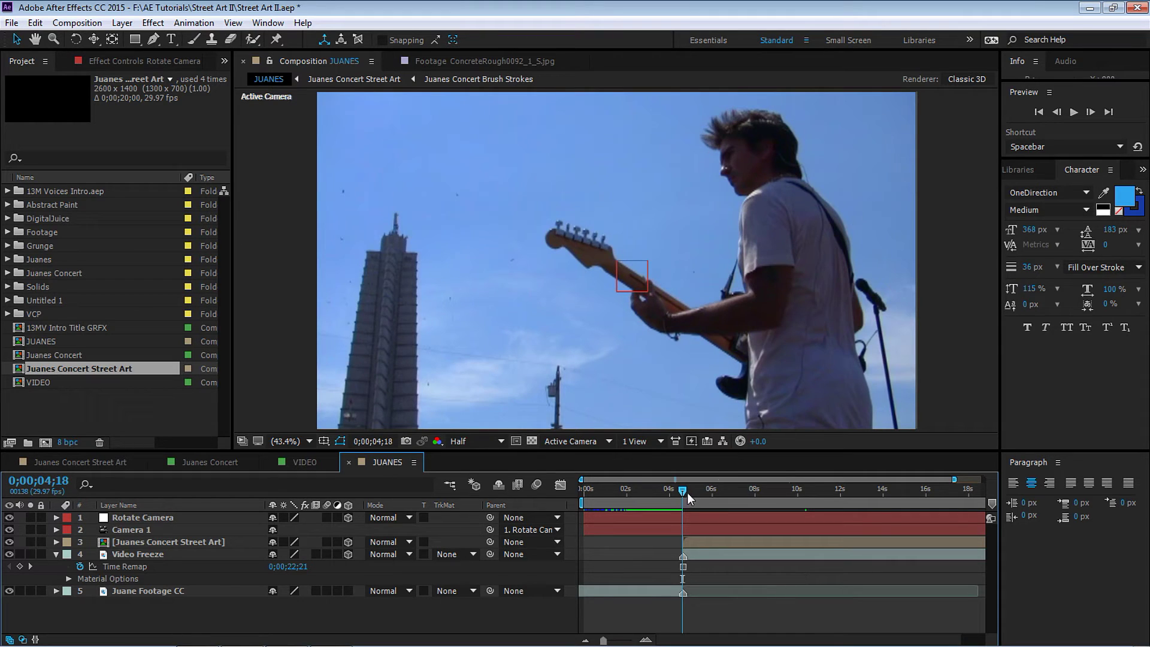
key(Page_Down)
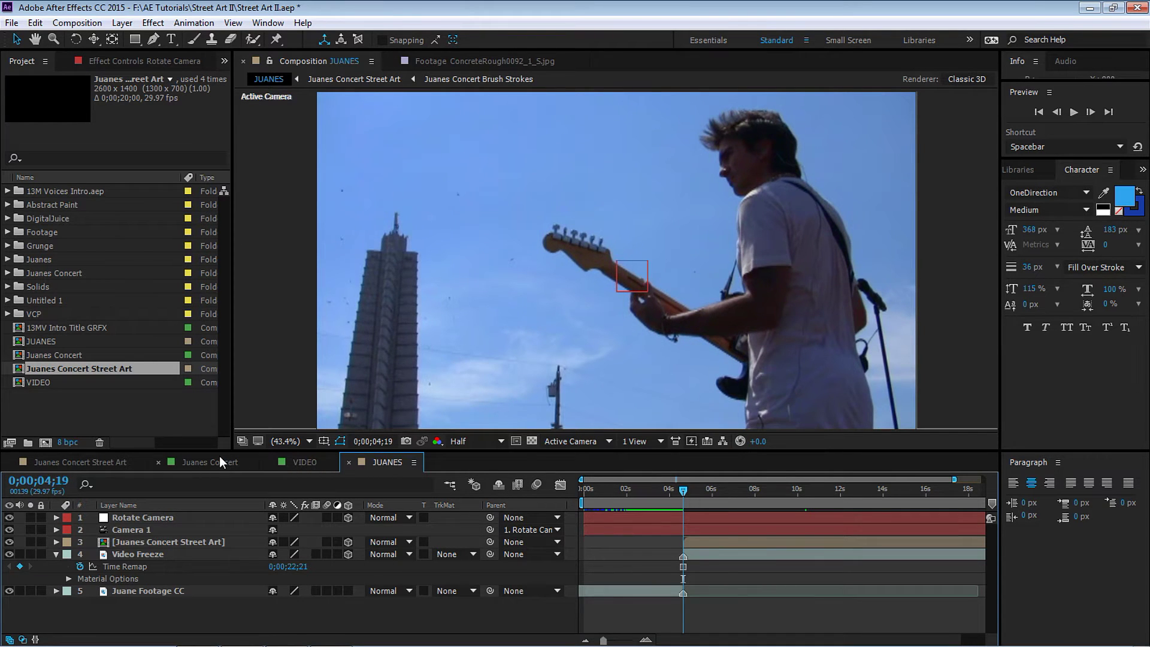
click(128, 517)
shift+click(133, 529)
key(alt+bracketleft)
key(F2)
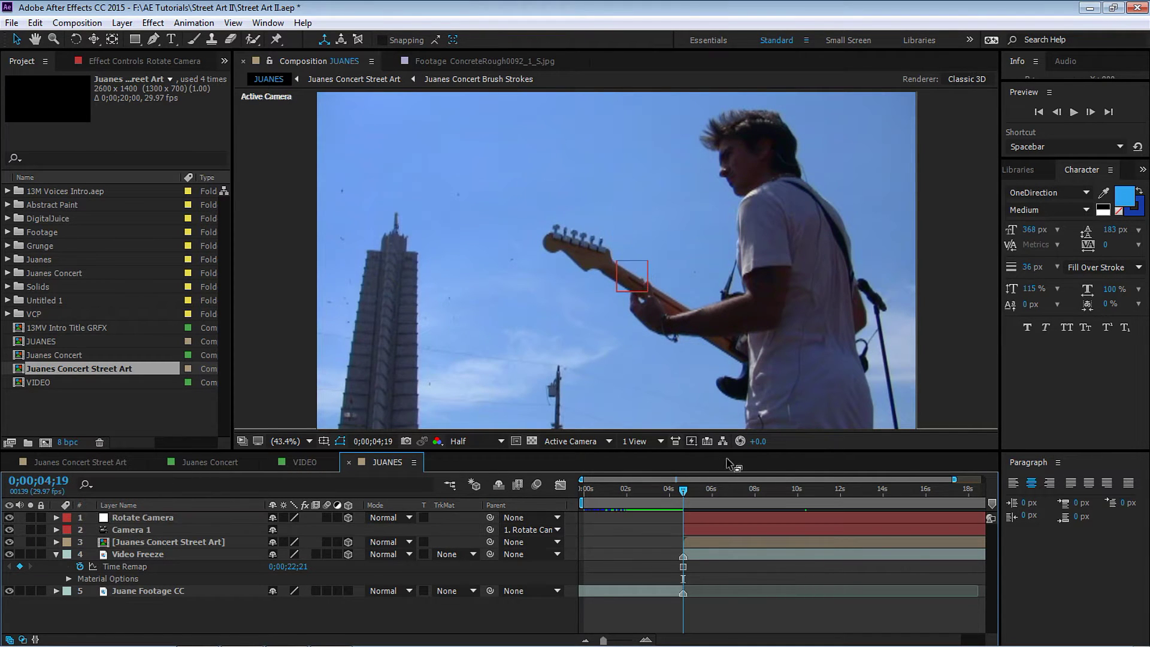
Step: Mark the freeze frame with a marker and check the painted frame near 7;25
mouse_move(686, 492)
mouse_down()
mouse_move(673, 491)
mouse_move(684, 487)
mouse_up()
key(Page_Up)
key(KP_Multiply)
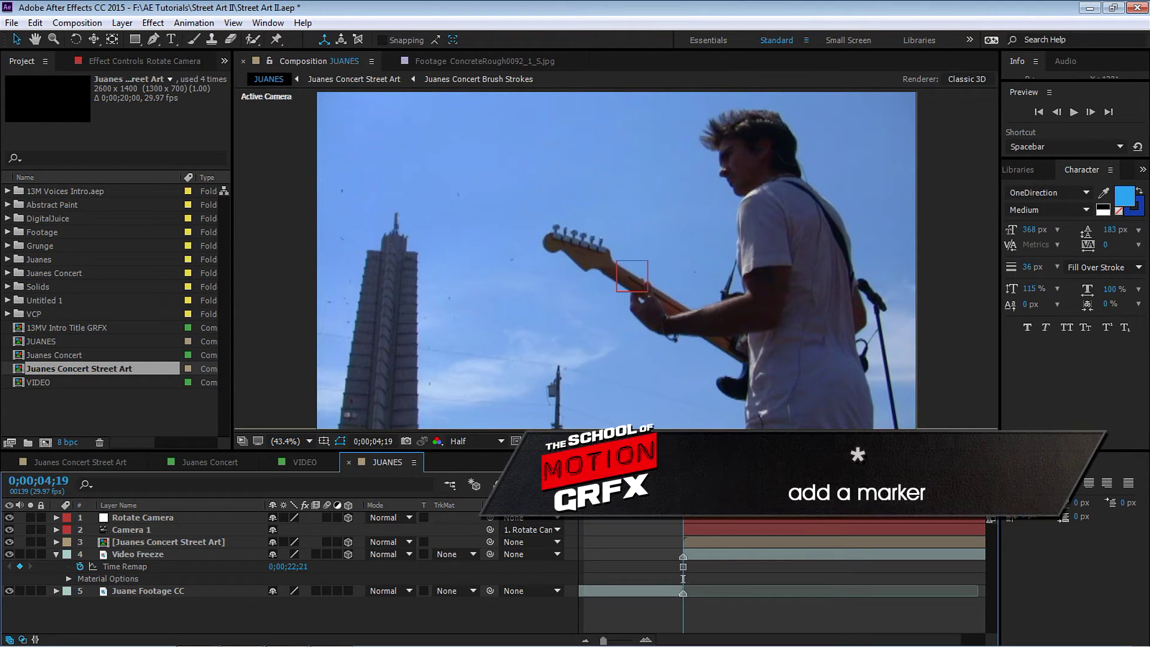
click(737, 488)
click(751, 578)
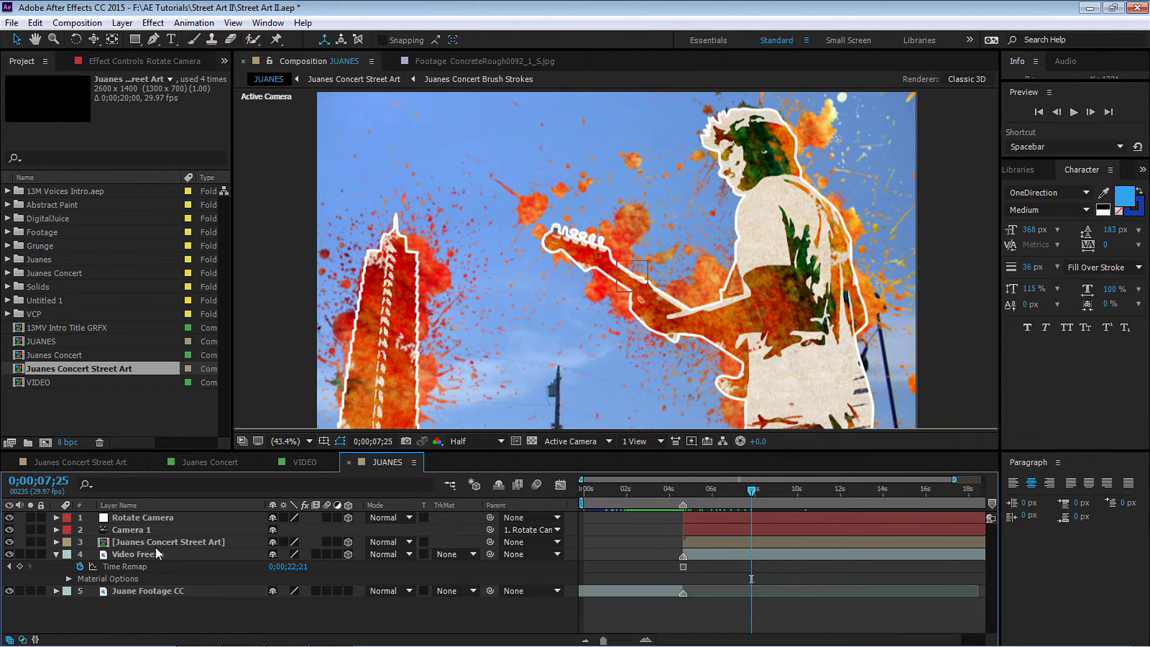
Step: Keyframe Video Freeze opacity from 100% at 4;19 to 0% about two seconds later
click(179, 553)
click(688, 484)
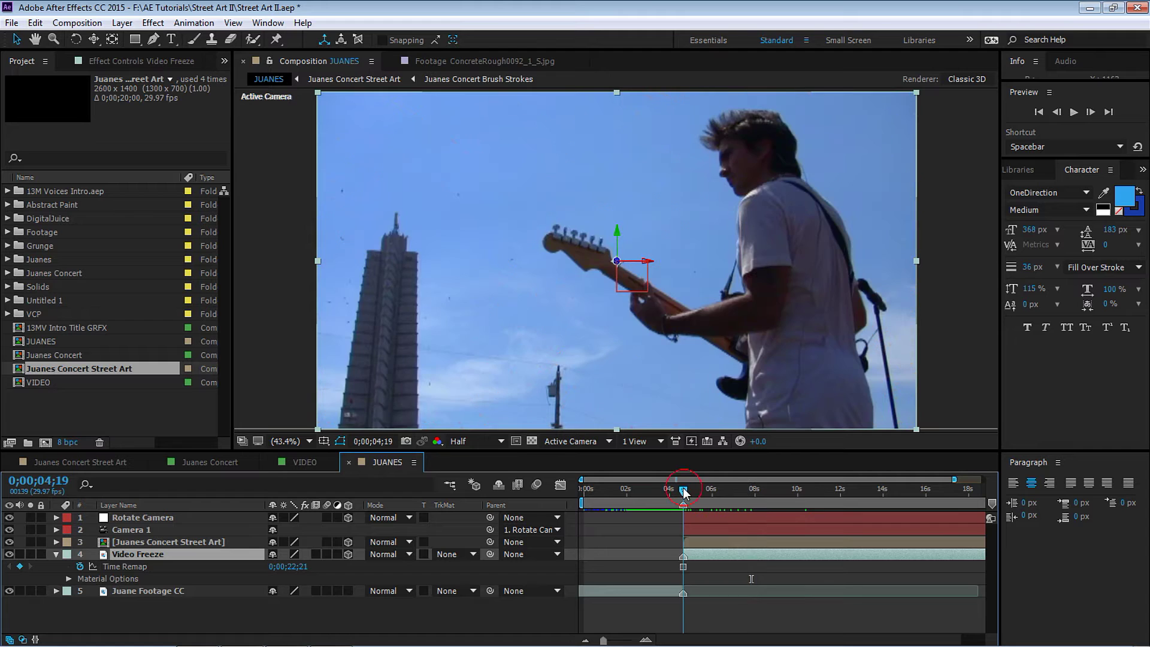
key(t)
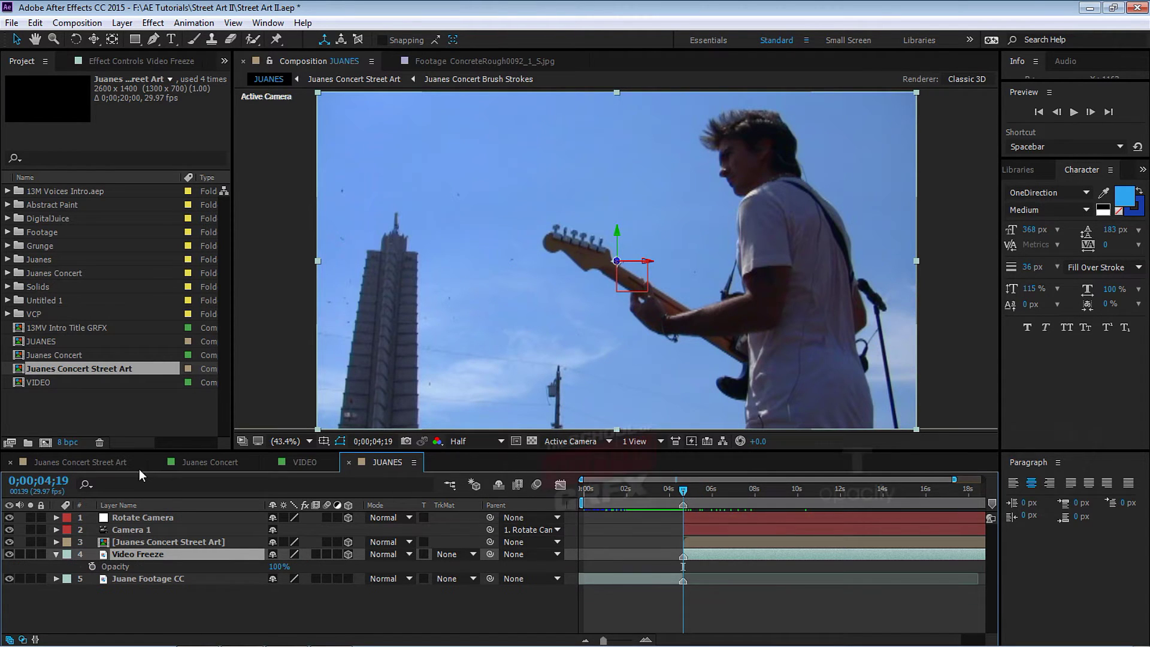
click(92, 566)
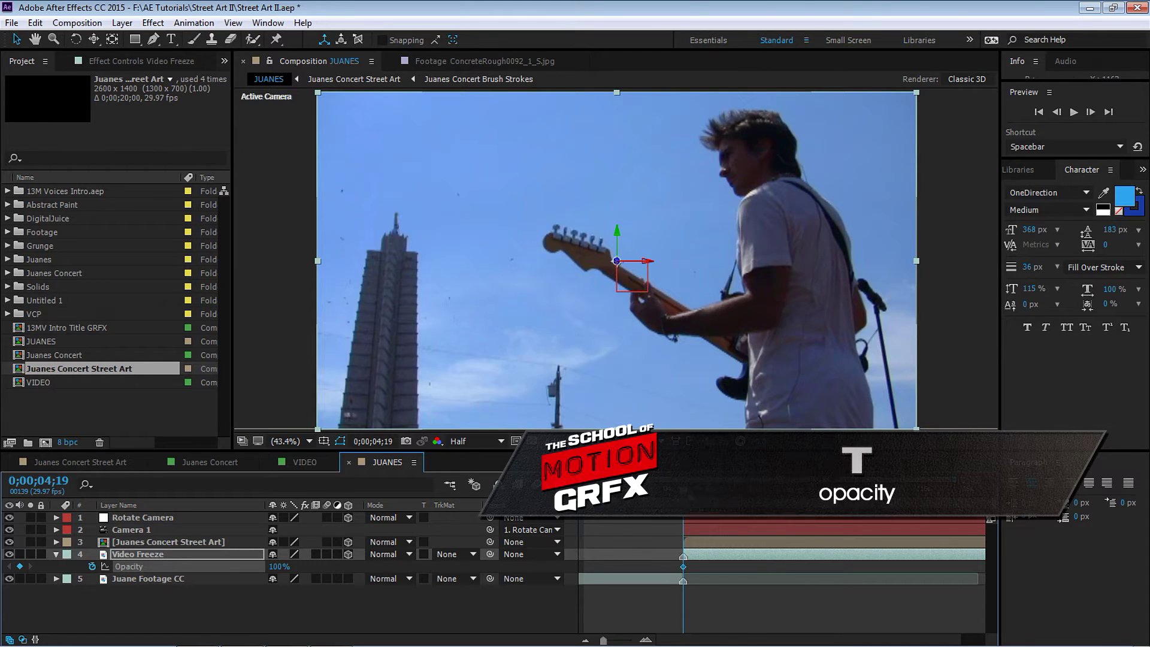
click(731, 491)
drag(735, 492, 727, 491)
click(278, 567)
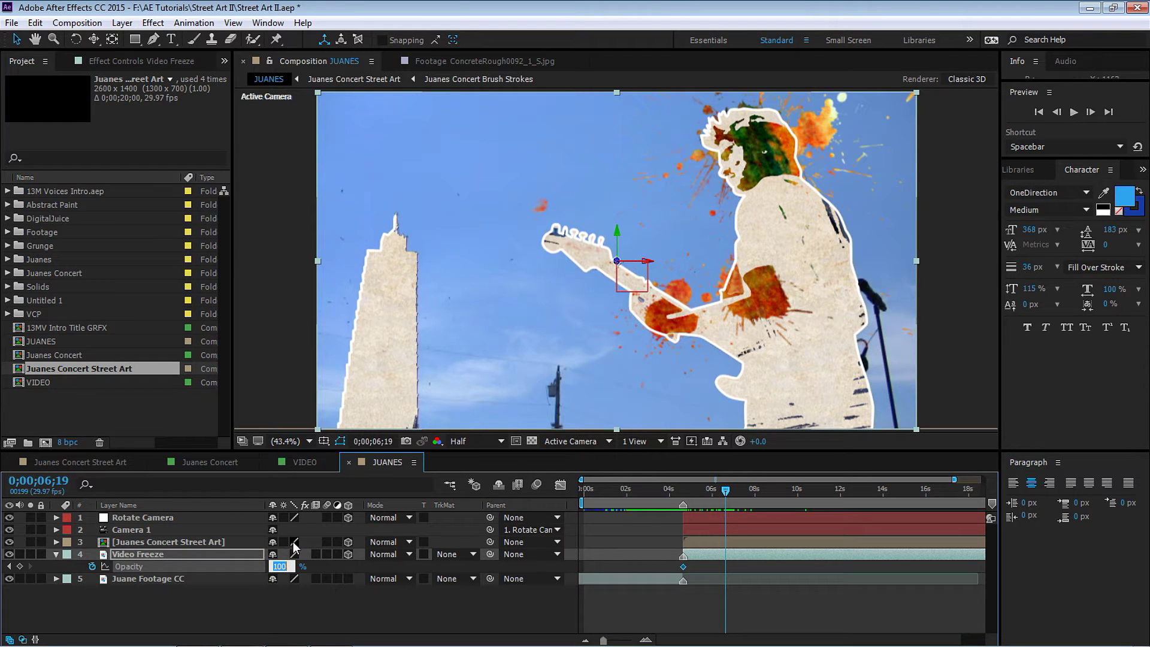
text(0)
key(Return)
mouse_move(667, 488)
mouse_down()
mouse_move(804, 491)
mouse_move(684, 503)
mouse_move(775, 502)
mouse_up()
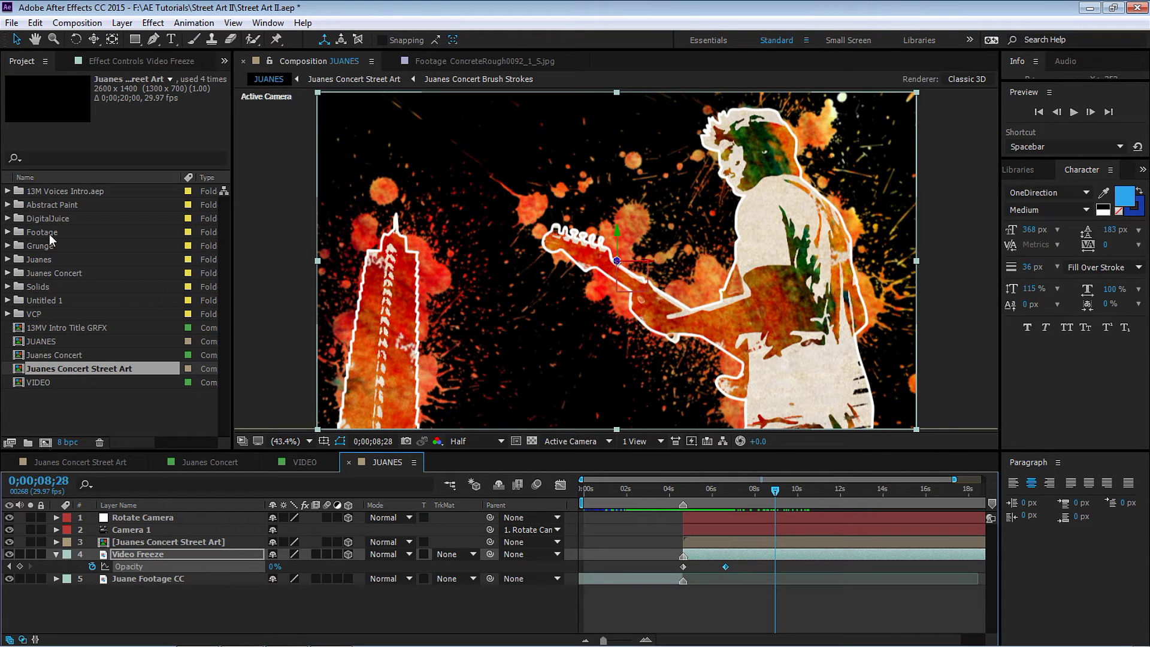
click(10, 246)
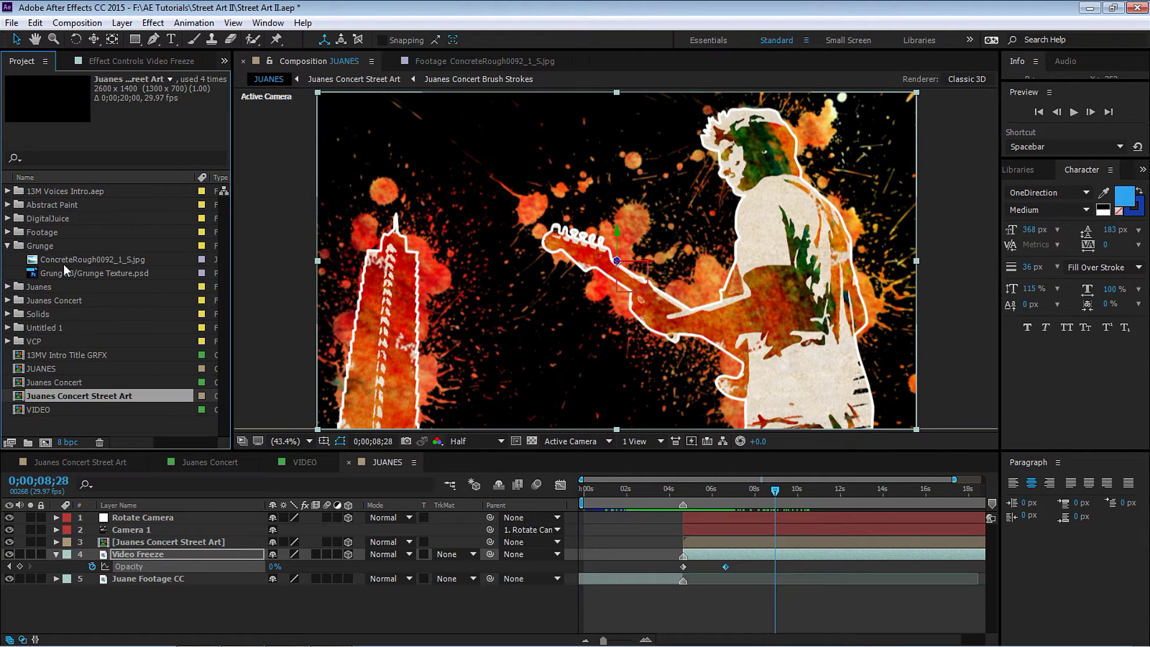
Step: Add ConcreteRough0092_1_S.jpg from the Grunge folder as a 3D layer starting at 4;19
click(41, 246)
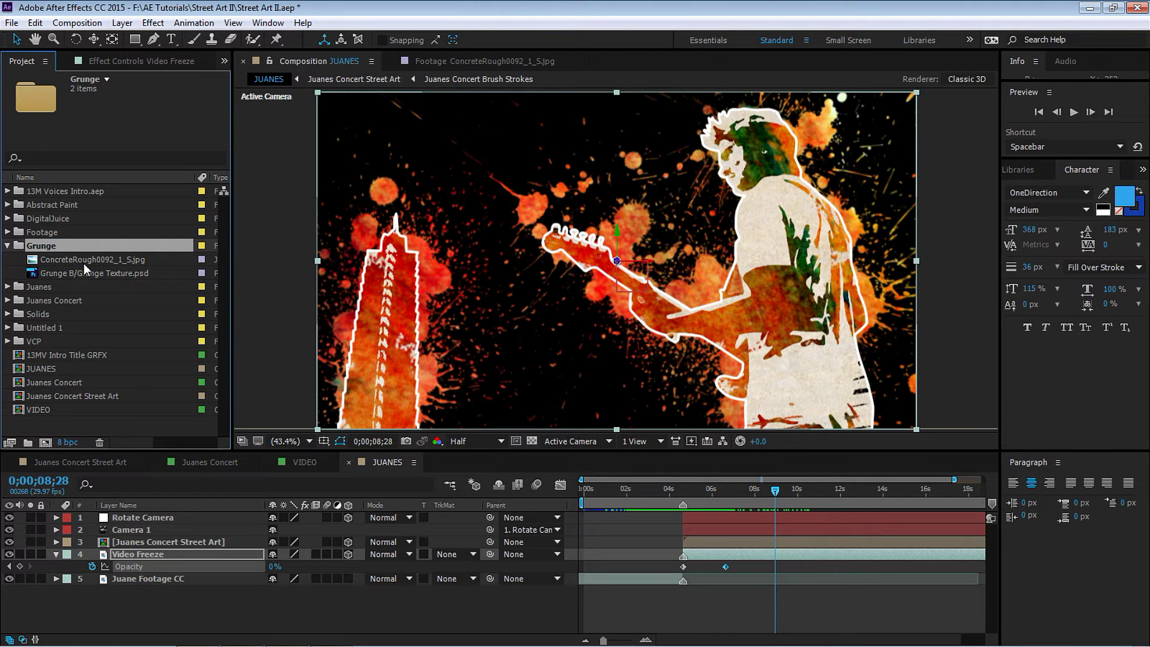
click(89, 263)
double_click(98, 259)
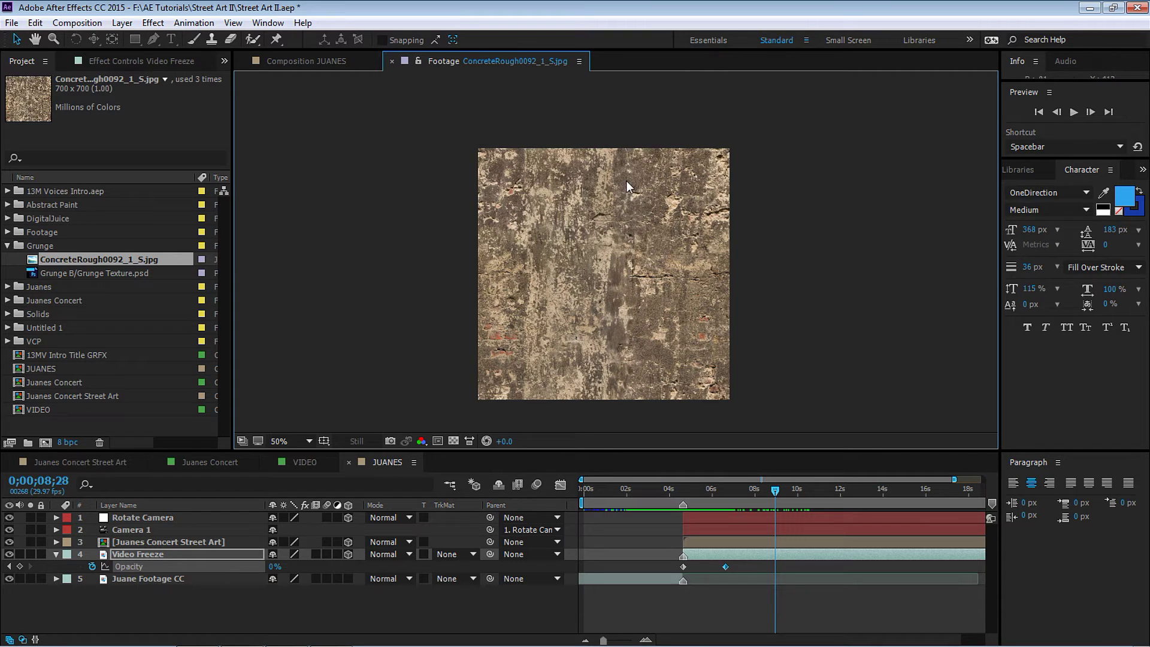
drag(118, 260, 196, 596)
drag(695, 485, 683, 488)
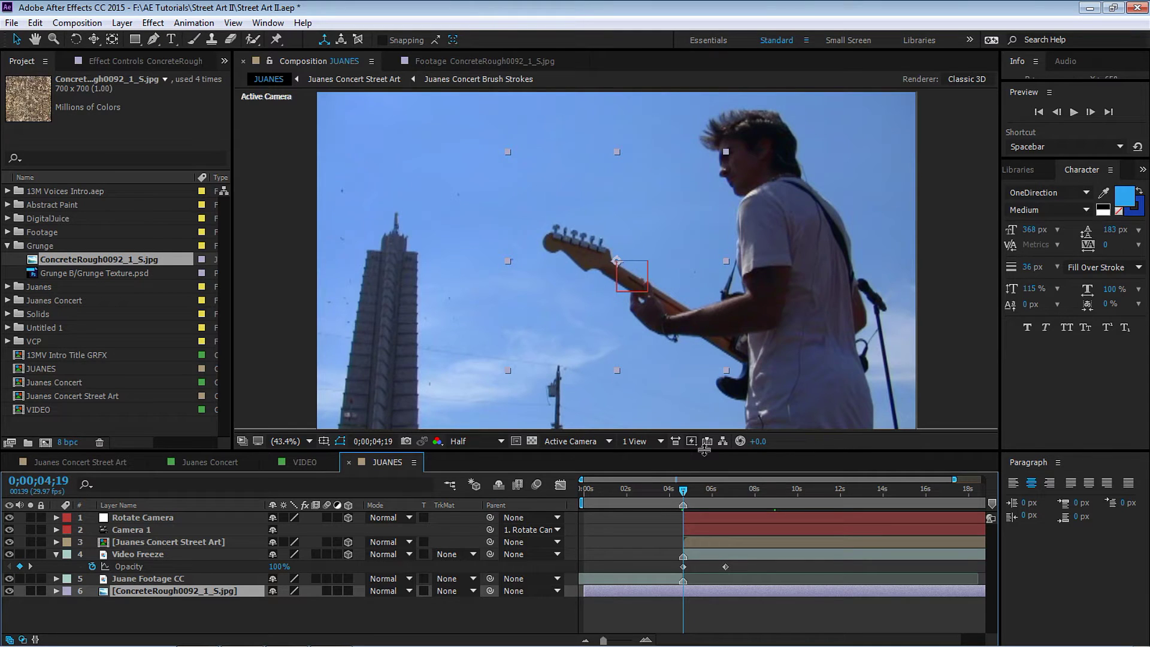
key(bracketleft)
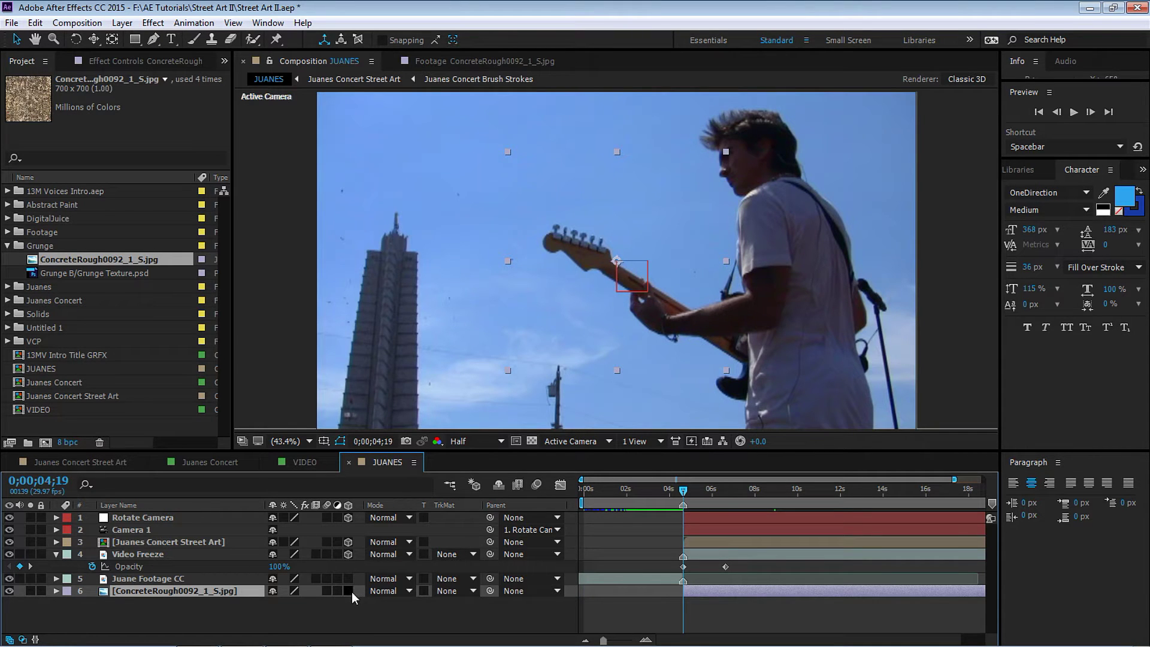
click(348, 590)
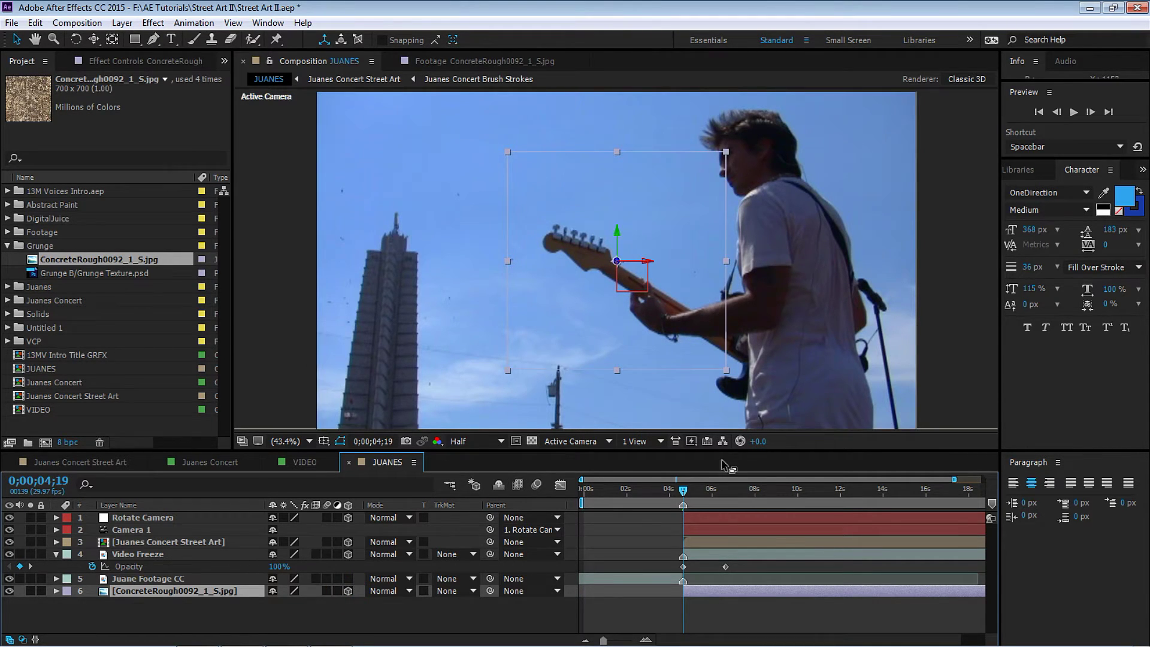
Step: Switch to Top view at 25% and label the street-art layer yellow
drag(699, 490, 779, 486)
click(568, 441)
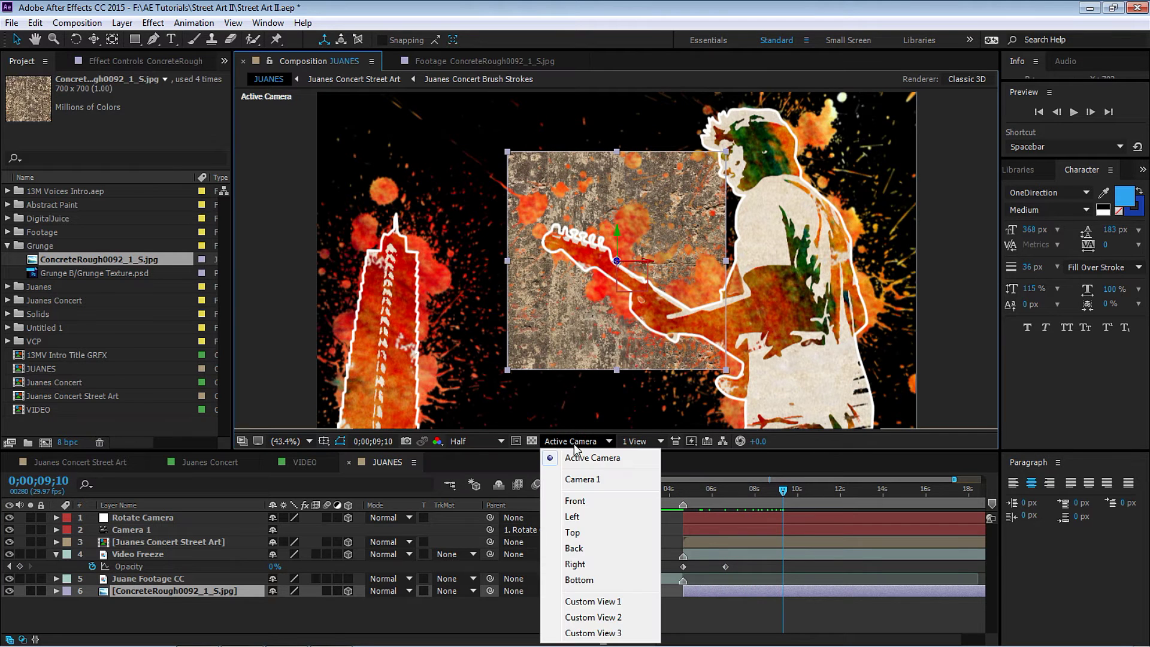
click(580, 515)
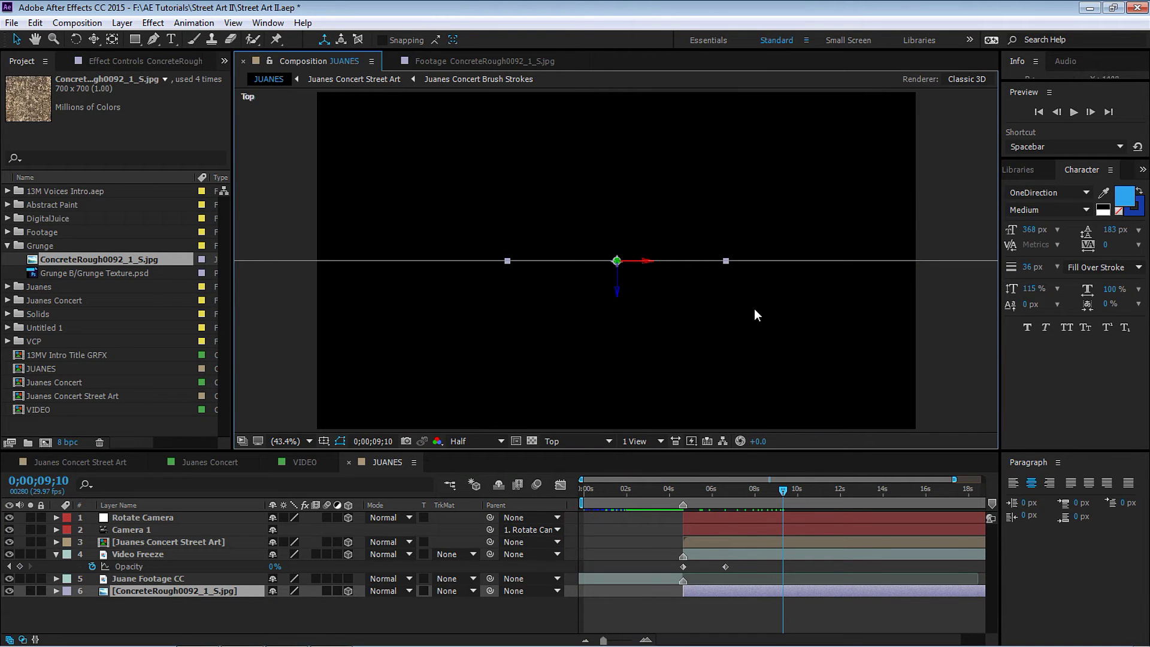
key(comma)
key(comma)
drag(662, 321, 580, 377)
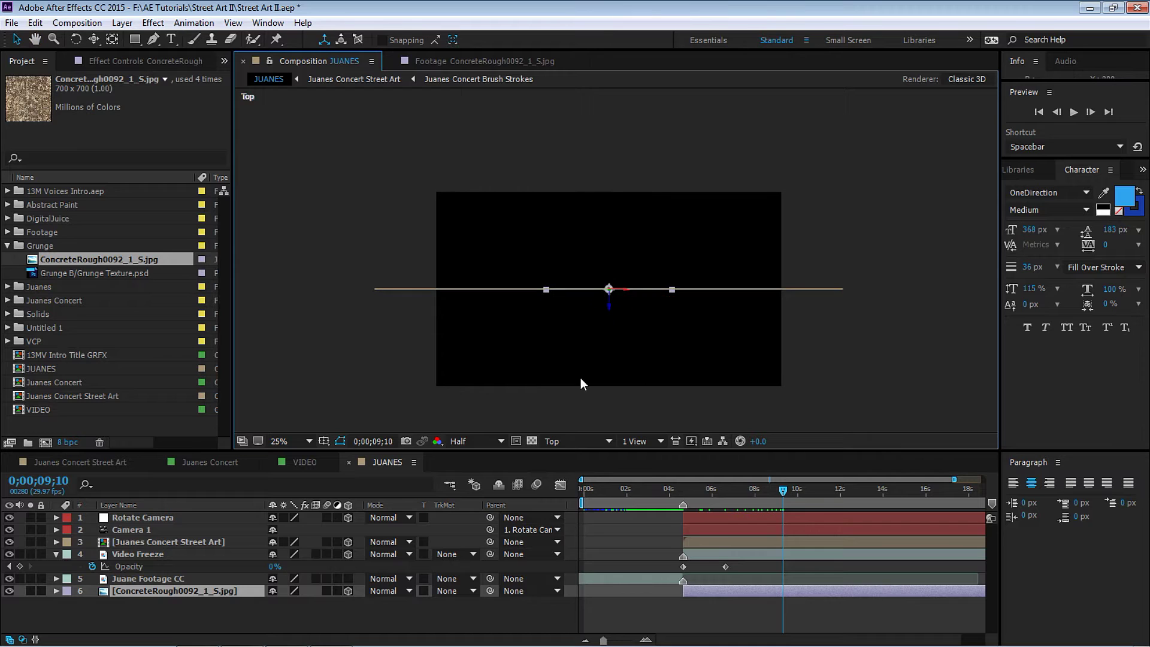
click(148, 542)
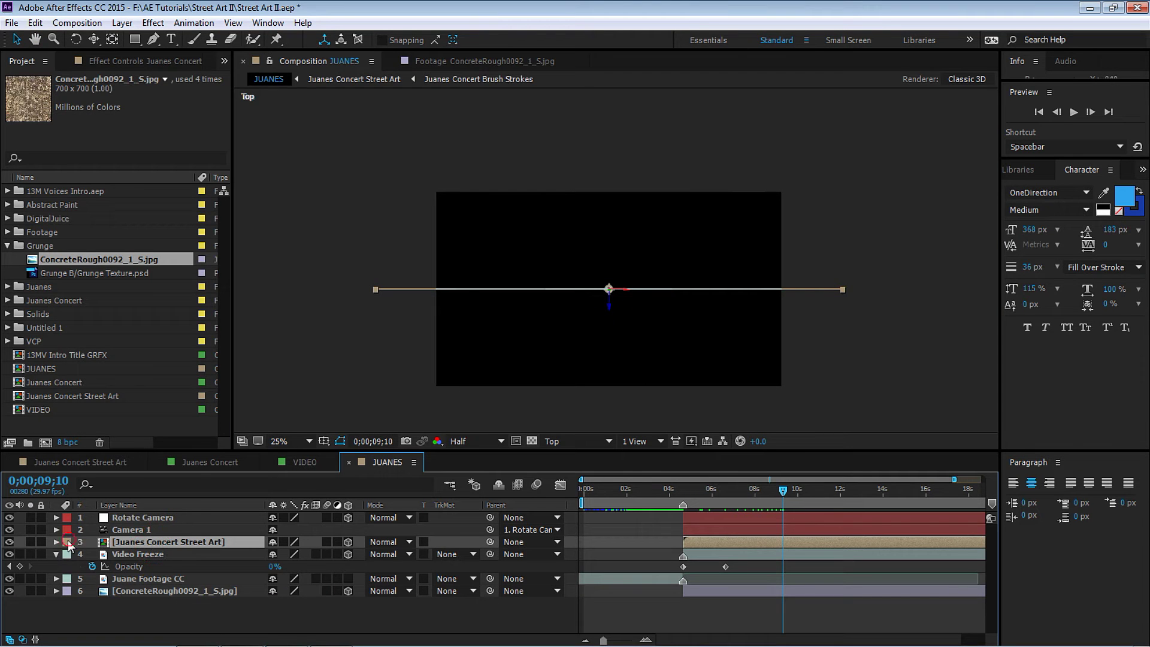
click(67, 542)
click(142, 316)
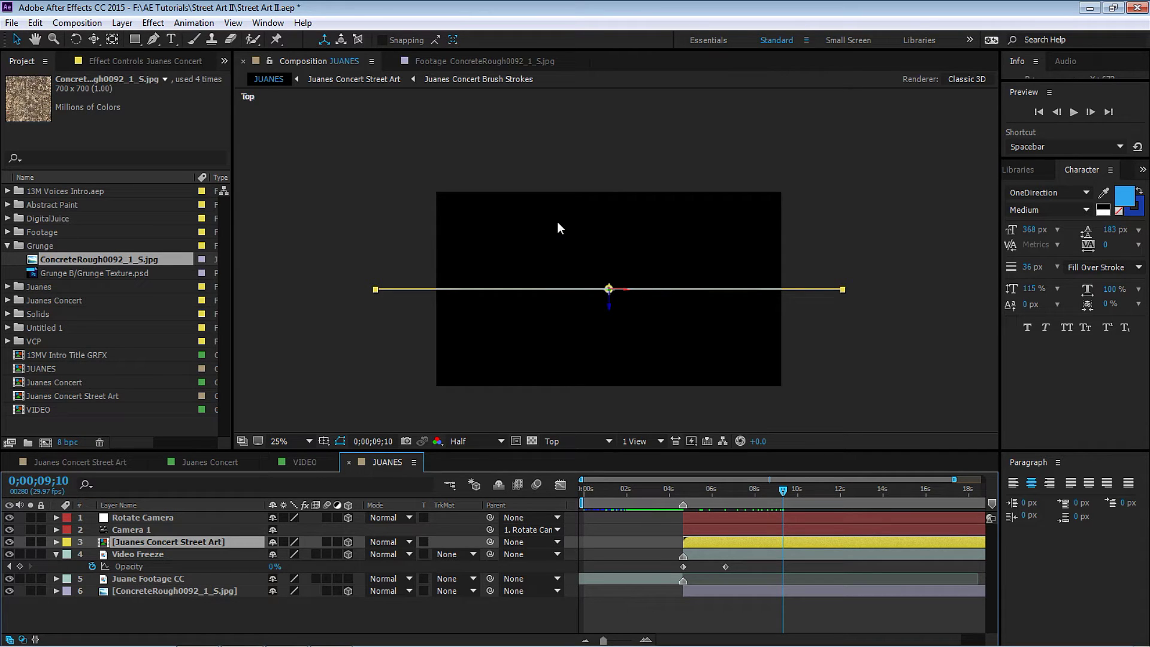
Step: Push the concrete texture layer back to a Z position of 500
click(157, 591)
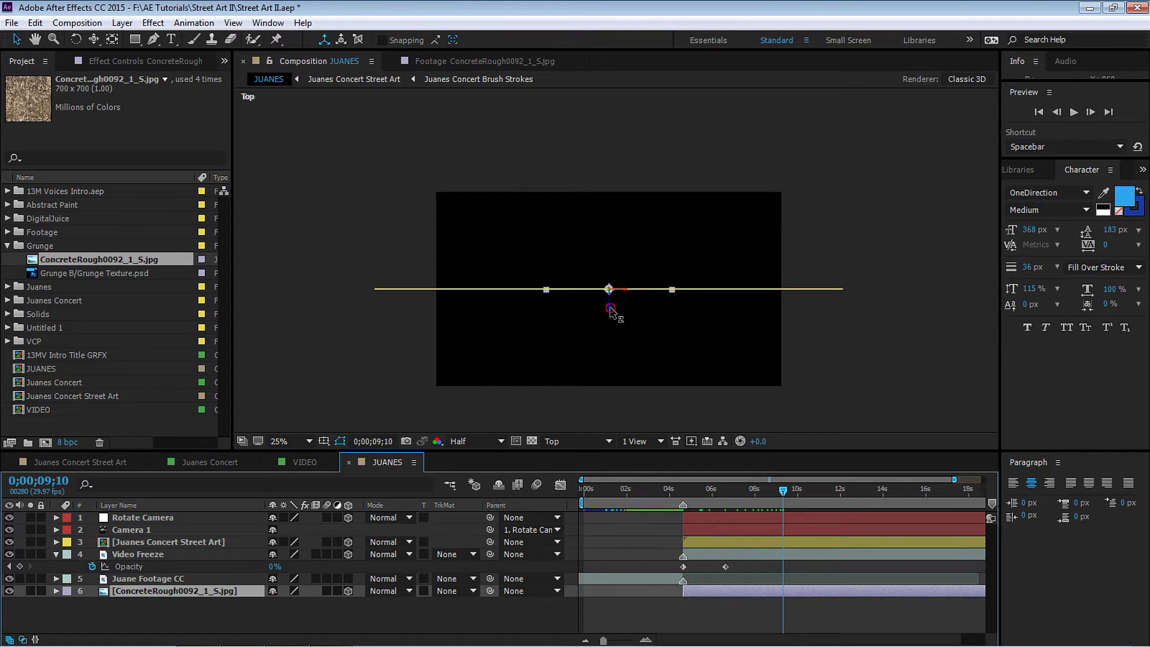
drag(611, 308, 612, 232)
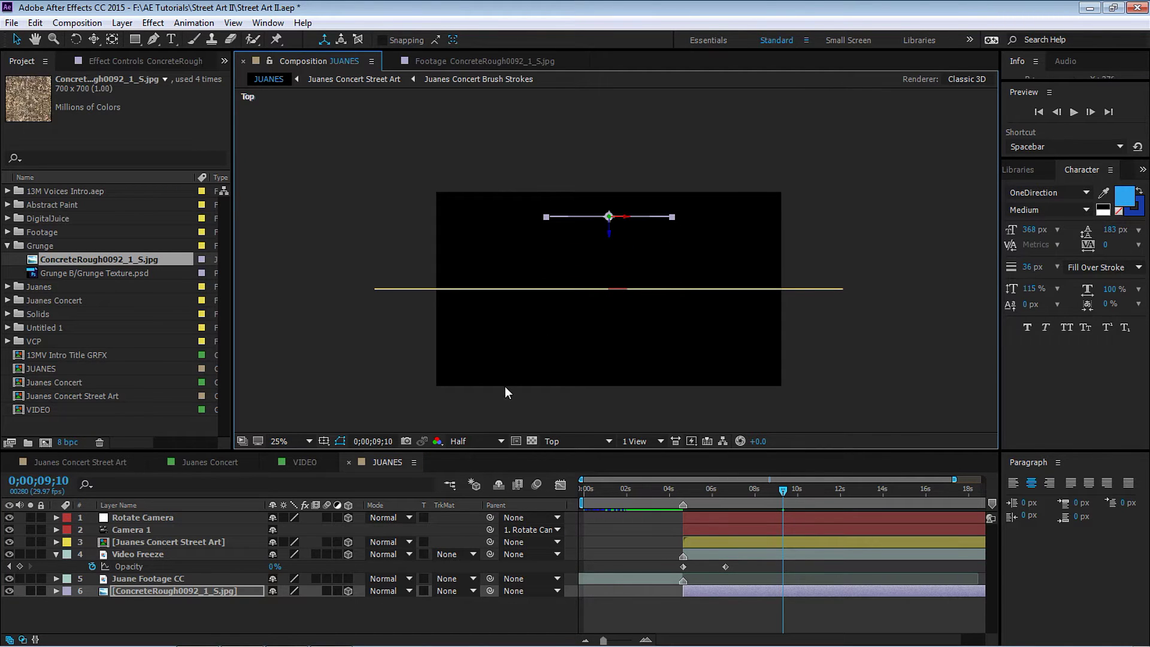
key(p)
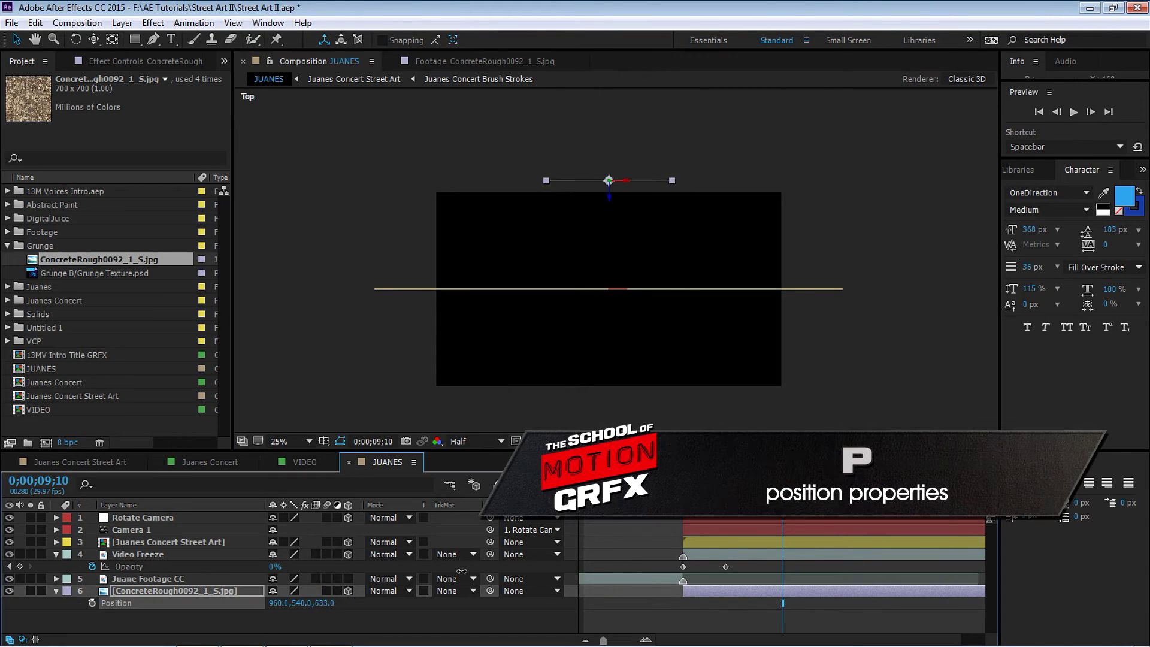
mouse_move(324, 602)
mouse_down()
mouse_move(359, 599)
mouse_move(329, 602)
mouse_up()
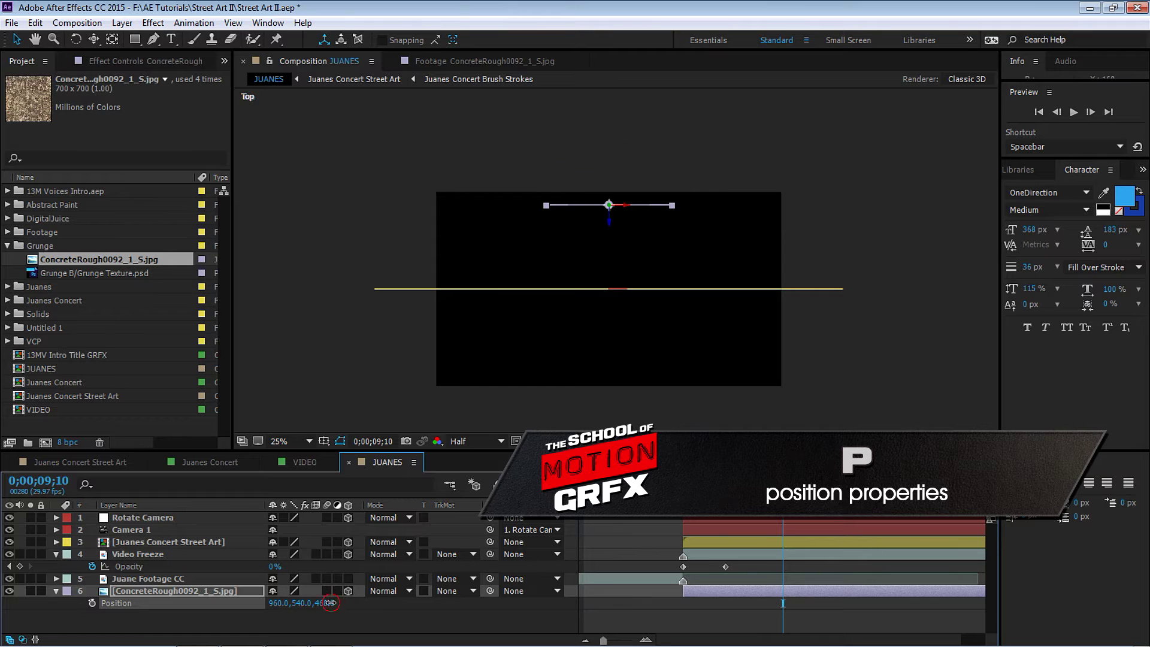
click(330, 602)
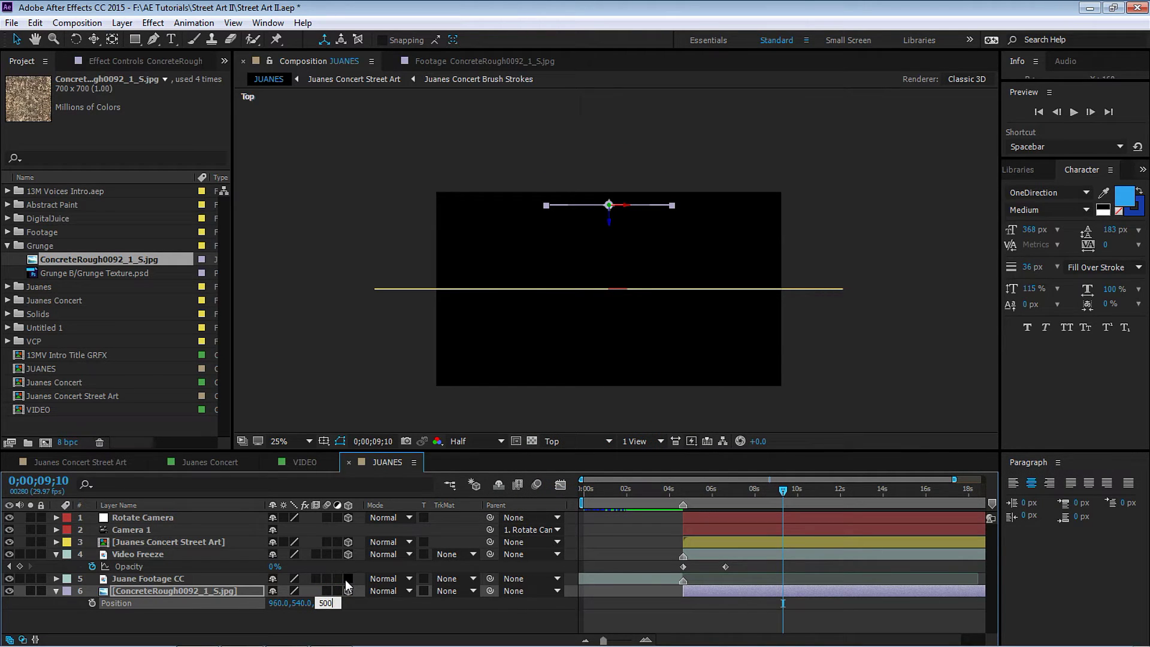
key(Return)
click(575, 440)
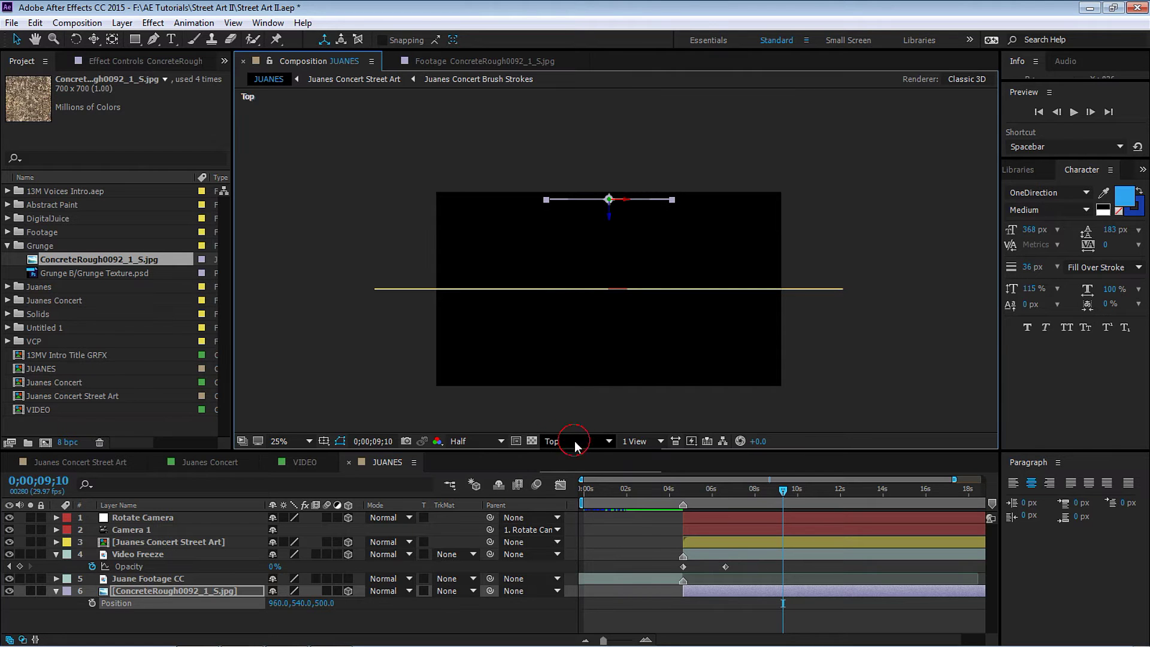
Step: Scale the concrete texture layer to 150% in the Active Camera view
click(579, 422)
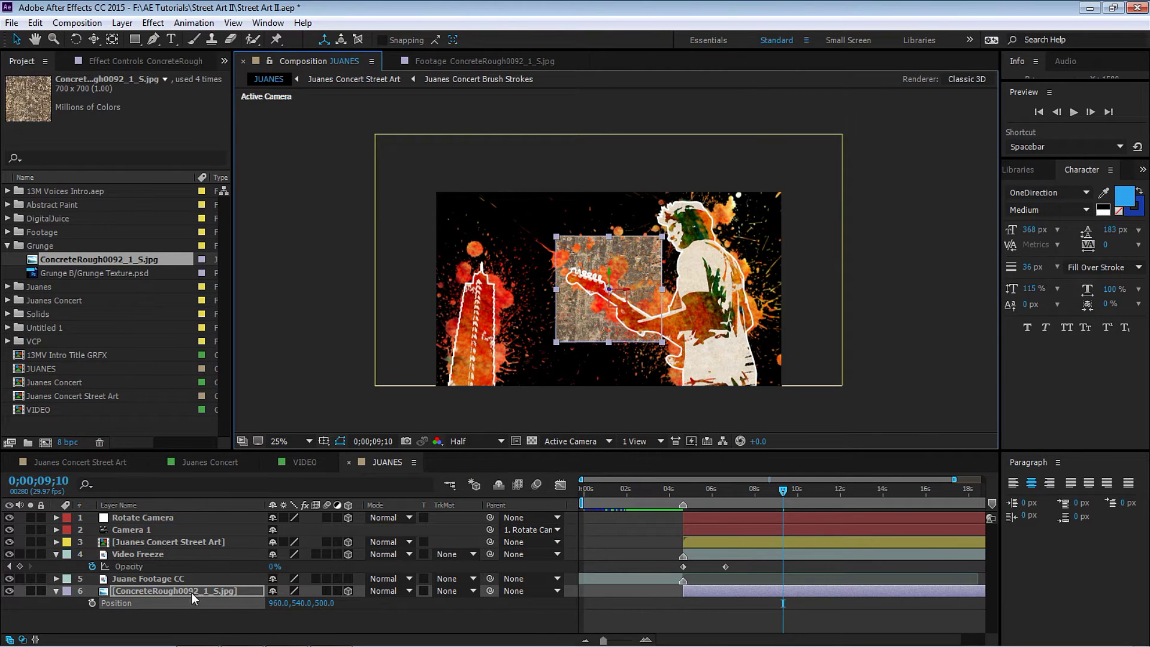
key(s)
click(292, 603)
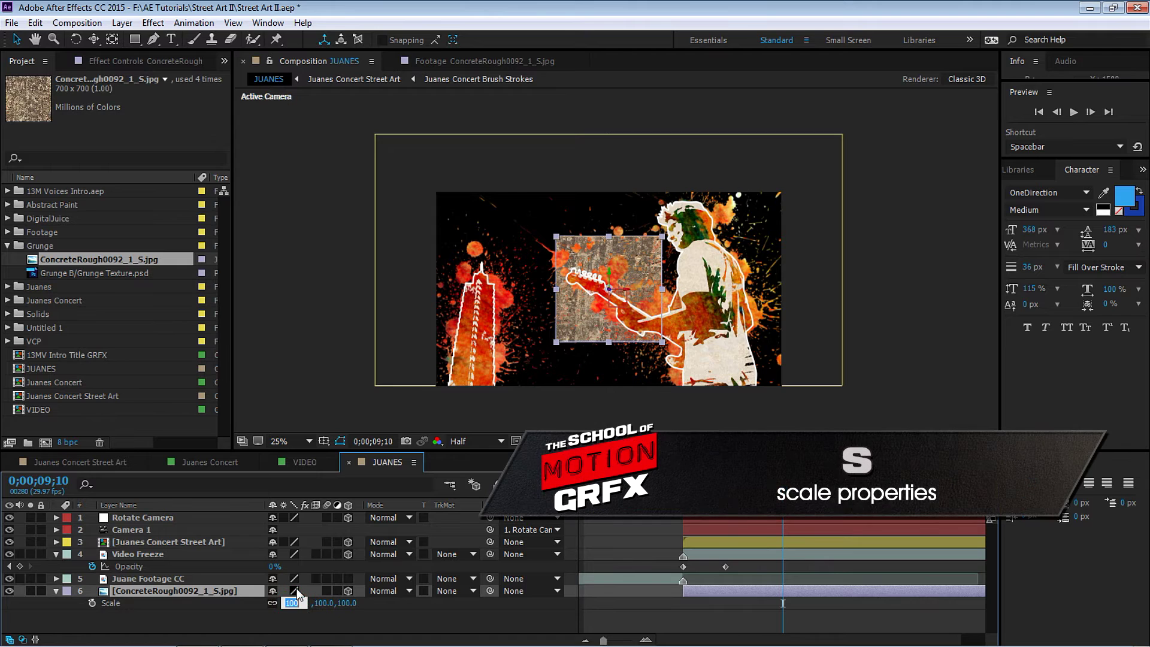
text(150)
key(Return)
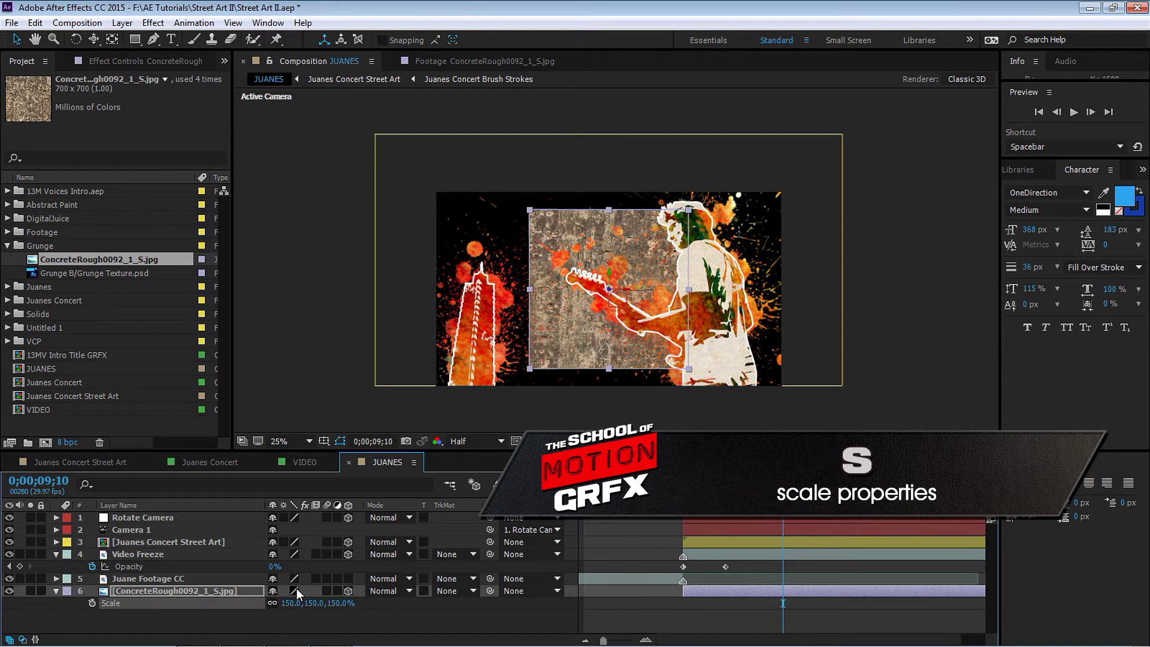
Step: Apply Motion Tile to the texture with Output Width 400 and Output Height 200
click(152, 23)
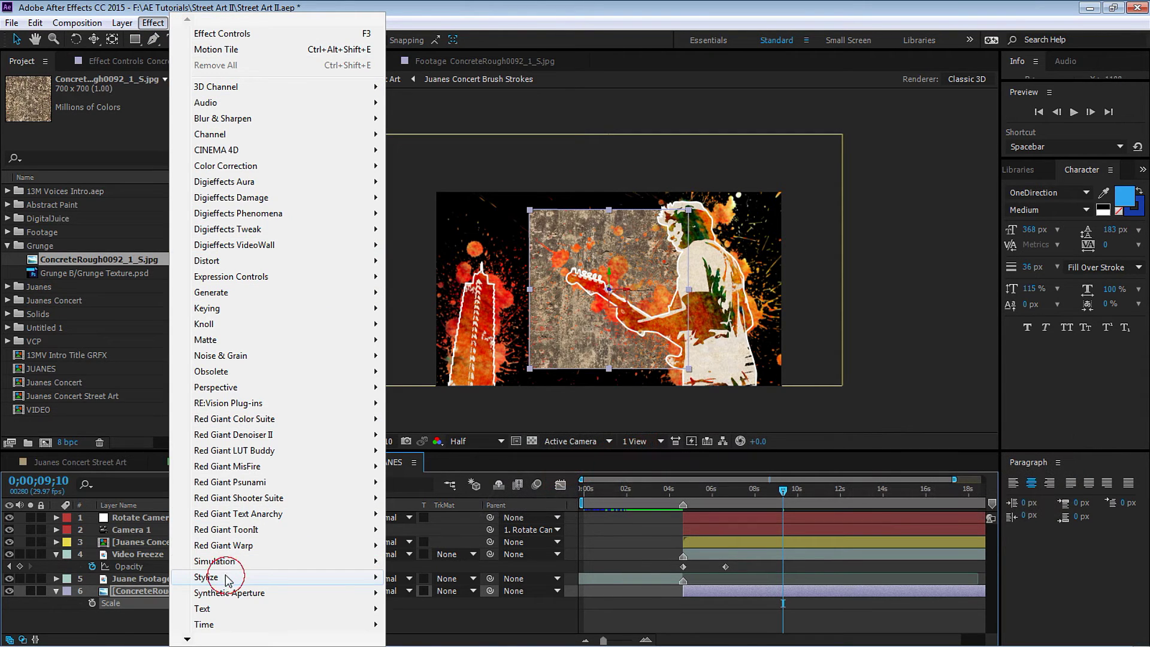
mouse_move(226, 577)
click(115, 488)
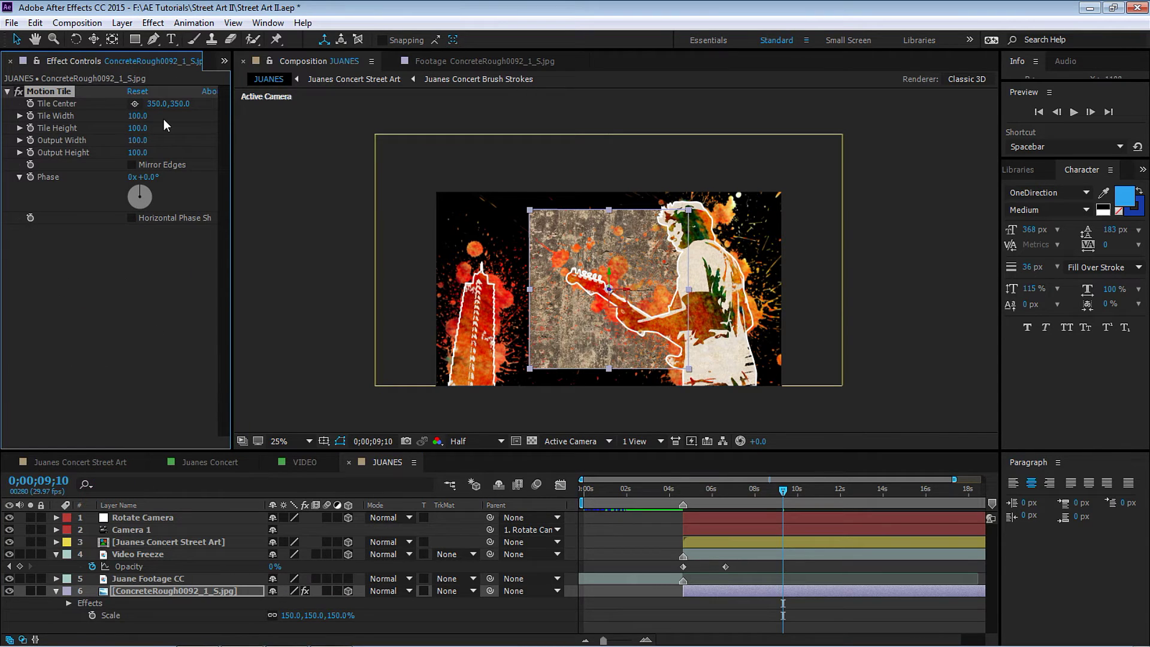
click(137, 140)
text(400)
key(Return)
click(138, 152)
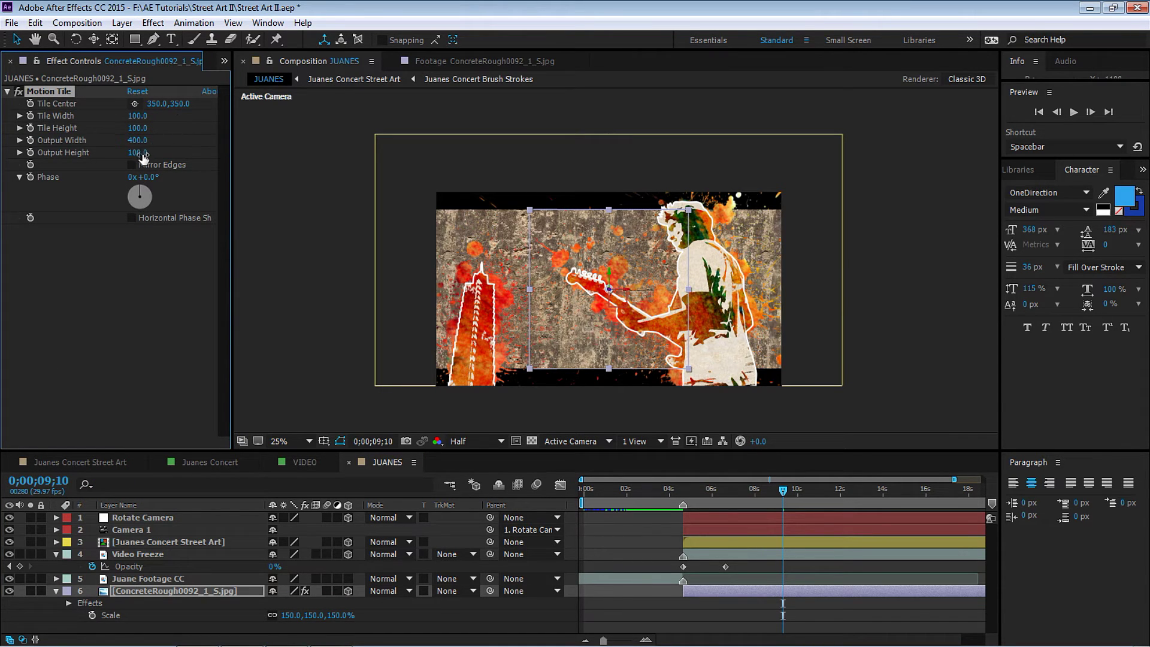
text(200)
key(Return)
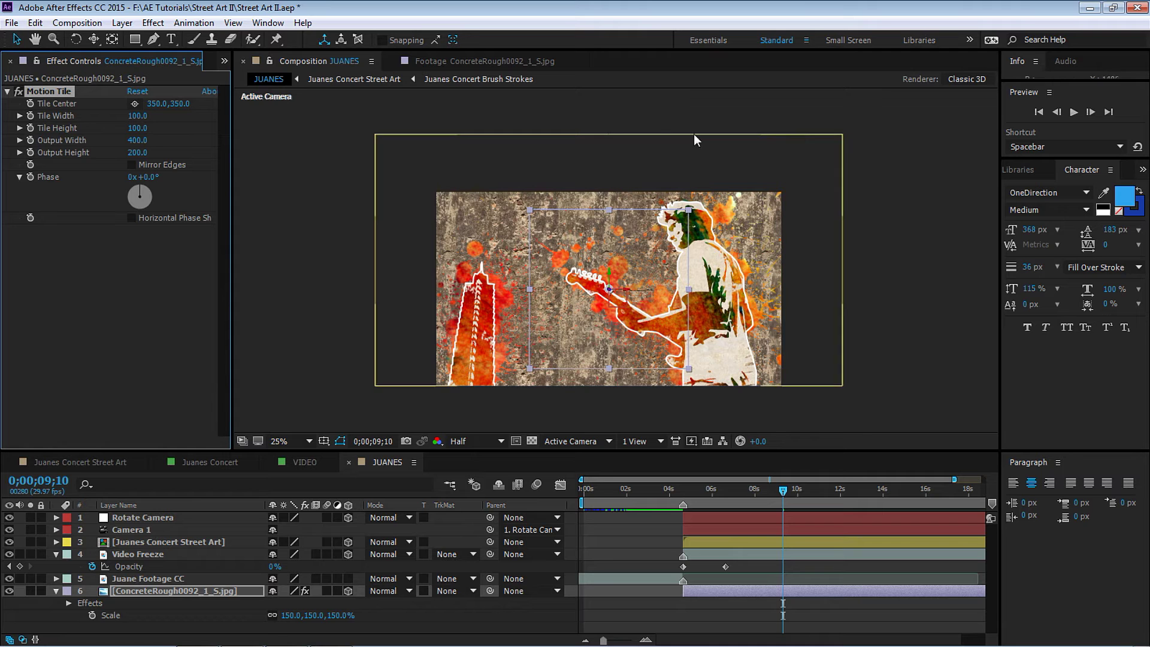
click(141, 518)
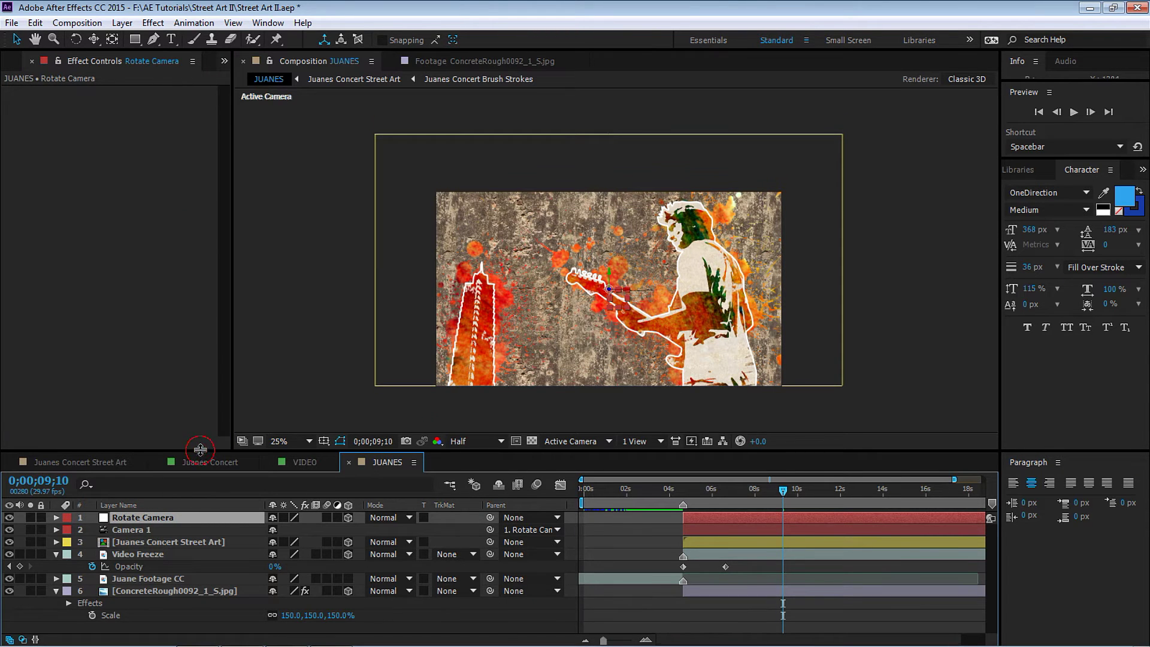
Step: Set starting X, Y and Z Rotation keyframes on Rotate Camera at 4;19
drag(200, 449, 200, 428)
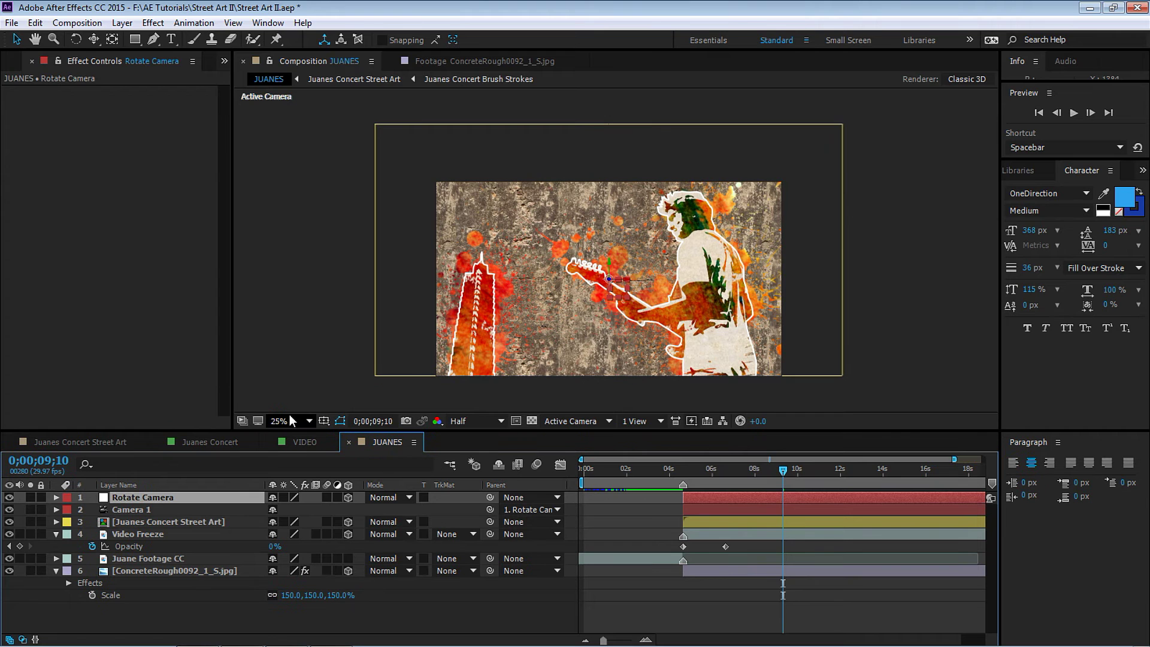
key(r)
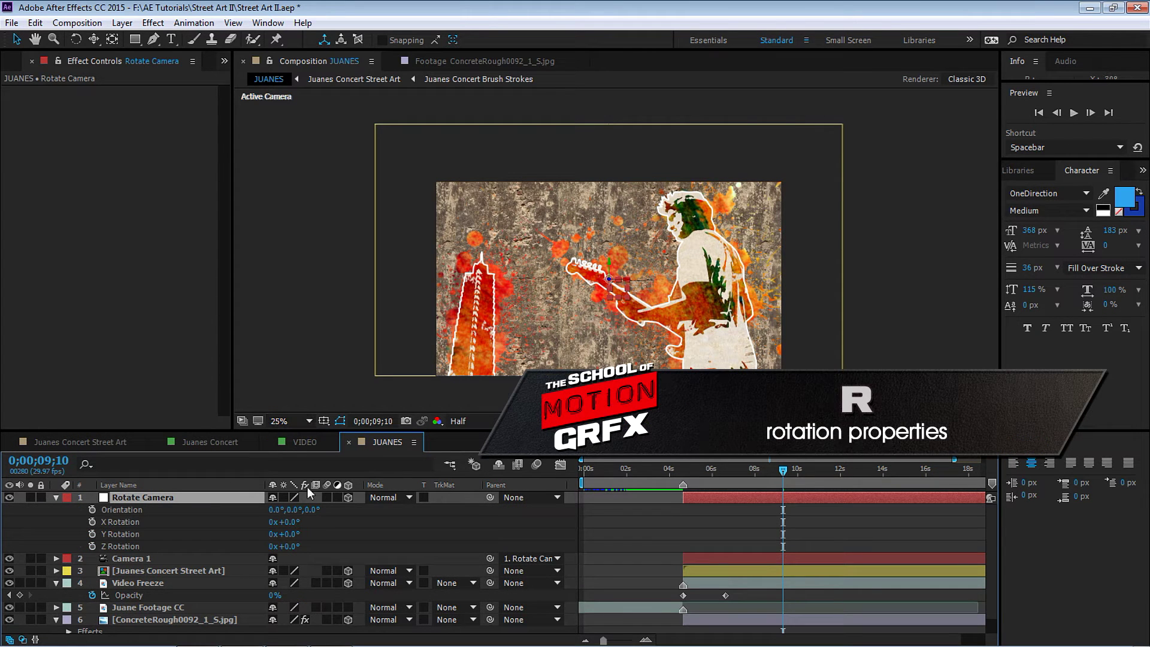
click(680, 468)
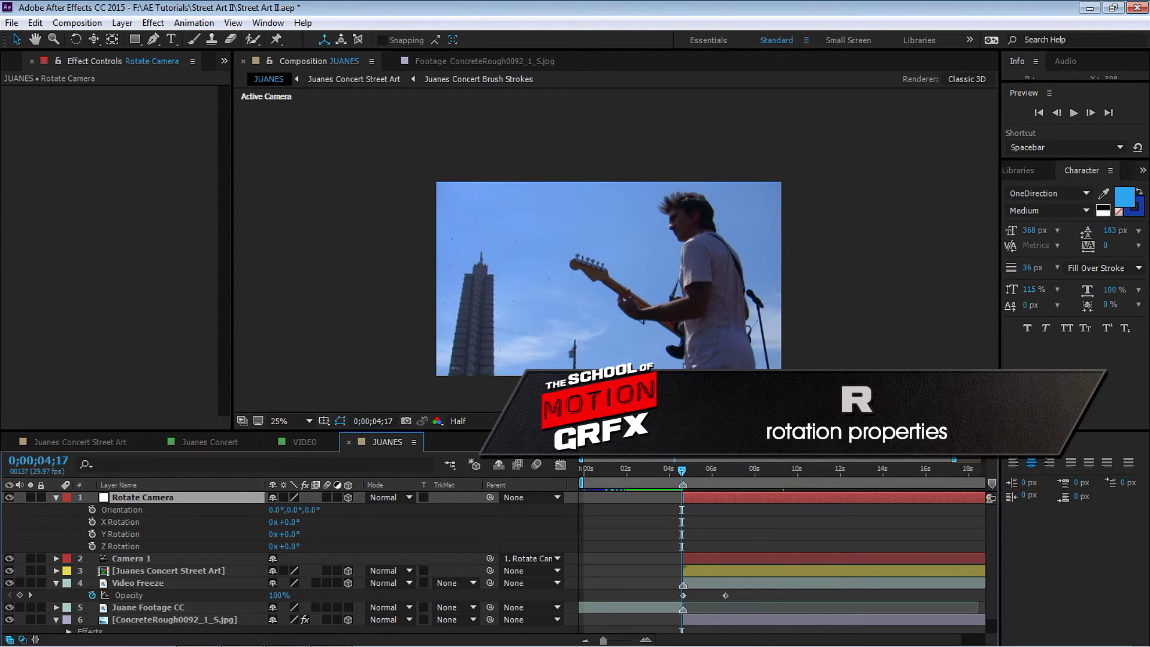
drag(681, 470, 682, 470)
click(91, 522)
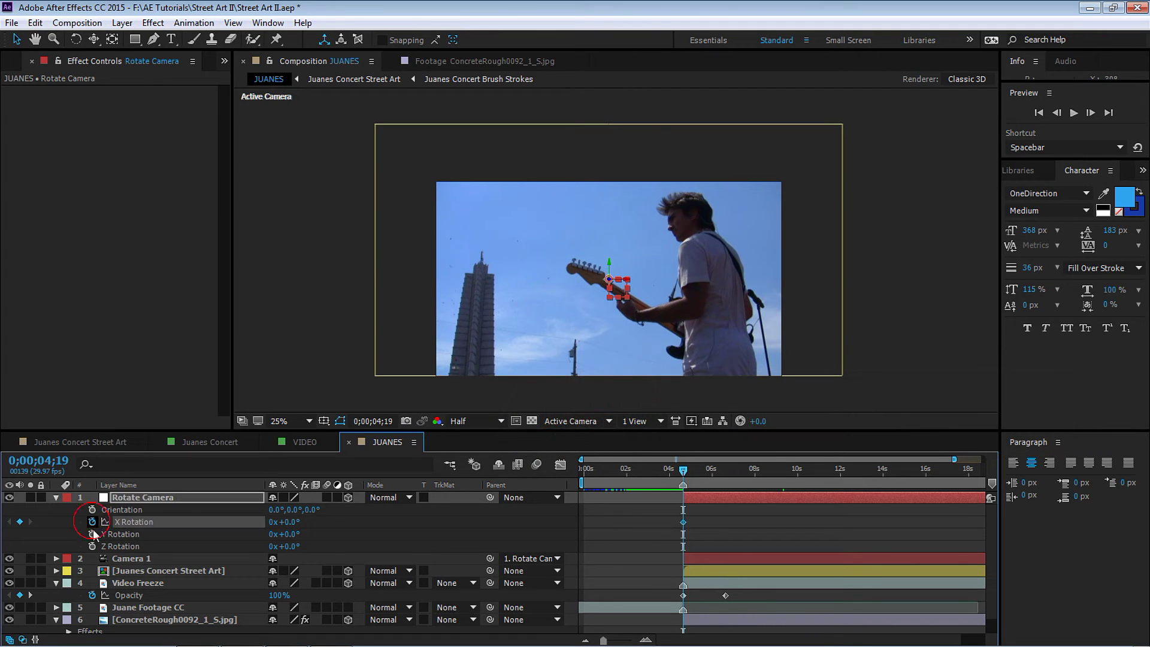
click(91, 534)
click(91, 546)
Step: At 15;29, set Rotate Camera's X Rotation to 4° and Y Rotation to 9°
click(892, 471)
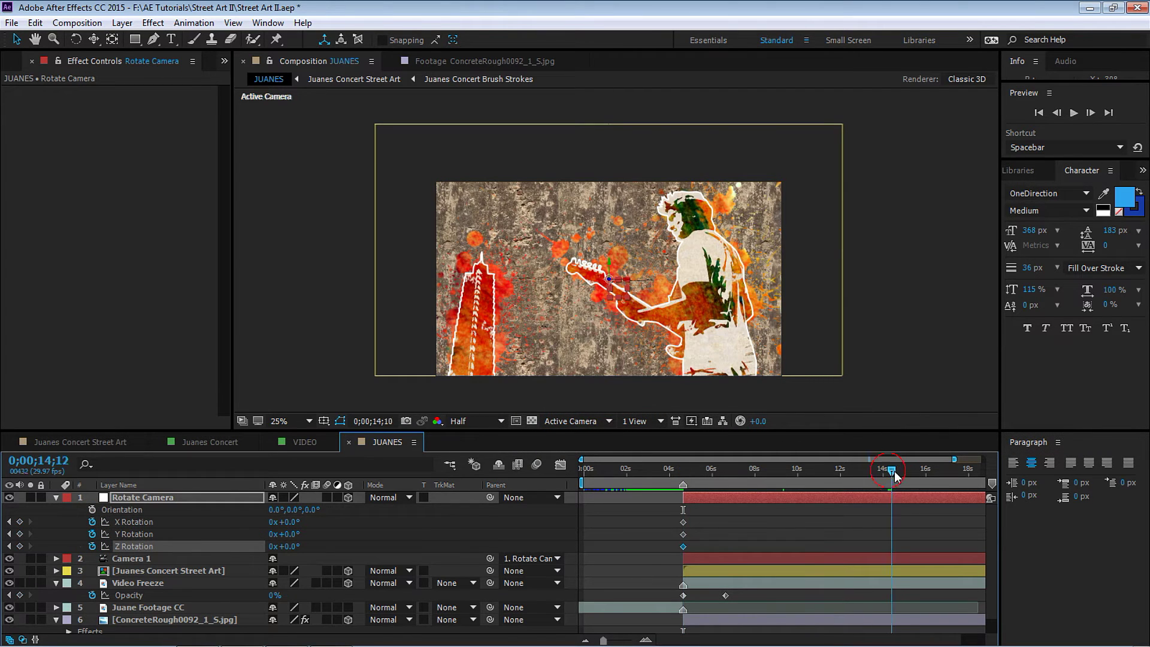
drag(894, 474, 925, 473)
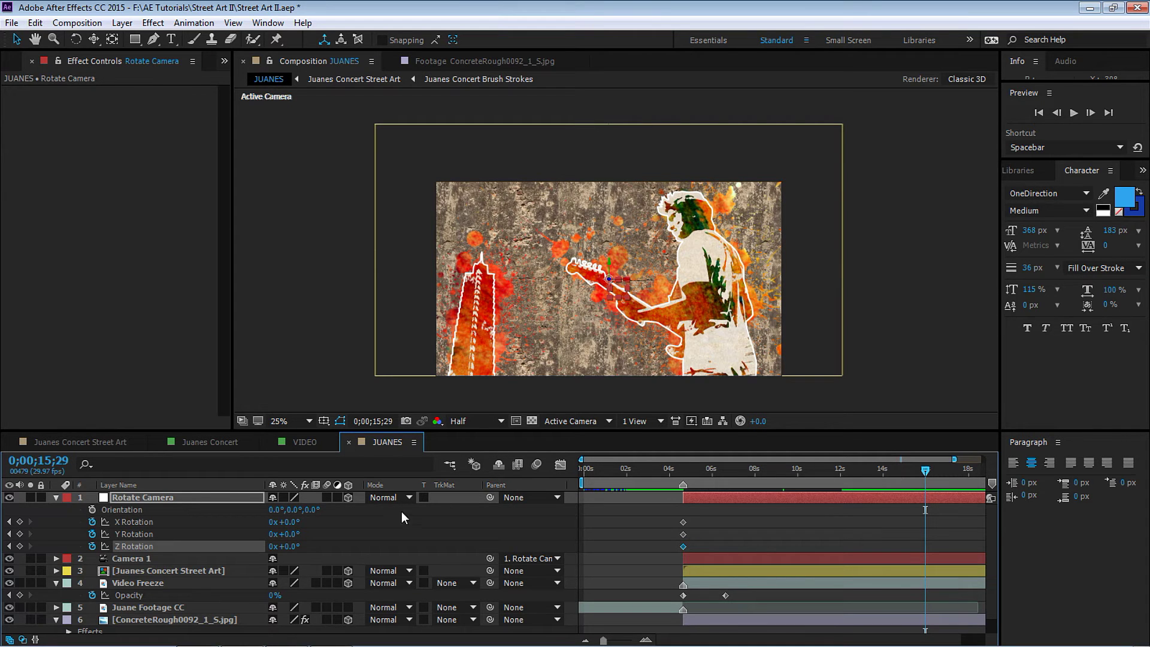
mouse_move(290, 525)
mouse_down()
mouse_move(299, 534)
mouse_move(291, 524)
mouse_up()
click(291, 534)
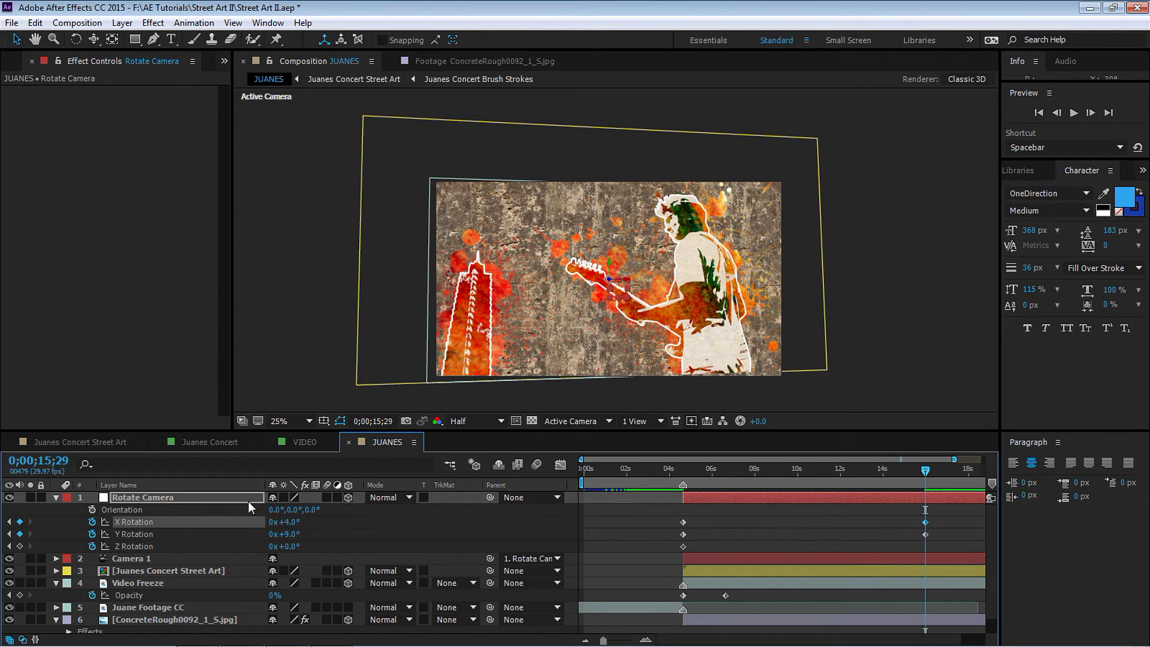
drag(192, 432, 176, 414)
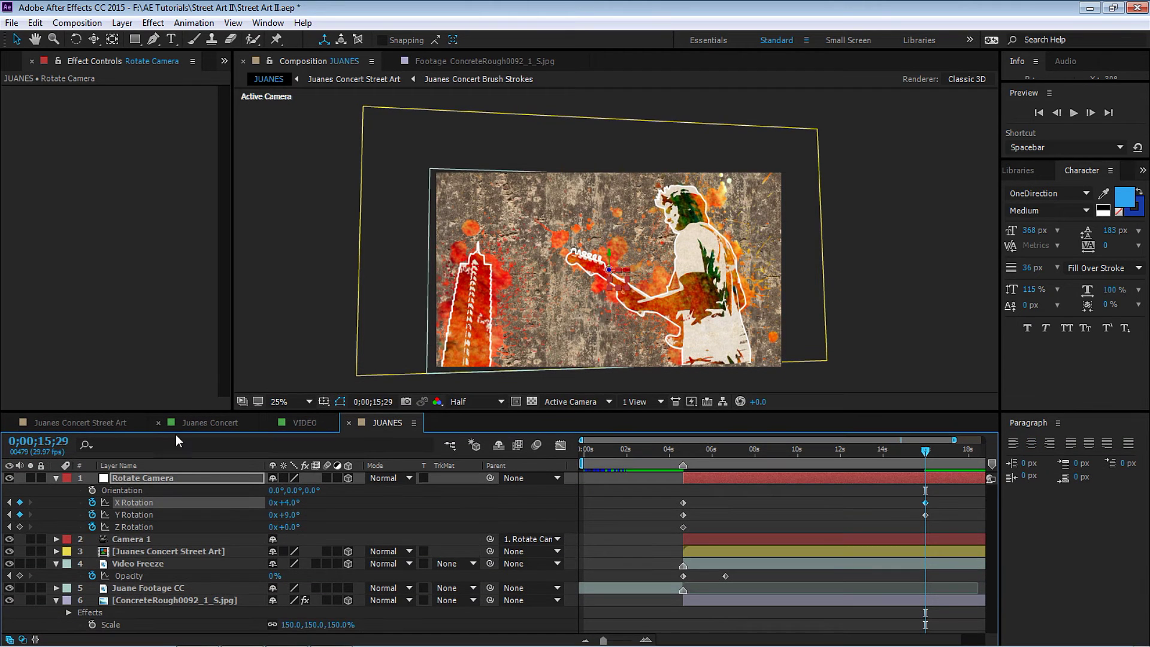
click(136, 539)
Step: Add Point of Interest and Position keyframes to Camera 1 at 4;19
click(683, 454)
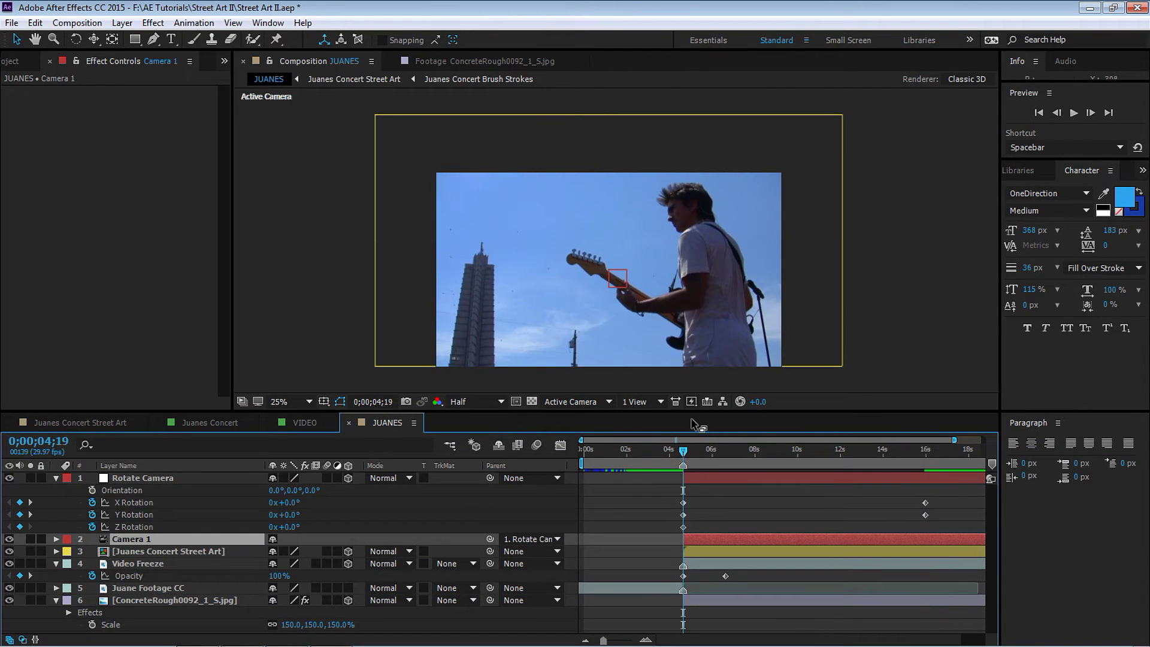
key(p)
key(shift+a)
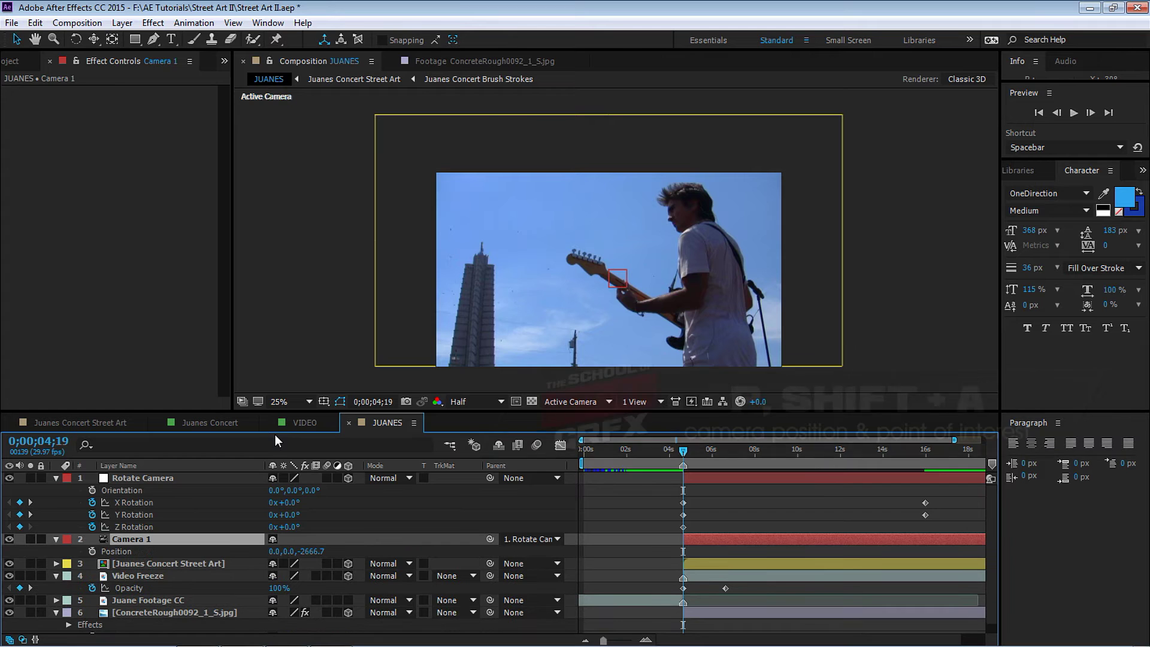
click(120, 551)
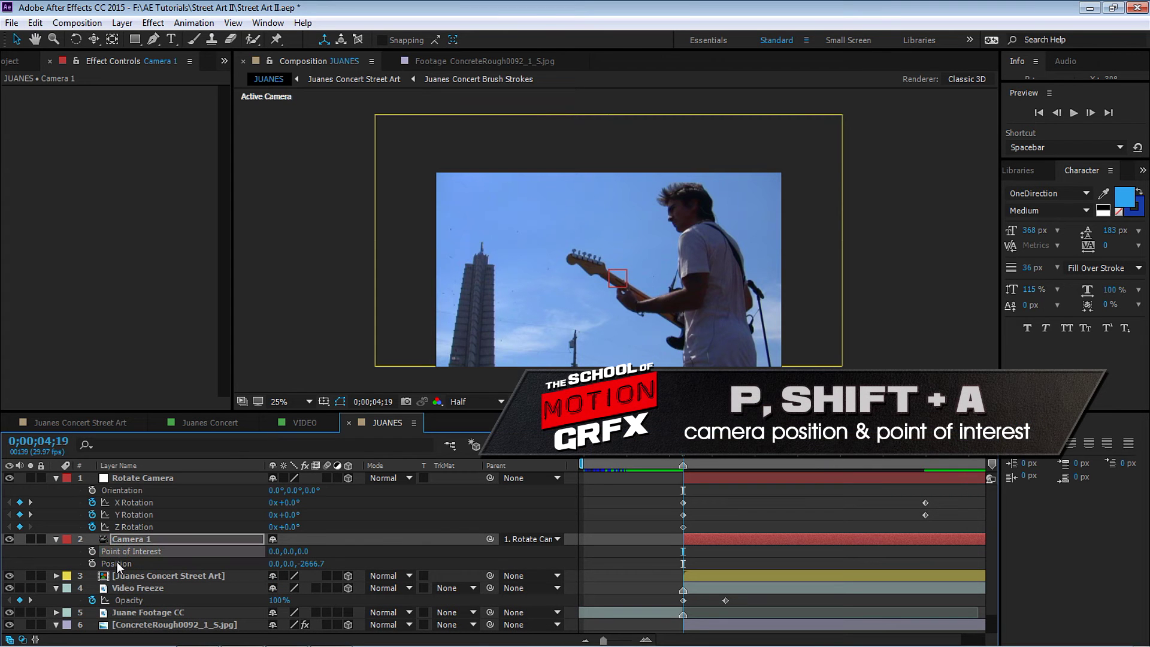
shift+click(117, 563)
click(92, 563)
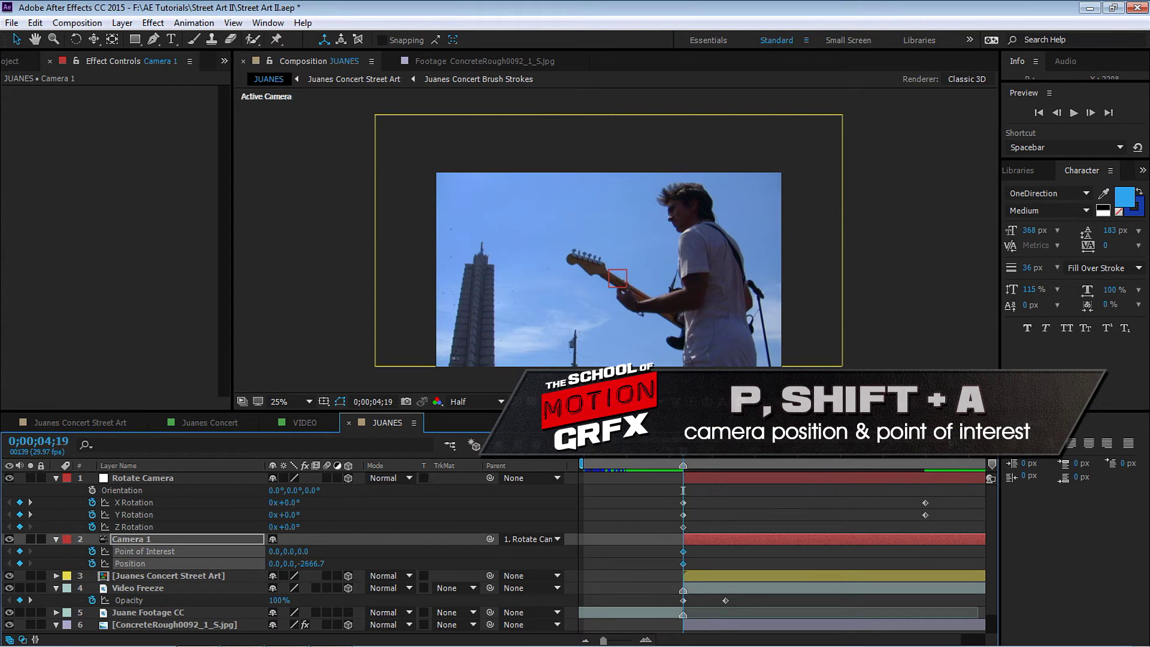
Step: At 15;29, move Camera 1 with the track XY and dolly tools to pull back across the wall
click(926, 452)
key(Page_Up)
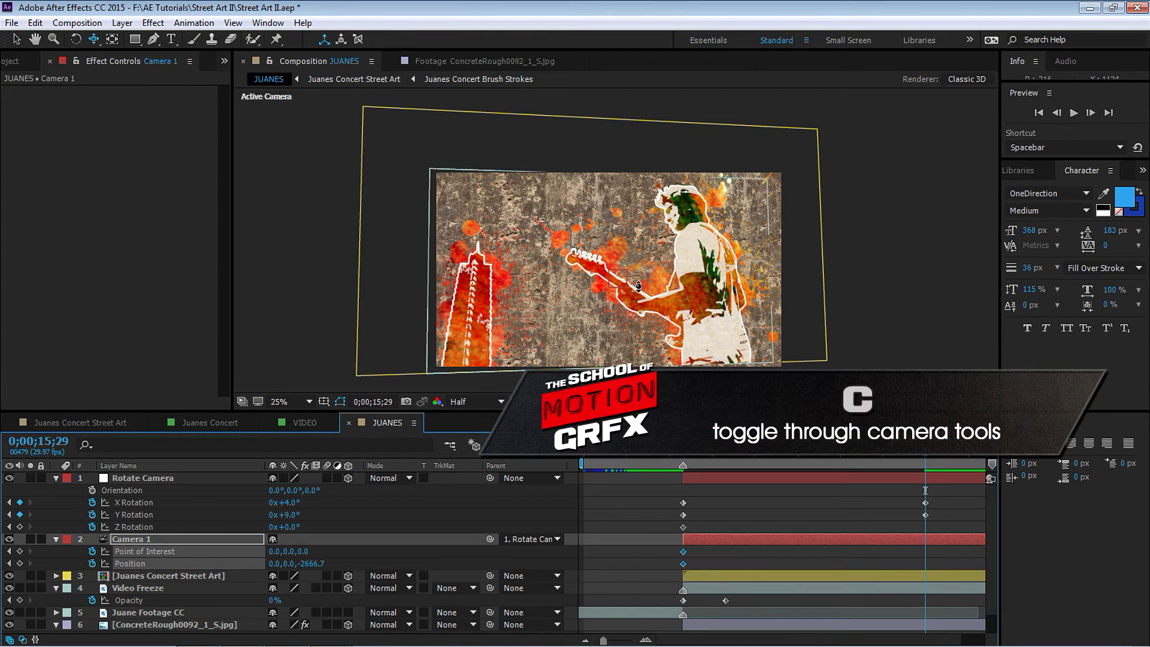
key(c)
key(c)
key(c)
drag(637, 288, 660, 292)
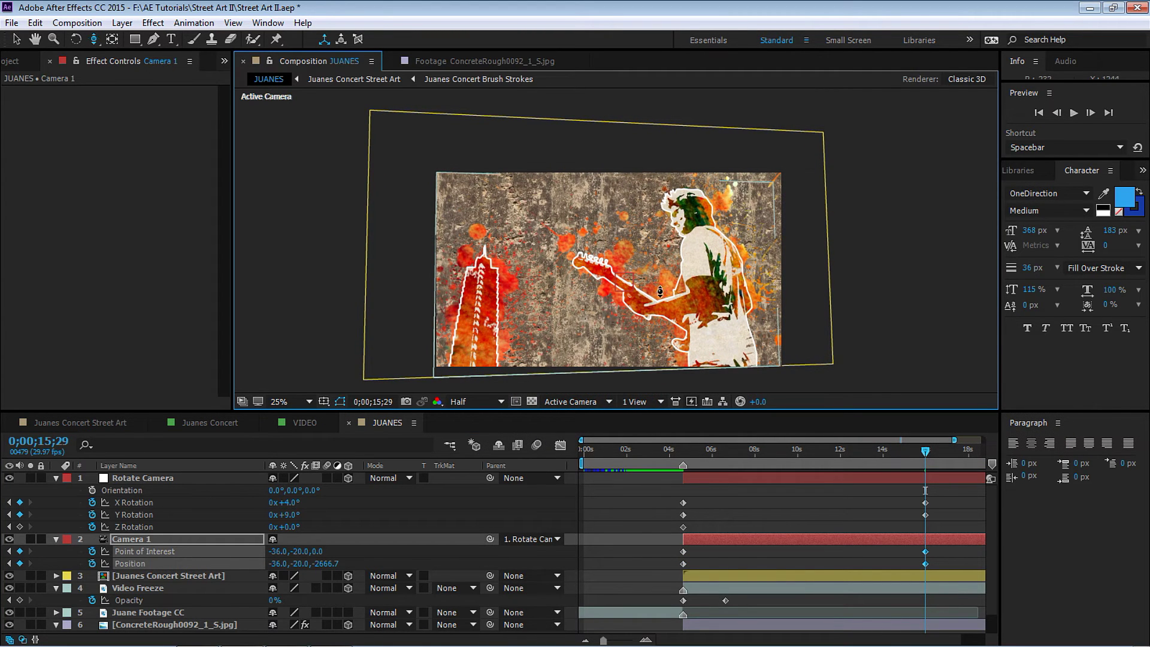
scroll(660, 291, down, 3)
key(c)
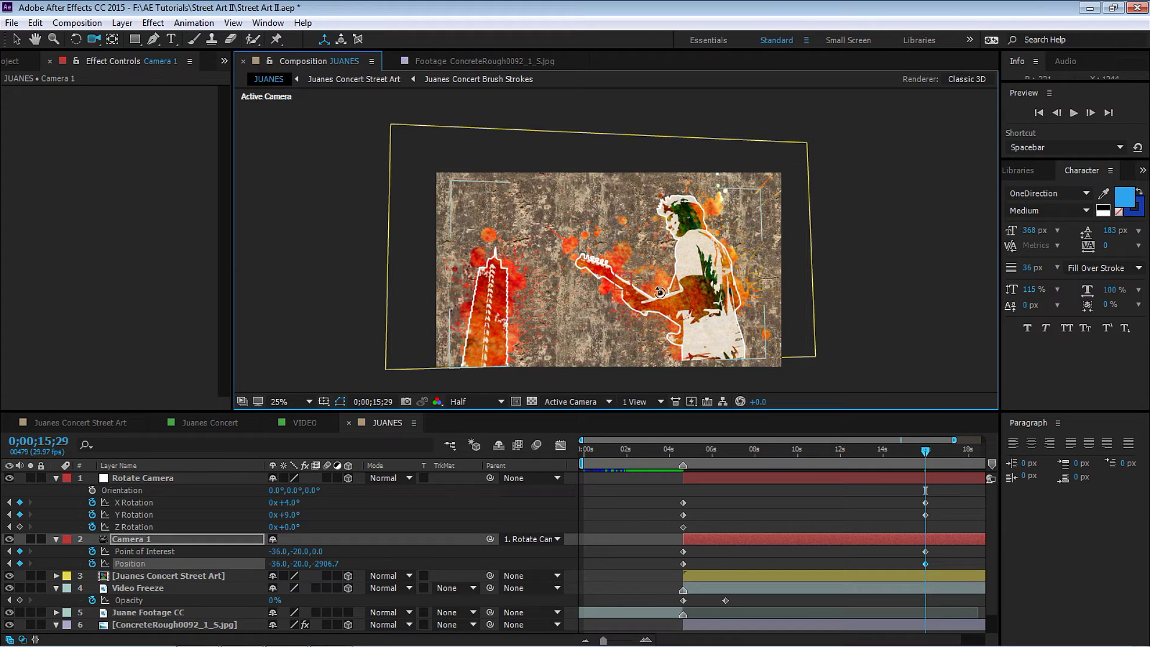
key(c)
drag(659, 291, 736, 442)
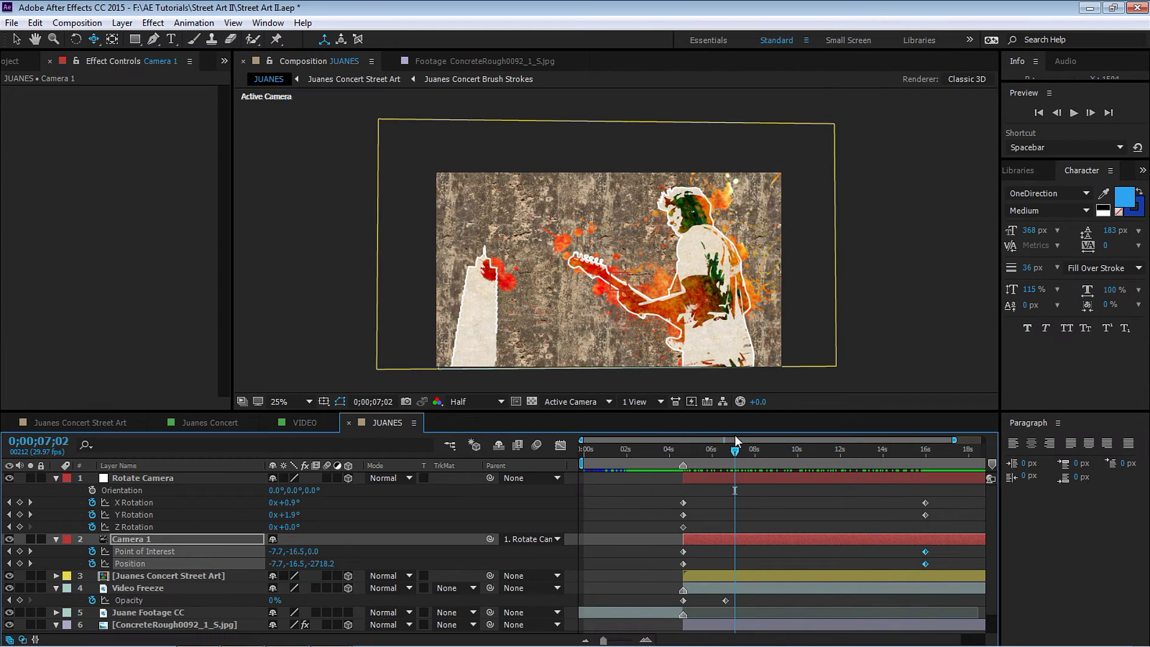
click(122, 23)
Step: Create a new Point-type light named 'Point Light' at 100% intensity
mouse_move(128, 43)
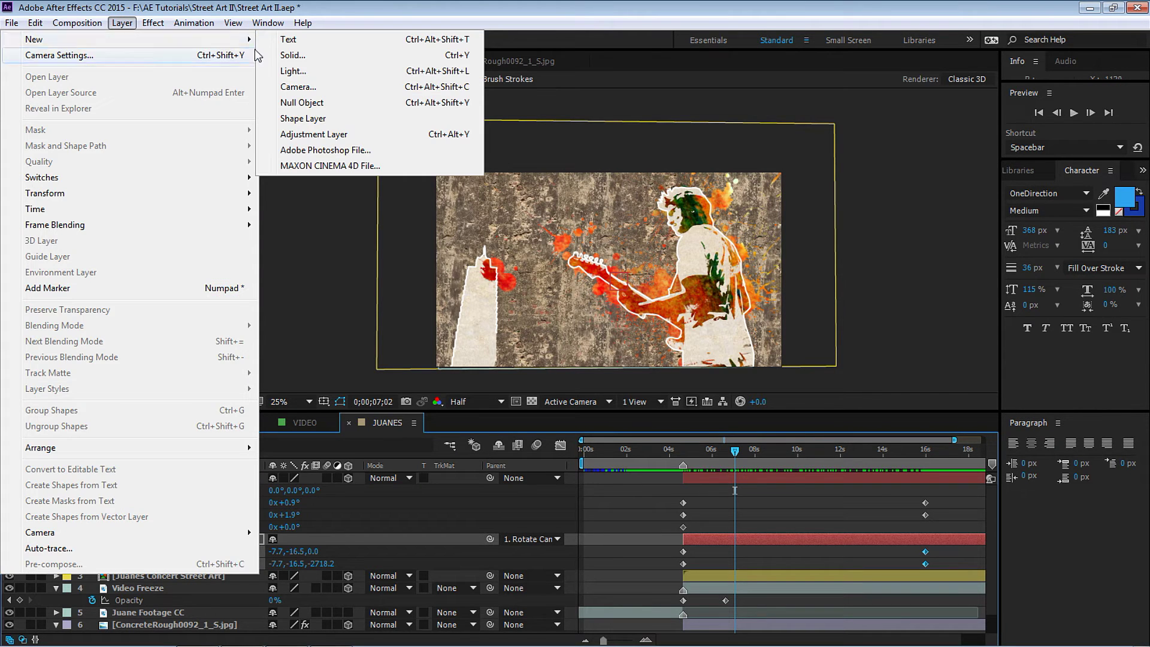
click(291, 67)
text(Po)
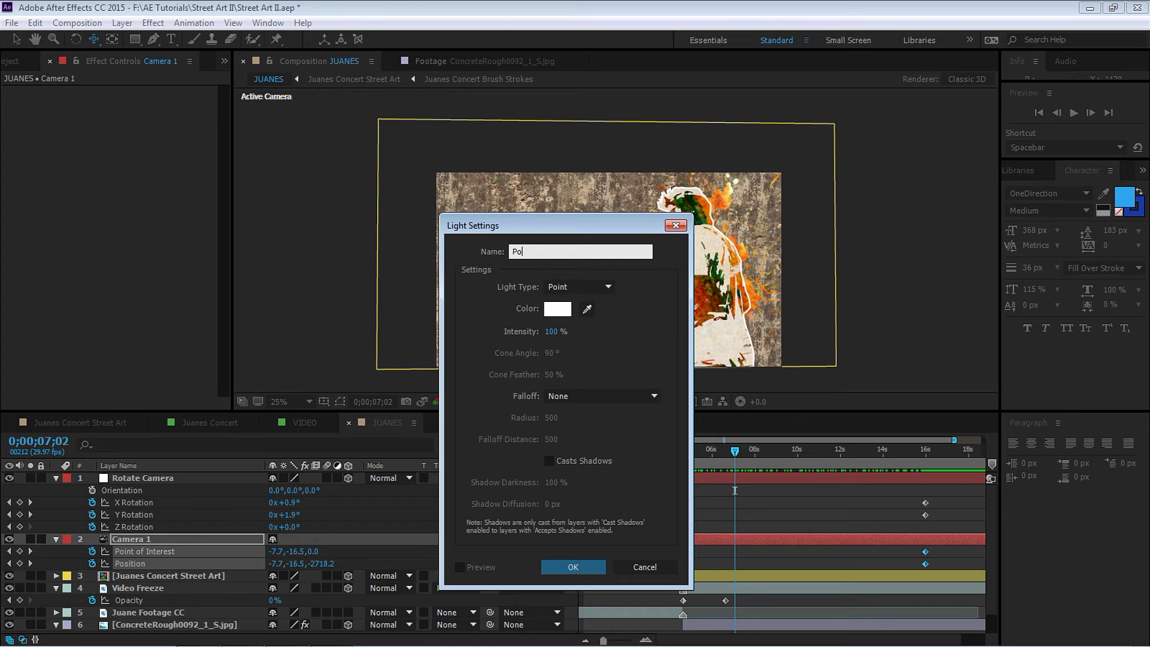
text(int Light)
click(580, 291)
click(578, 332)
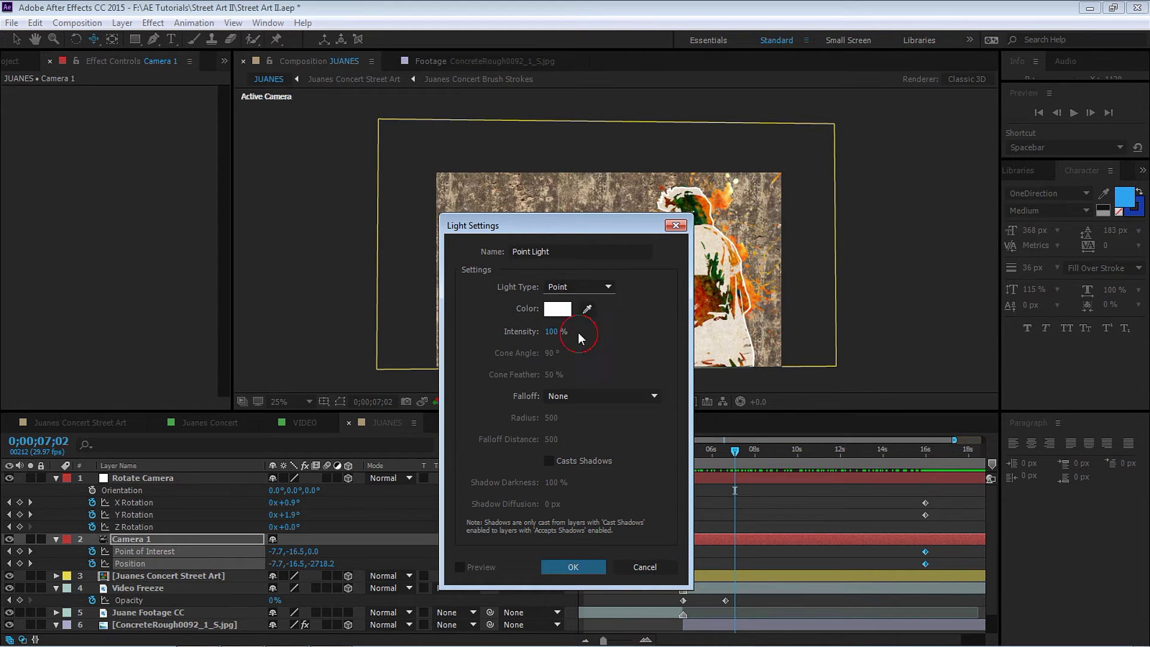
click(551, 331)
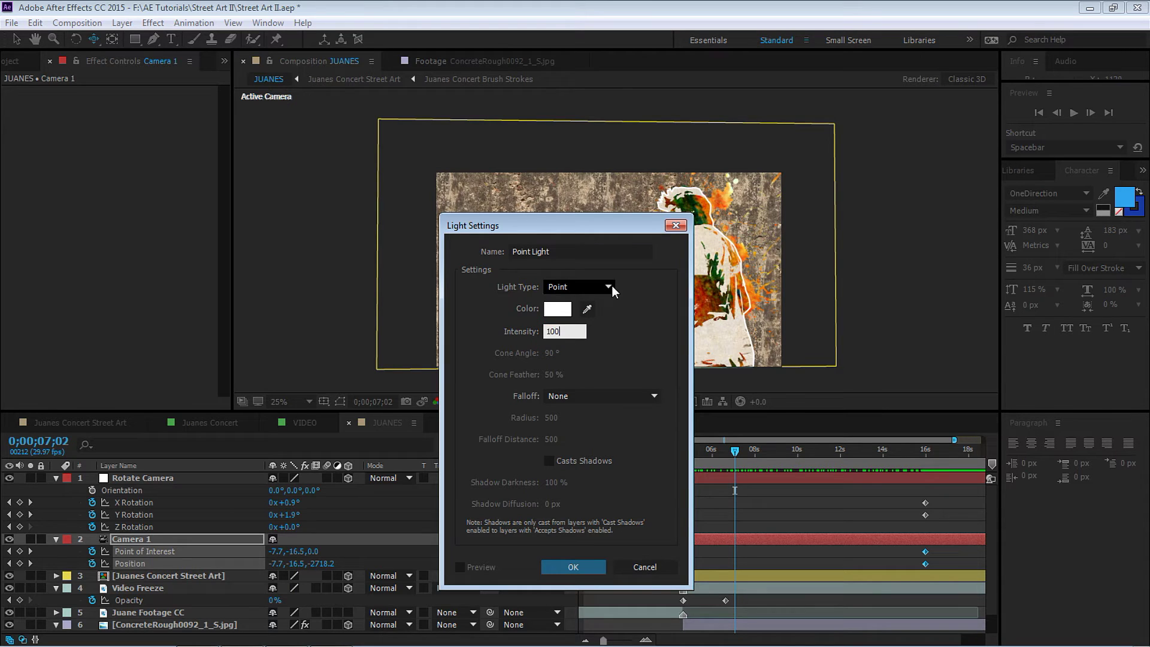
click(572, 566)
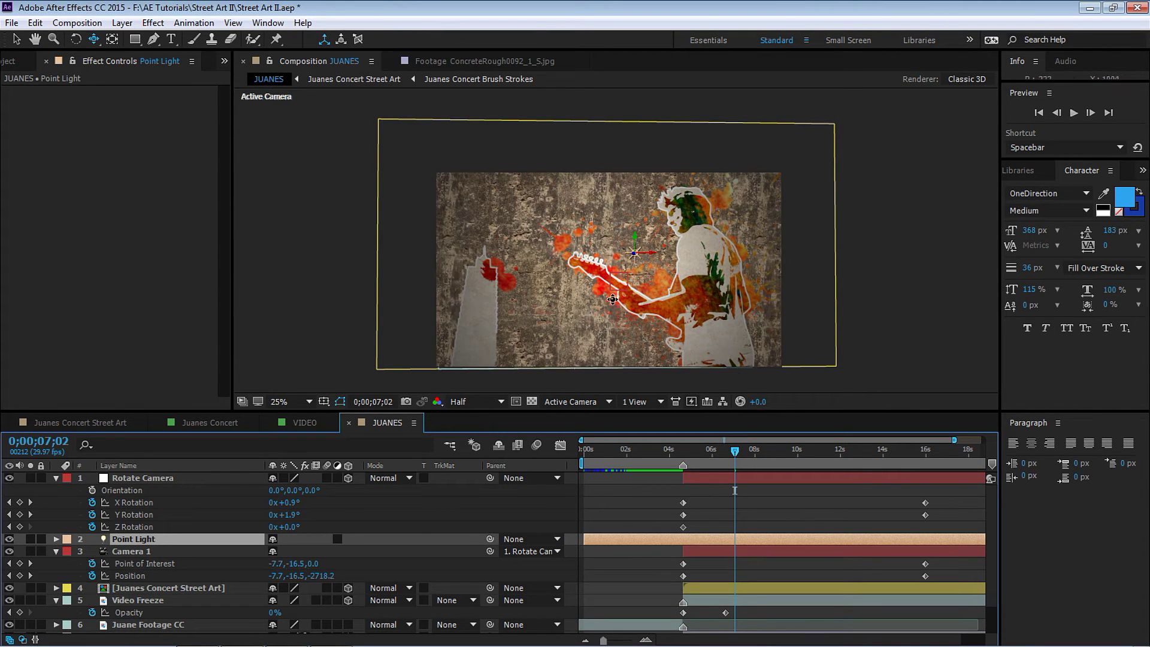
Step: Show 4 Views with the viewer maximised and frame the light and wall in the Right view
click(589, 402)
click(639, 402)
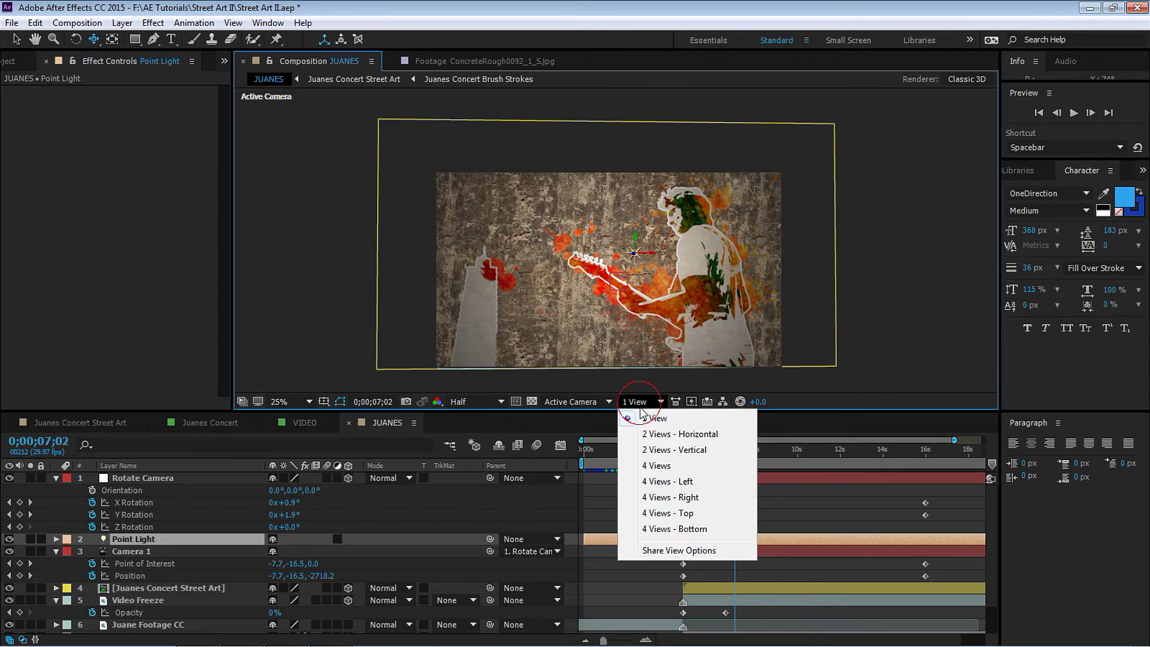
click(665, 482)
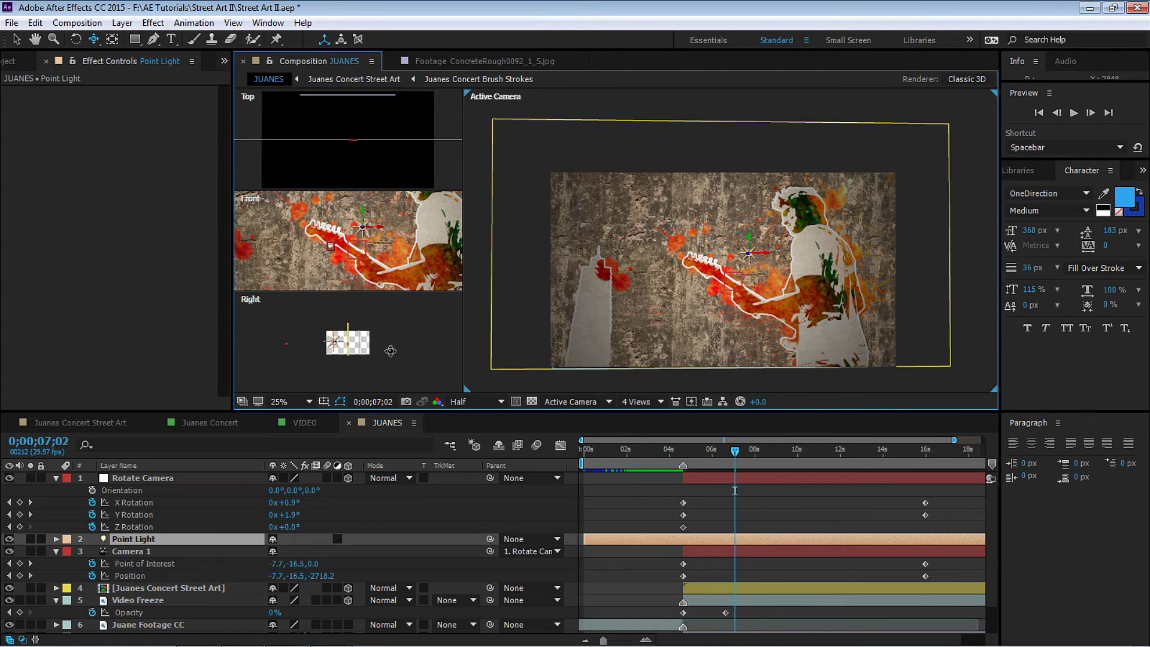
key(grave)
click(236, 549)
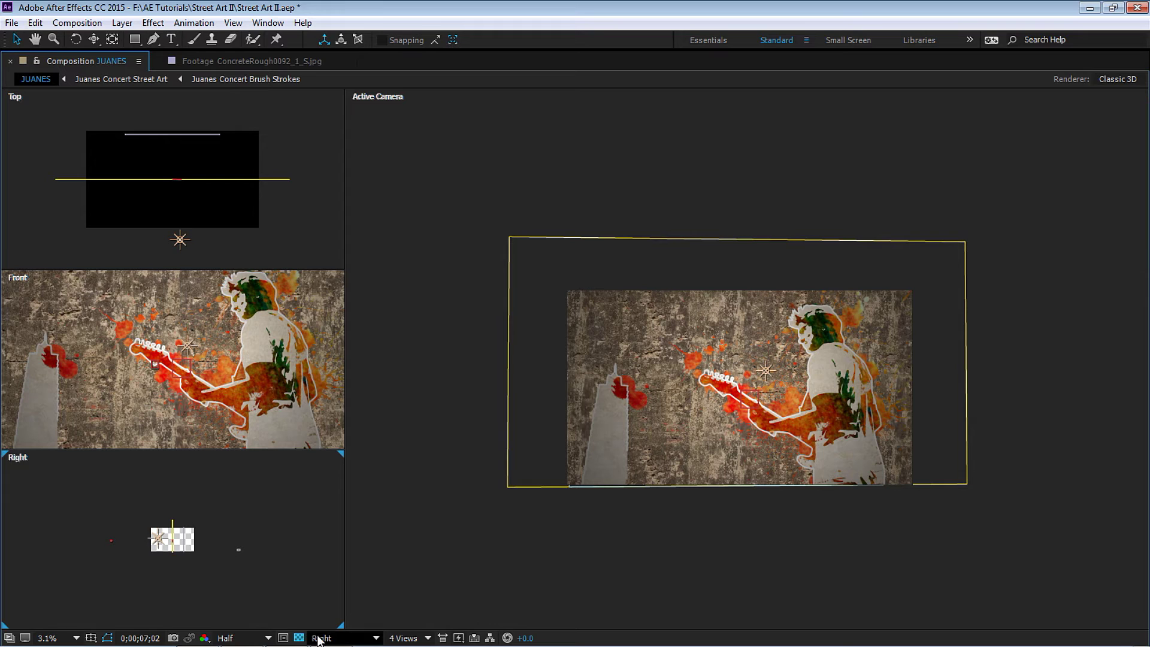
key(period)
key(period)
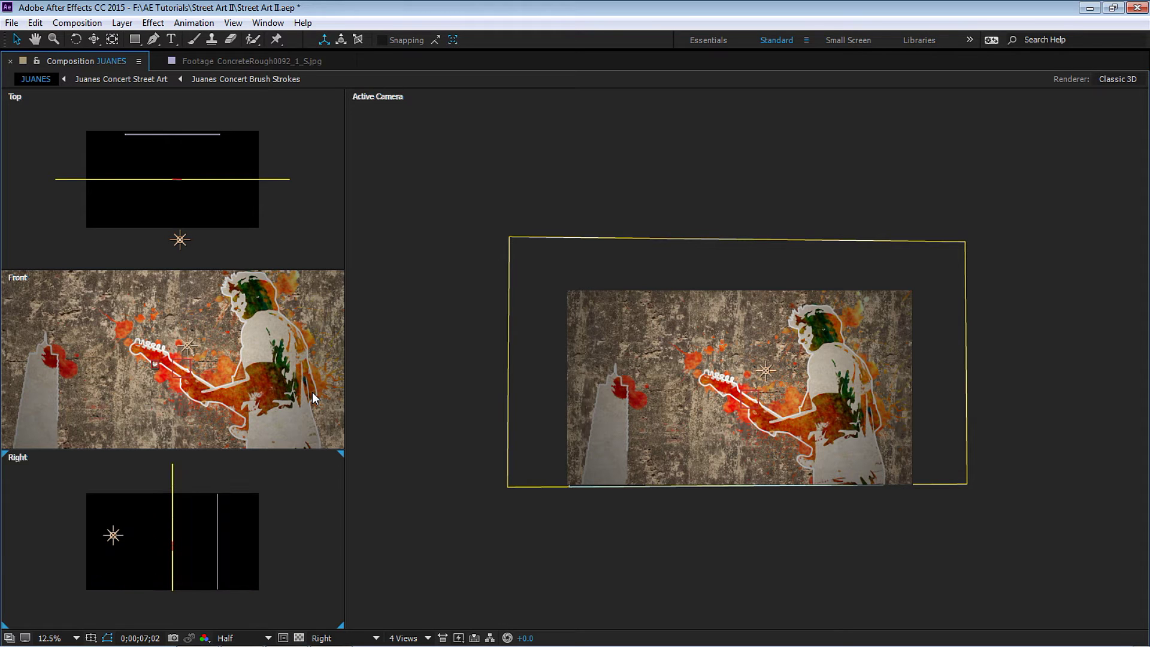
drag(173, 507, 254, 519)
Step: Drag the light forward in front of the wall, then return to a single Active Camera view
key(v)
drag(203, 550, 140, 518)
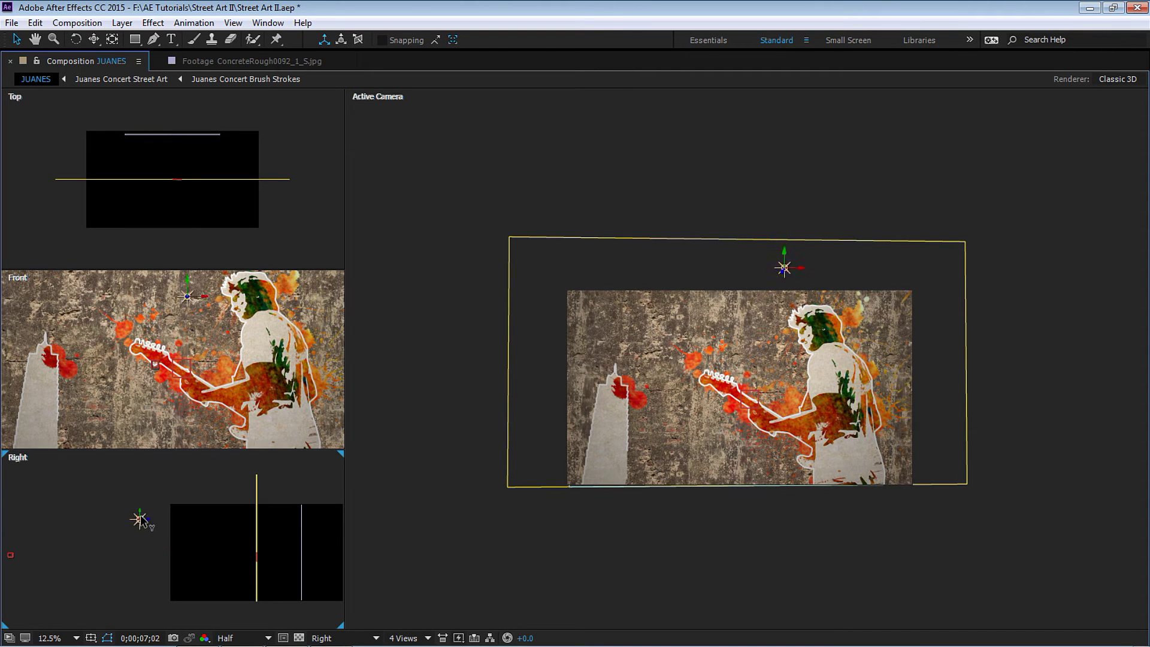
key(grave)
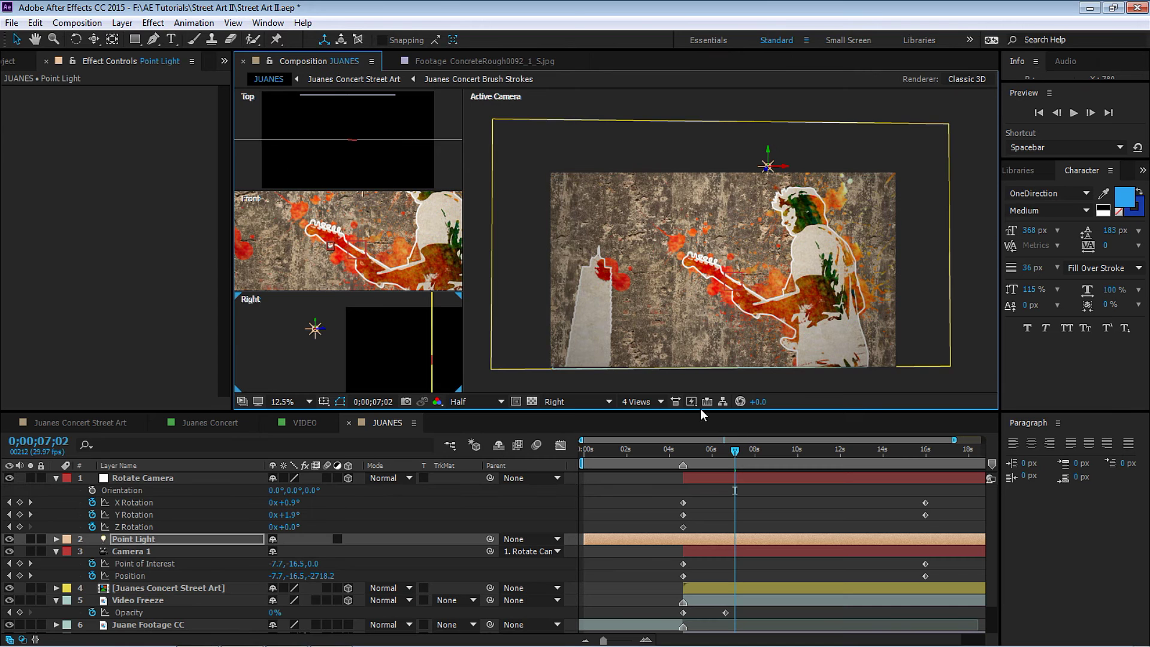
click(636, 402)
click(638, 418)
drag(705, 446, 802, 450)
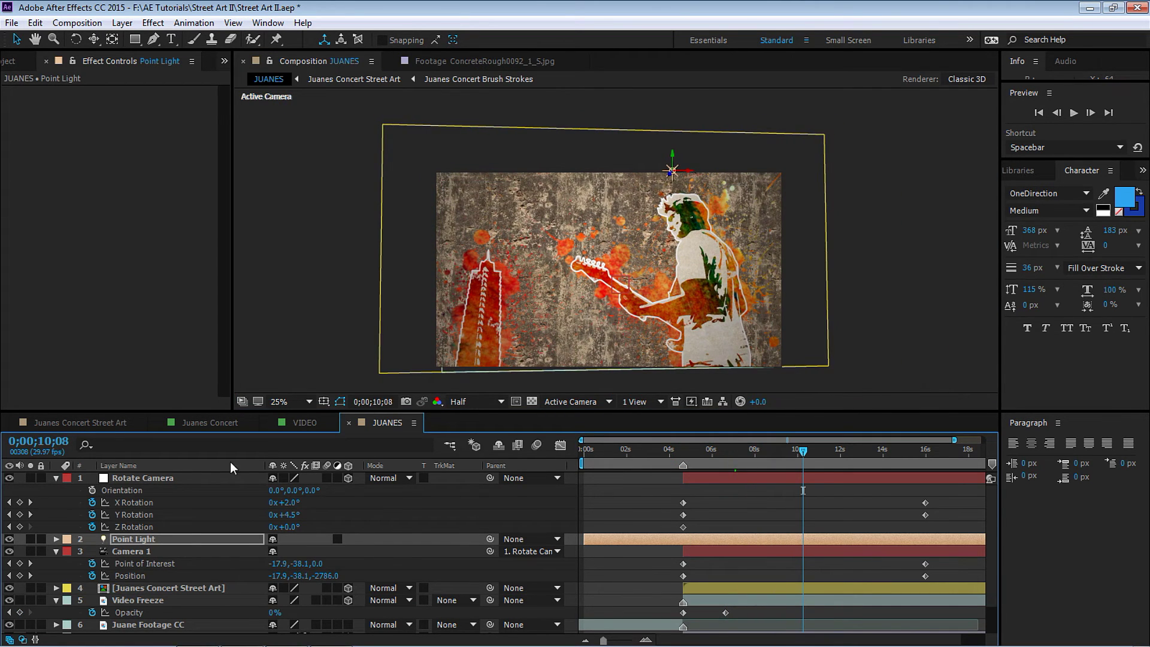
Step: Turn on Casts Shadows in the Point Light's light options
click(128, 537)
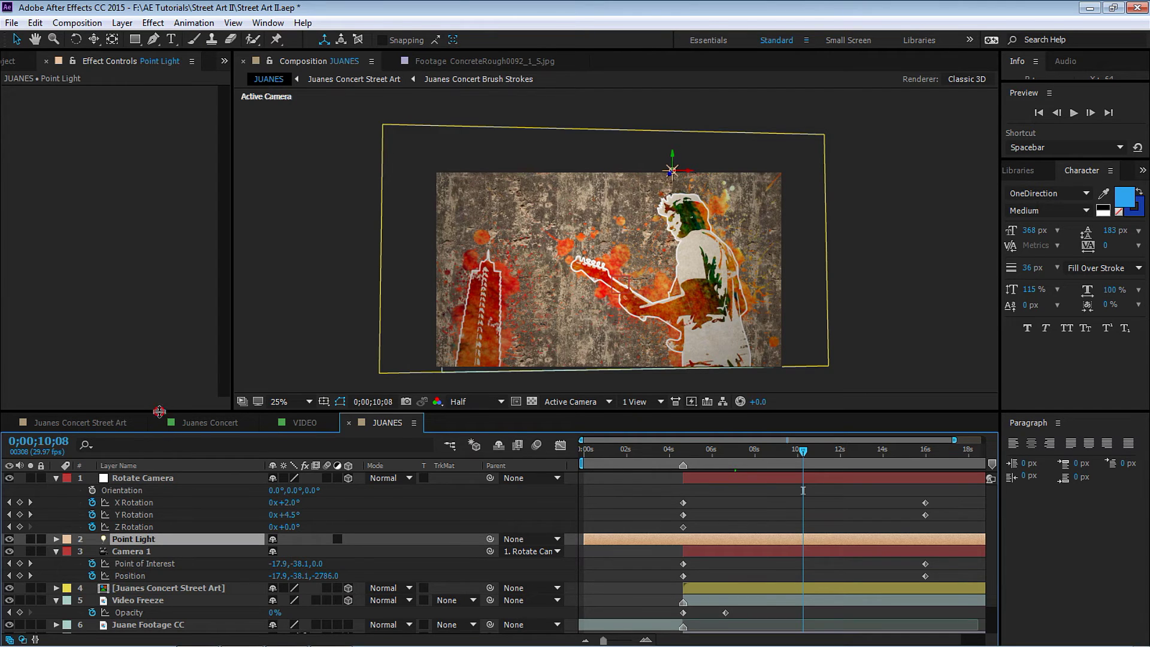
drag(160, 413, 160, 352)
key(a)
key(a)
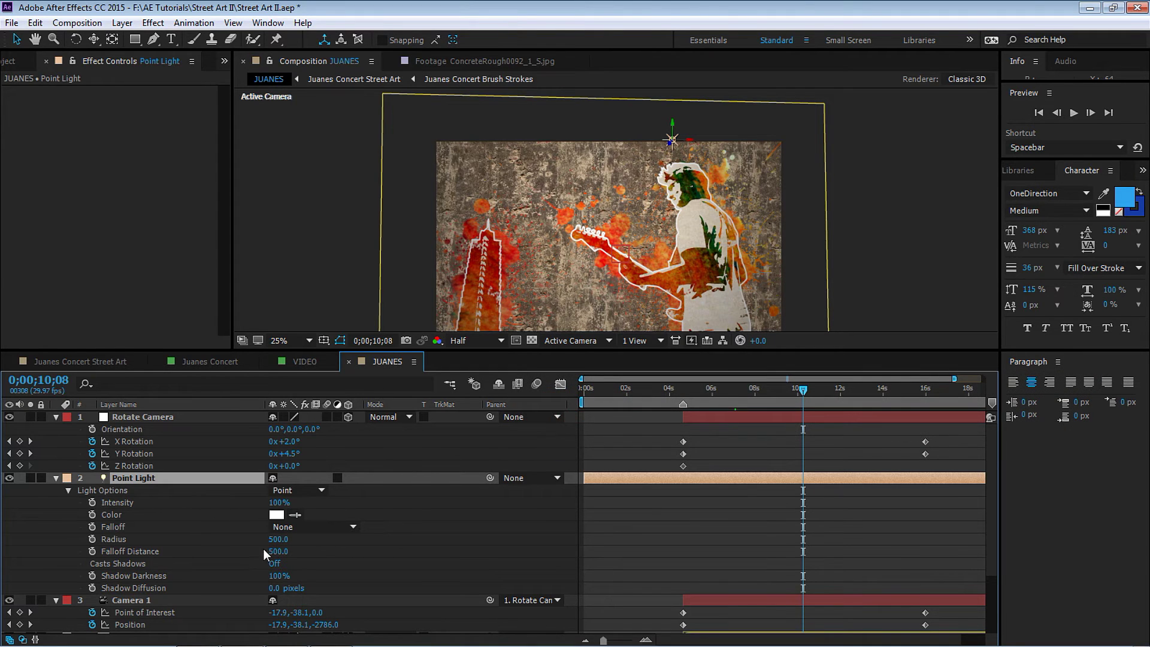
click(143, 564)
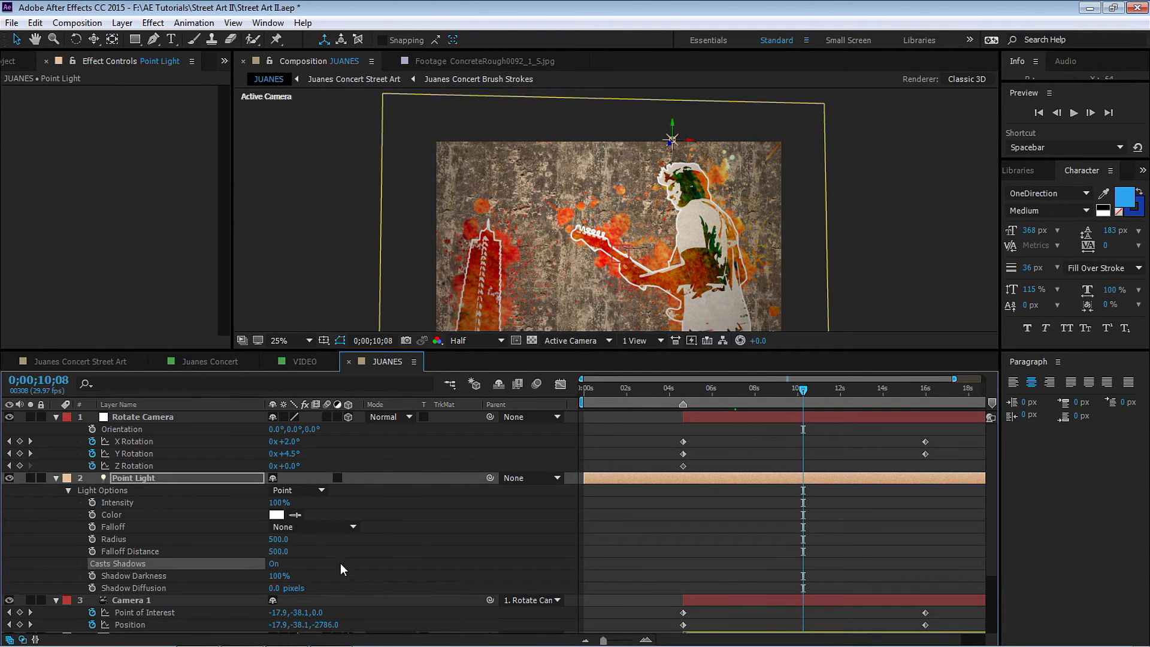
click(56, 477)
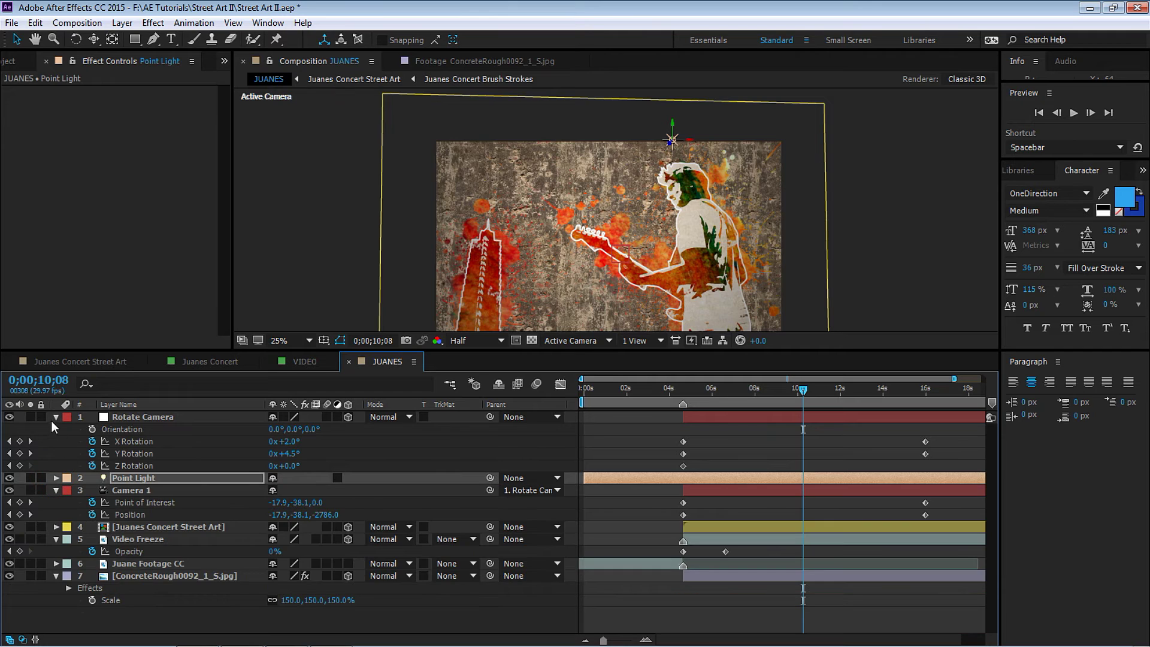
click(54, 418)
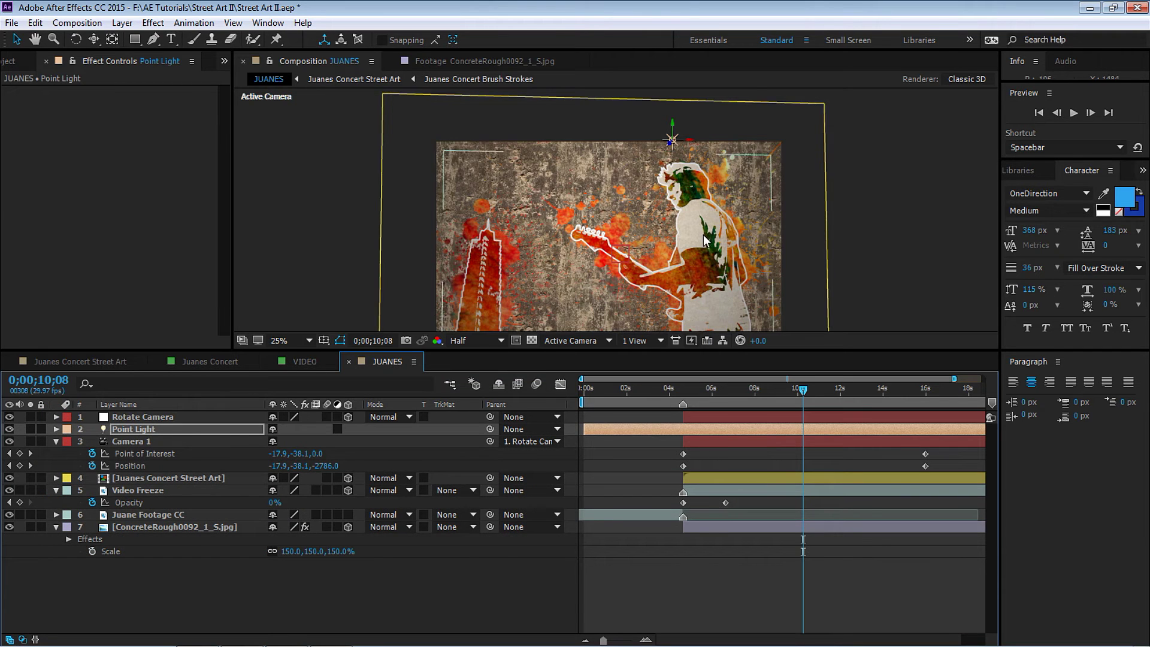
Step: Set the Juanes Concert Street Art layer's material option Casts Shadows to On
click(216, 478)
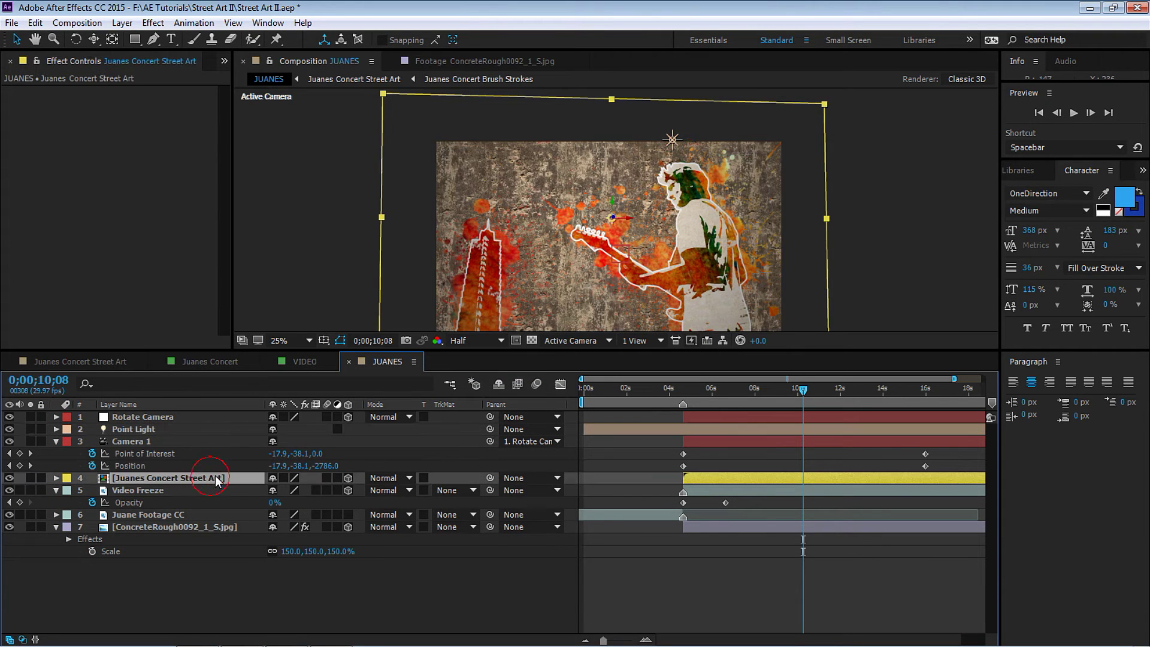
key(a)
key(a)
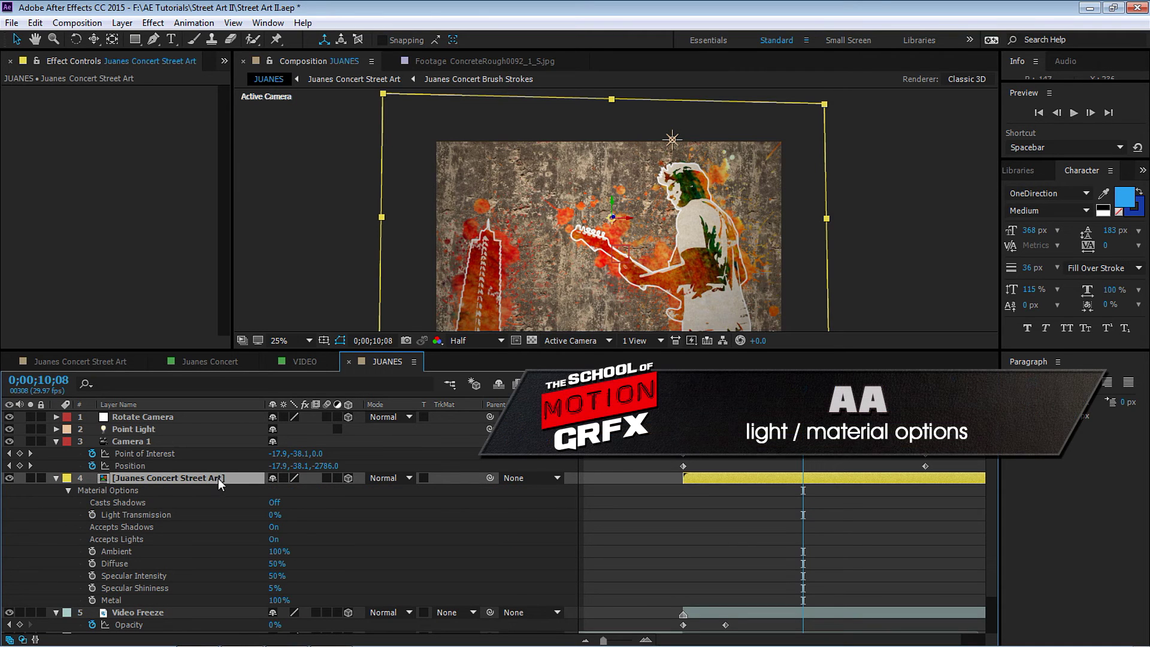
click(130, 504)
click(273, 503)
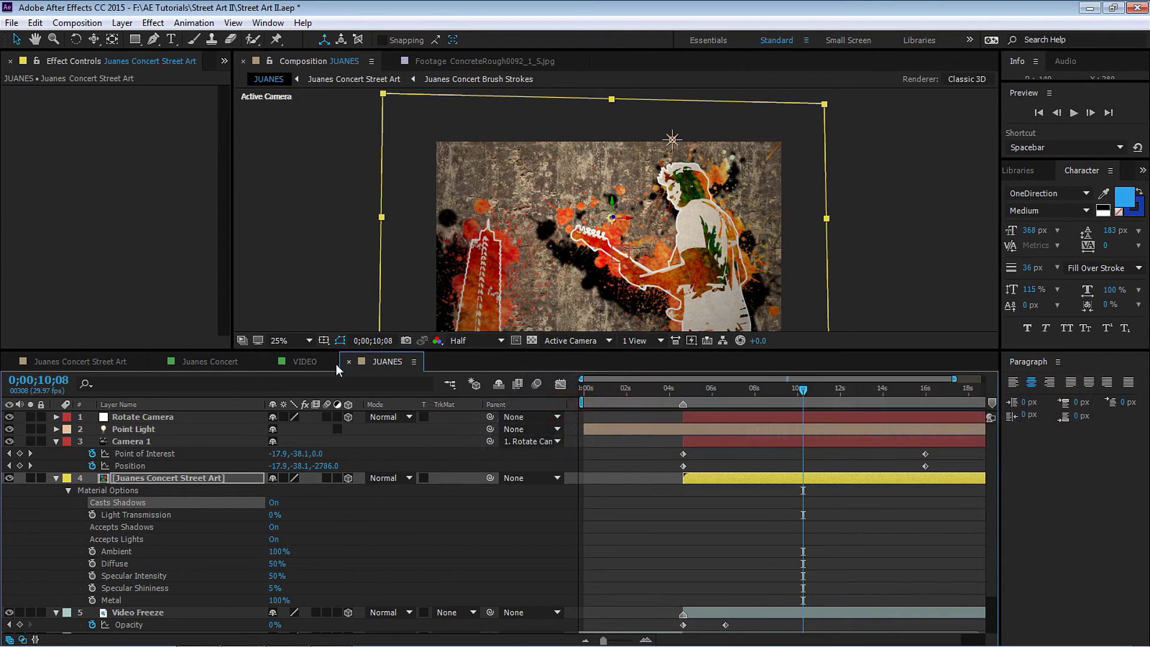
click(56, 477)
Step: Set the Point Light's Shadow Darkness to 40% and Shadow Diffusion to 25 pixels
click(134, 428)
key(a)
key(a)
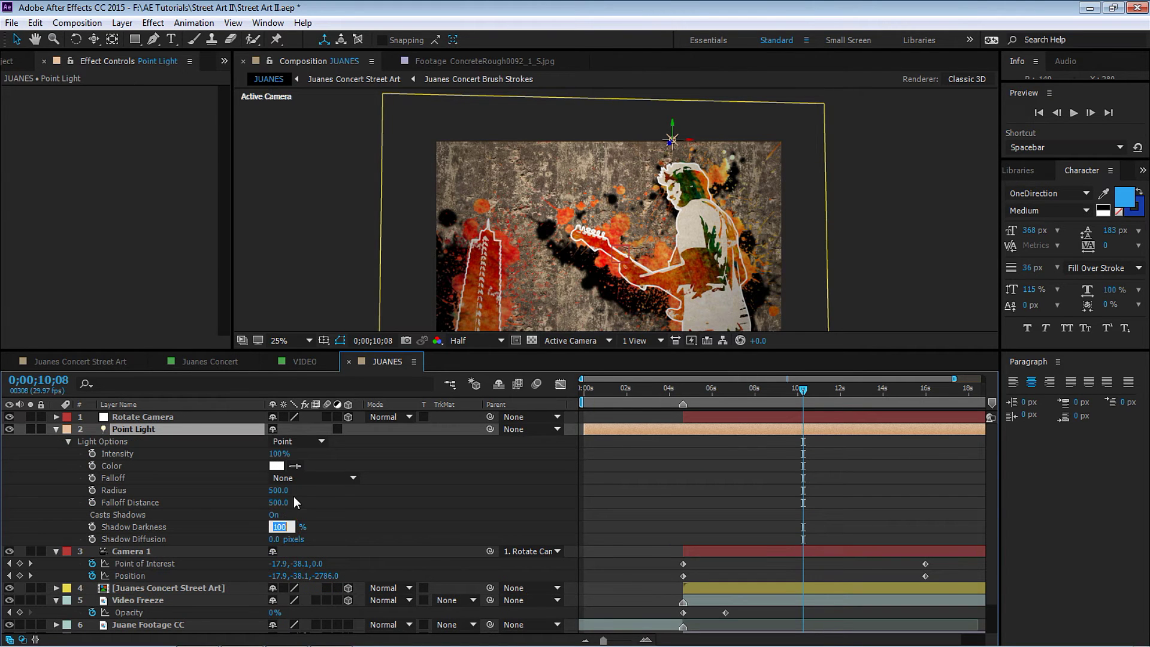
text(35)
key(Return)
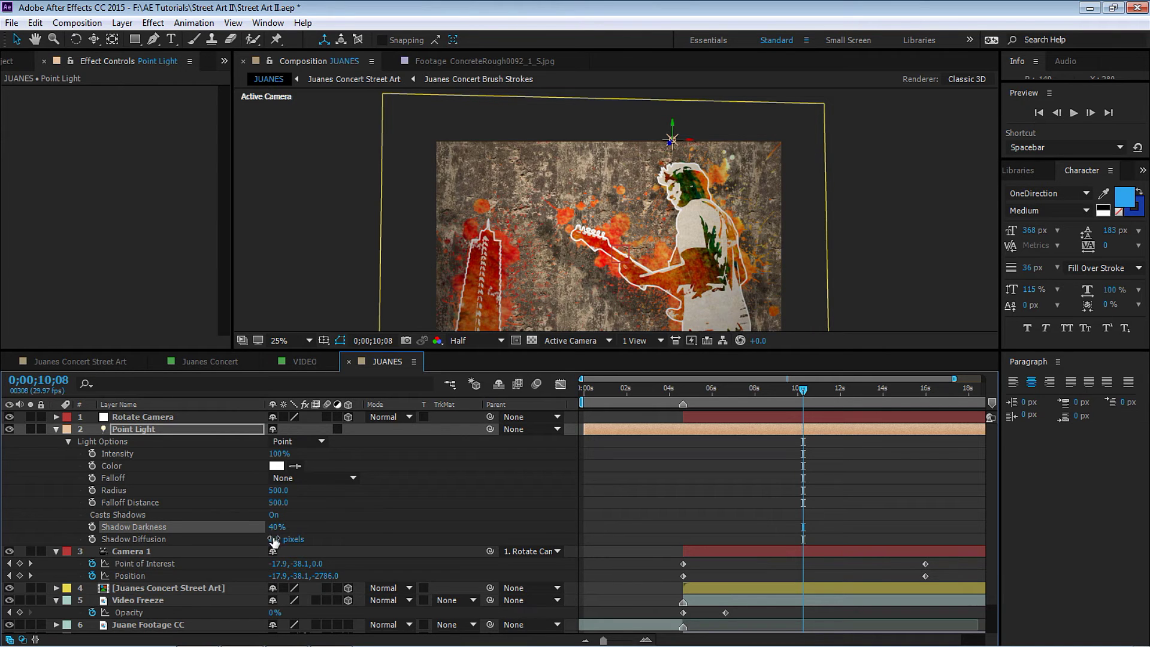
key(Tab)
text(25)
key(Return)
Step: Collapse the light, scrub to check the wall lighting, and enlarge the Composition panel
click(56, 428)
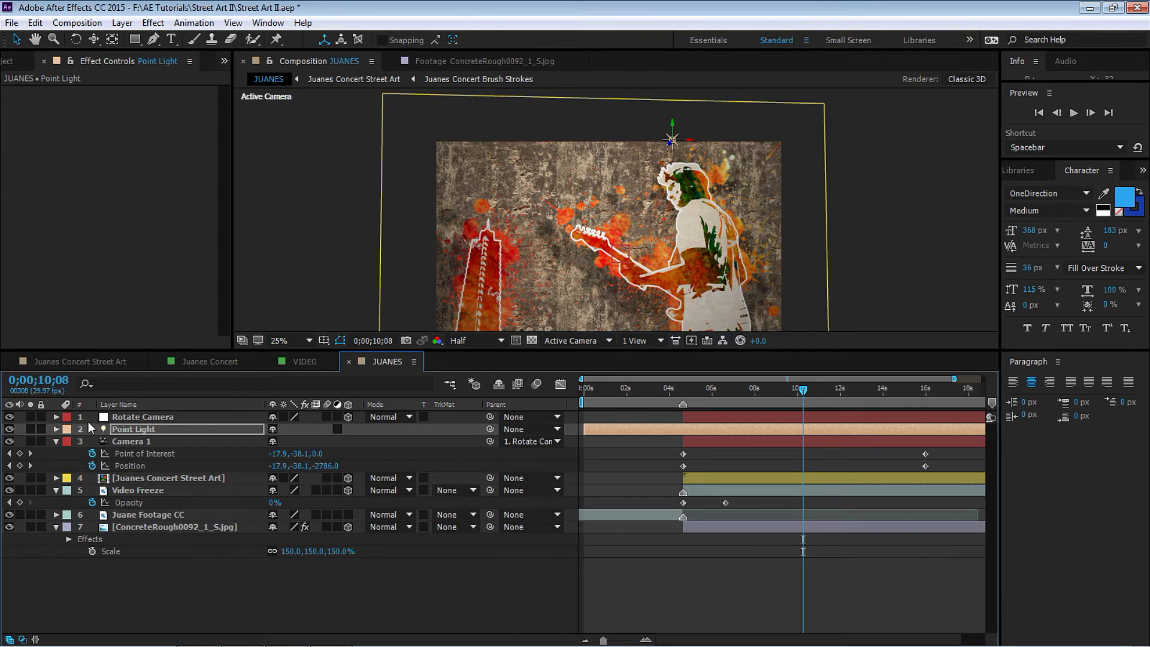
drag(681, 393, 824, 400)
key(F2)
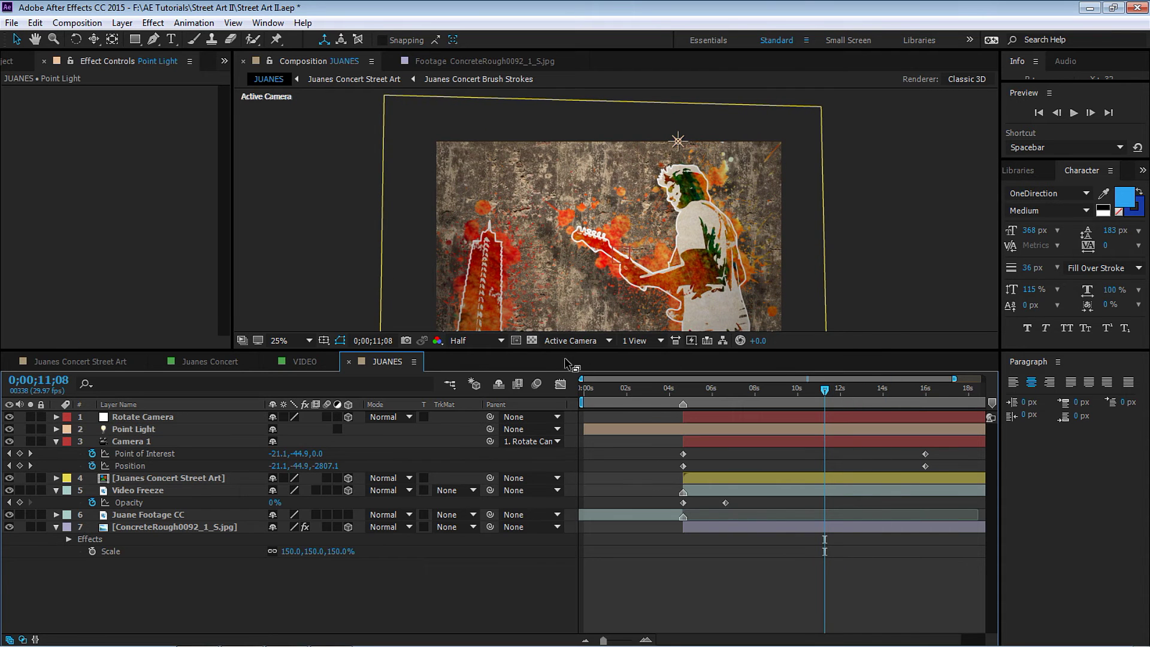
drag(557, 350, 563, 418)
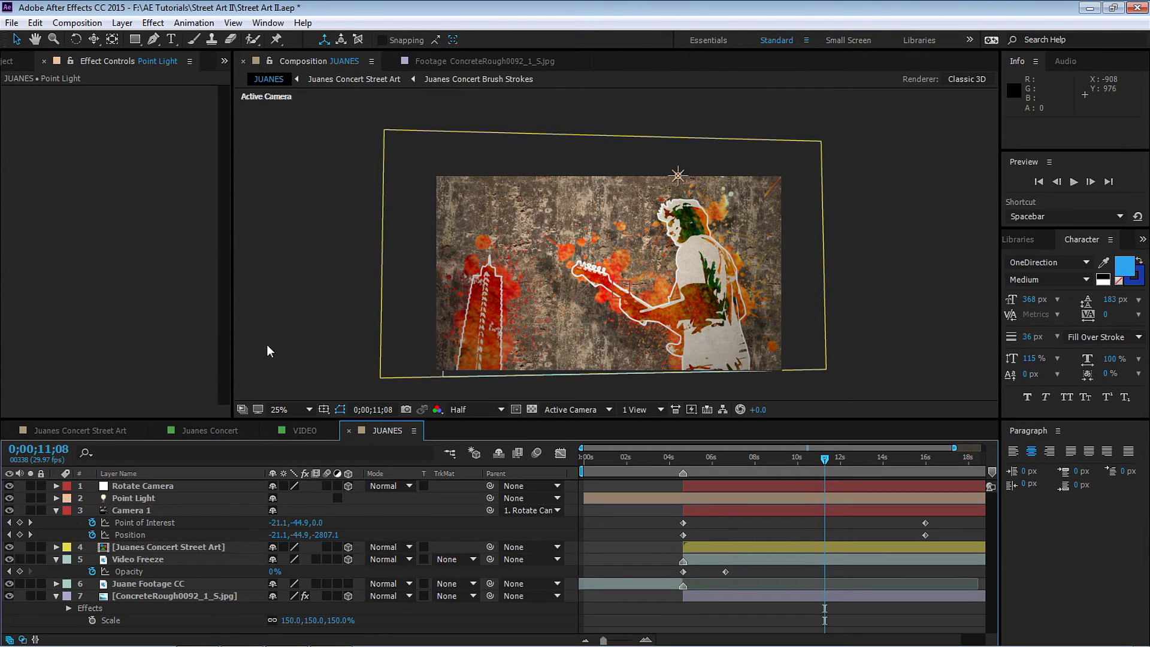
Step: Create a new 1920×1080 composition named TEXT
click(224, 60)
click(253, 75)
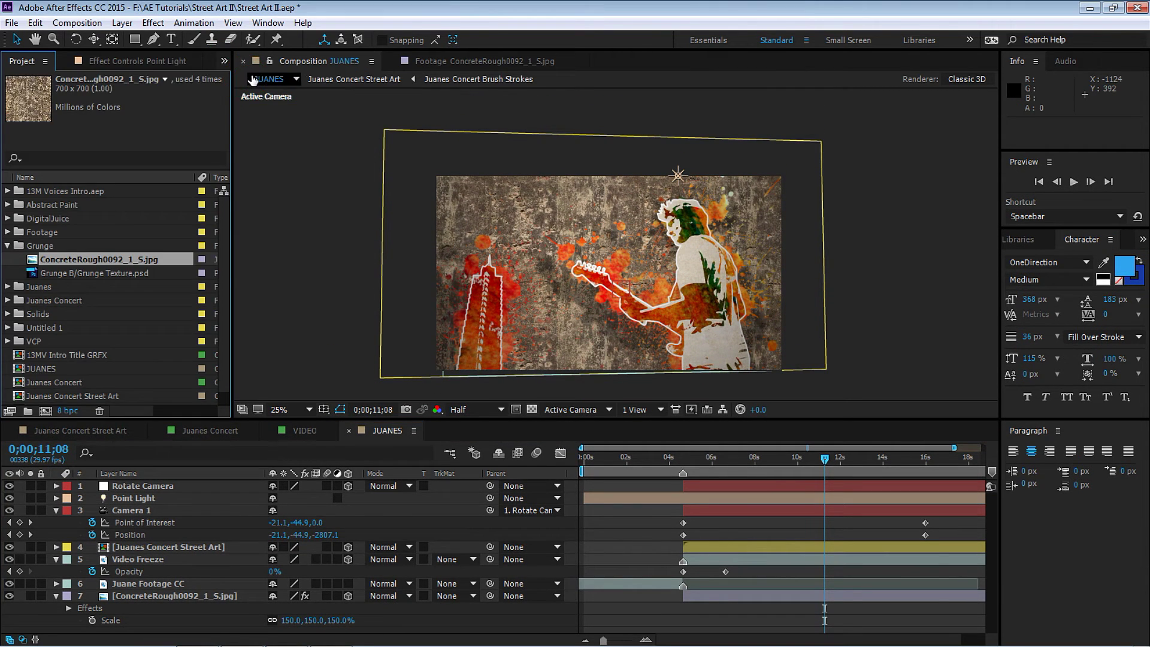
click(45, 411)
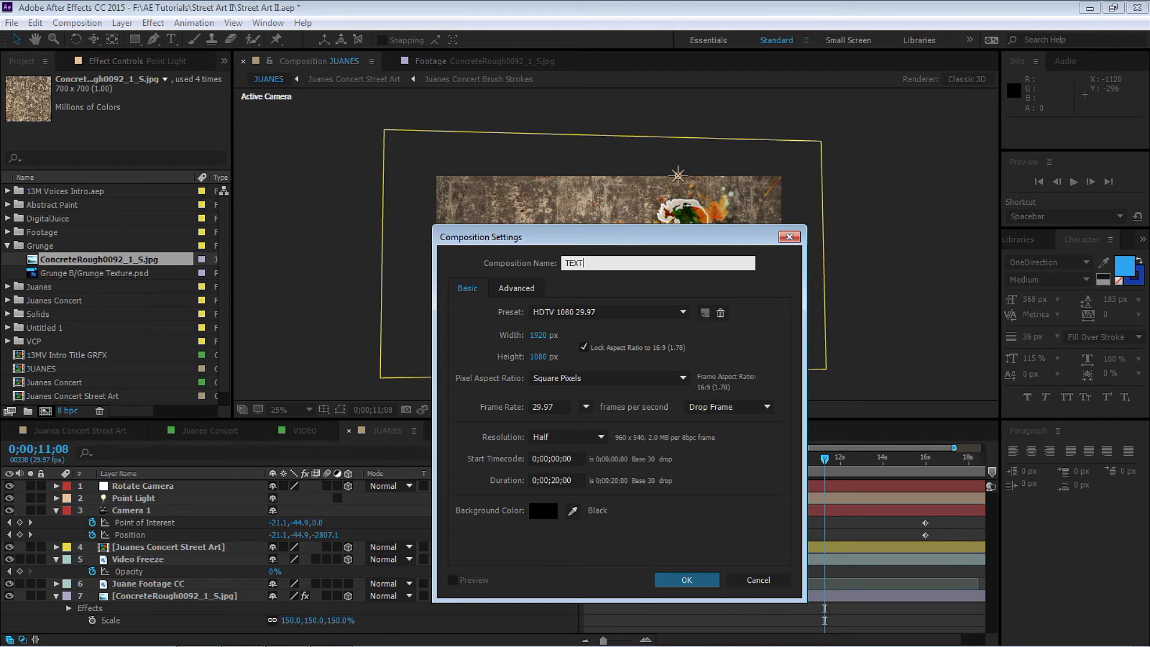
Step: Add a blue JUANES text layer and centre it in the frame
click(686, 582)
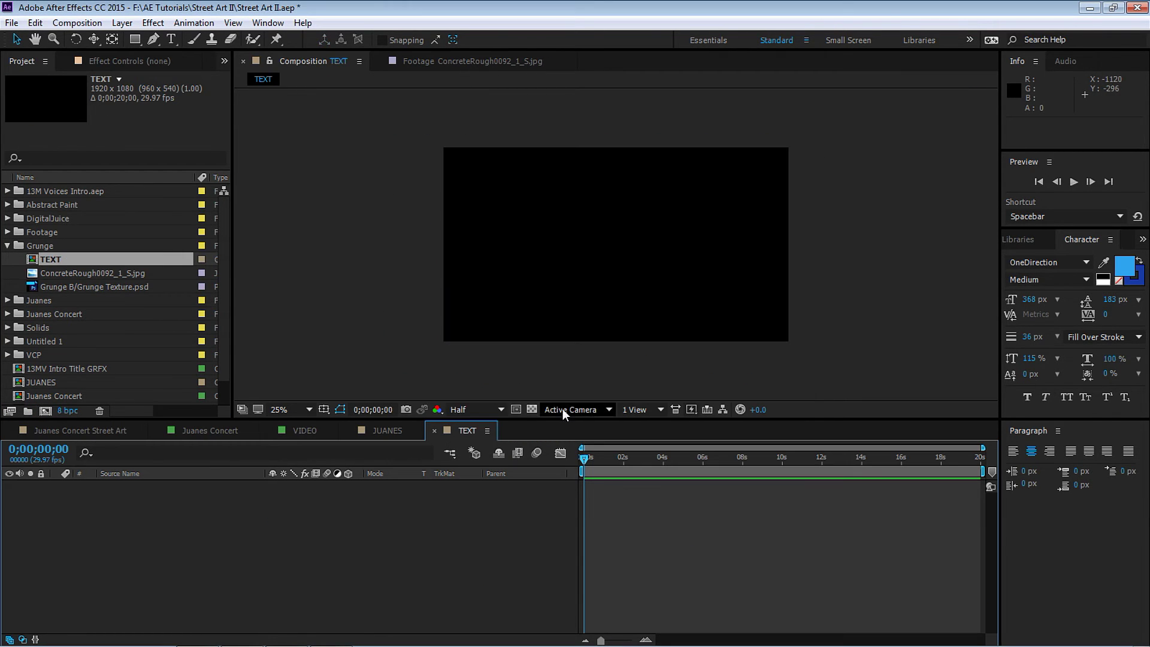
click(171, 39)
click(588, 251)
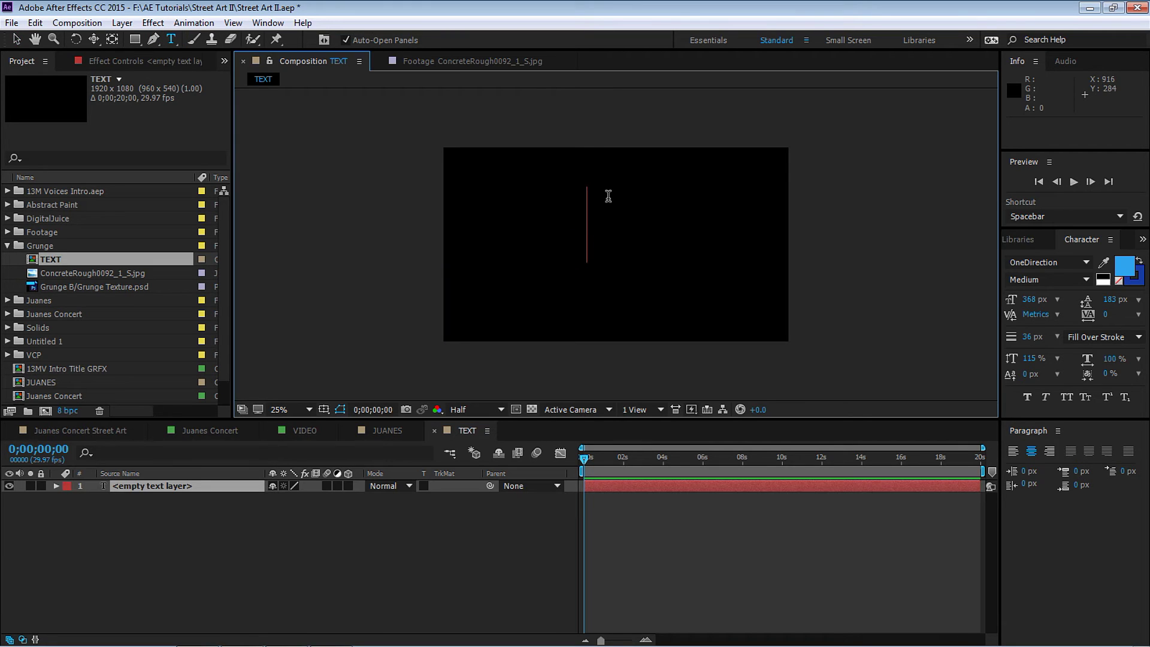
text(JUANES)
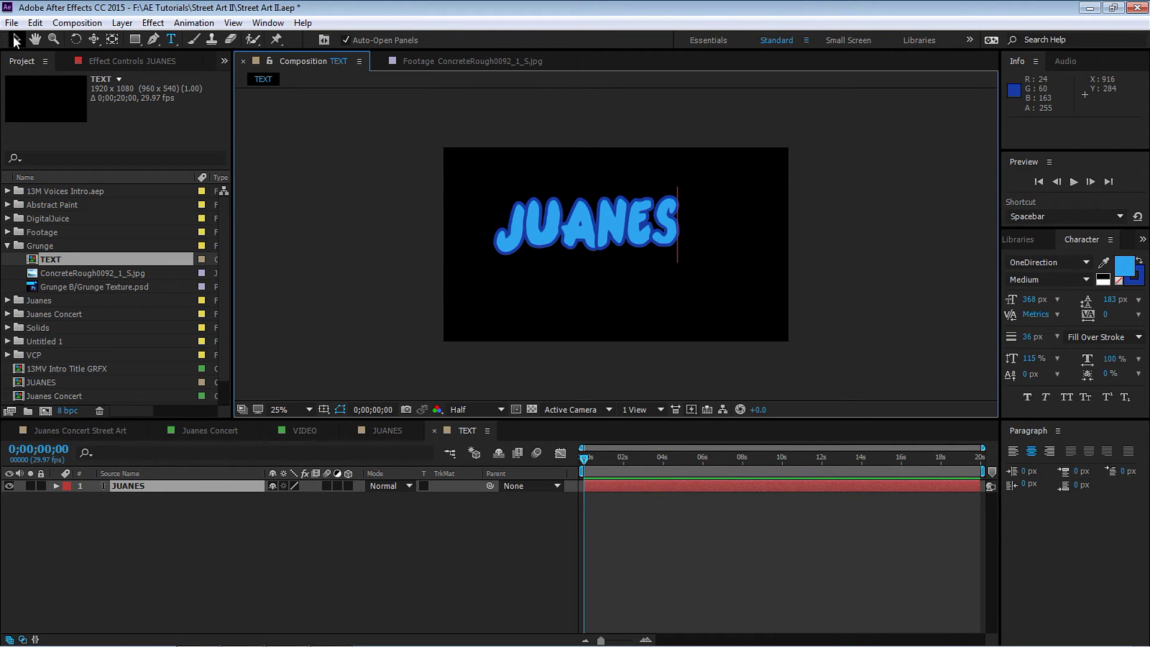
click(17, 39)
mouse_move(650, 222)
mouse_down()
mouse_move(667, 237)
mouse_move(649, 226)
mouse_up()
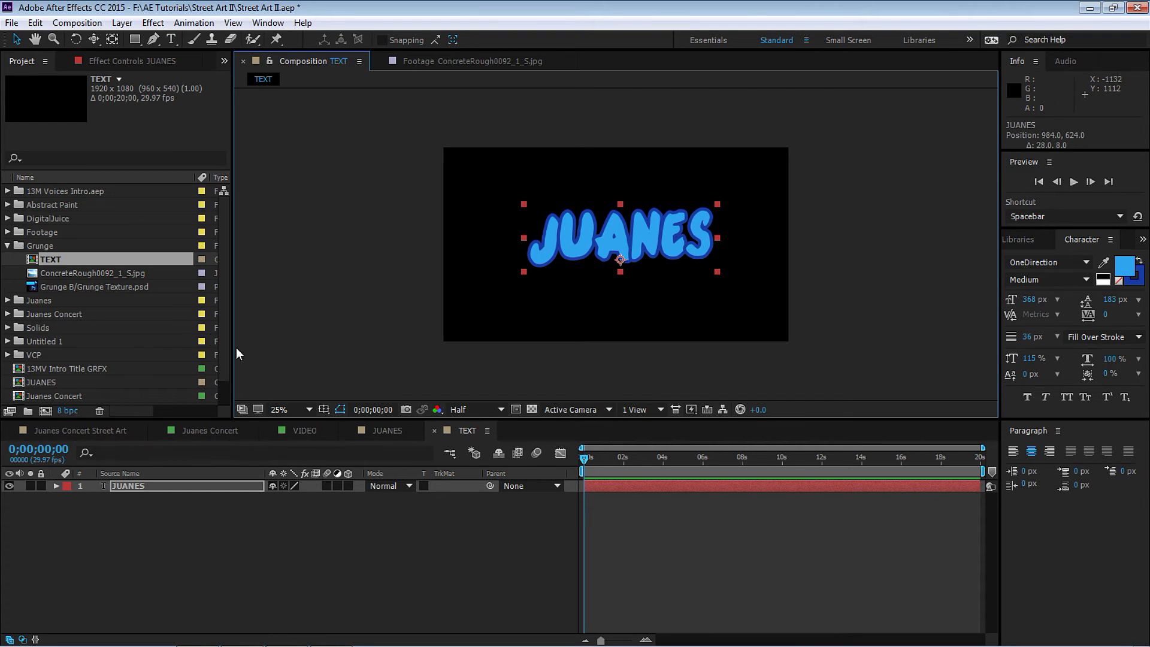
drag(219, 291, 214, 346)
Step: Place Reveal_02.mov from the VCP folder above JUANES, solo it, and scrub to 1;25 over the transparency grid
click(7, 327)
drag(78, 300, 180, 487)
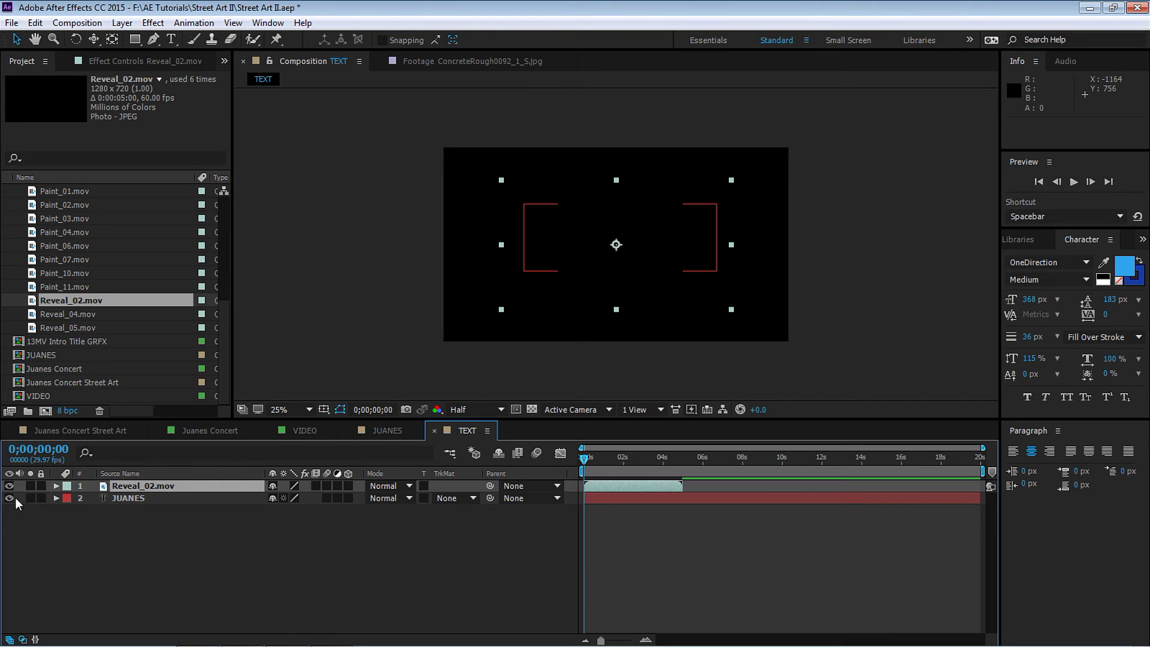
click(30, 486)
click(531, 409)
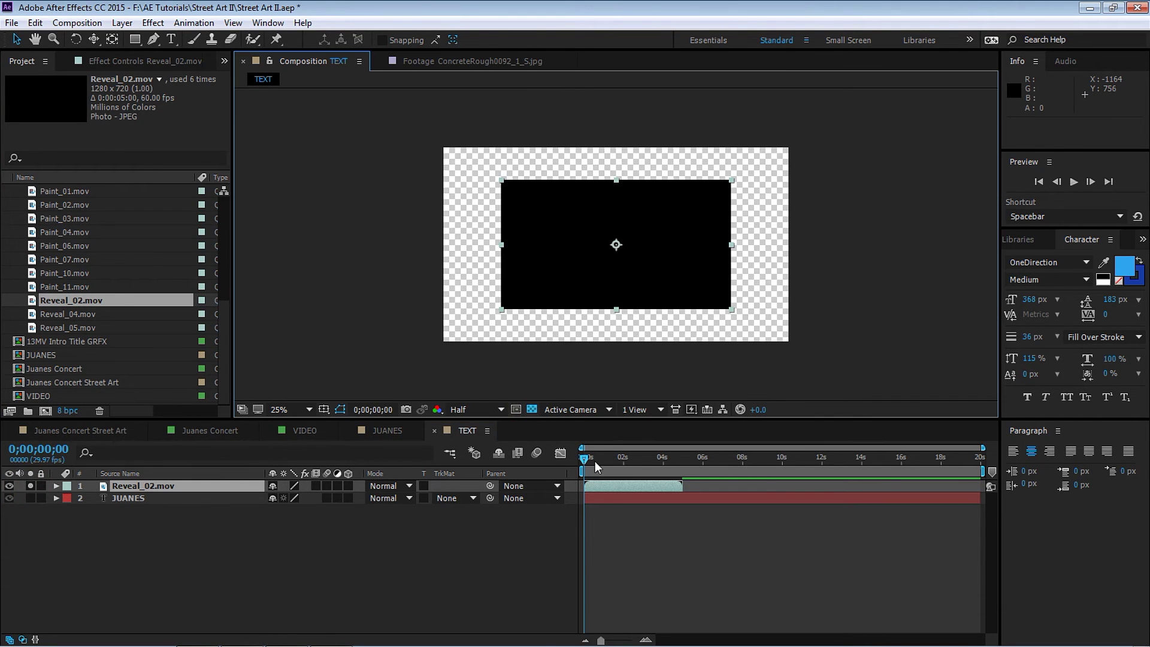
mouse_move(583, 459)
mouse_down()
mouse_move(657, 464)
mouse_move(600, 462)
mouse_up()
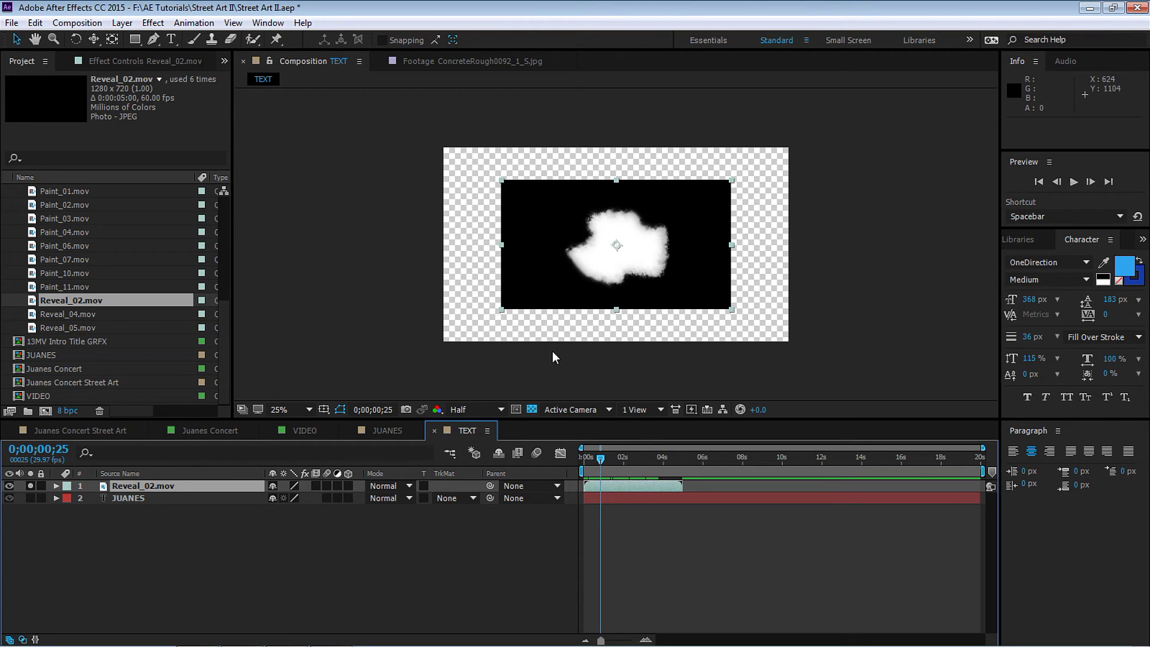
mouse_move(609, 460)
mouse_down()
mouse_move(589, 461)
mouse_move(620, 461)
mouse_up()
Step: Set JUANES's track matte to Luma Matte 'Reveal_02.mov' and preview the text reveal
click(531, 410)
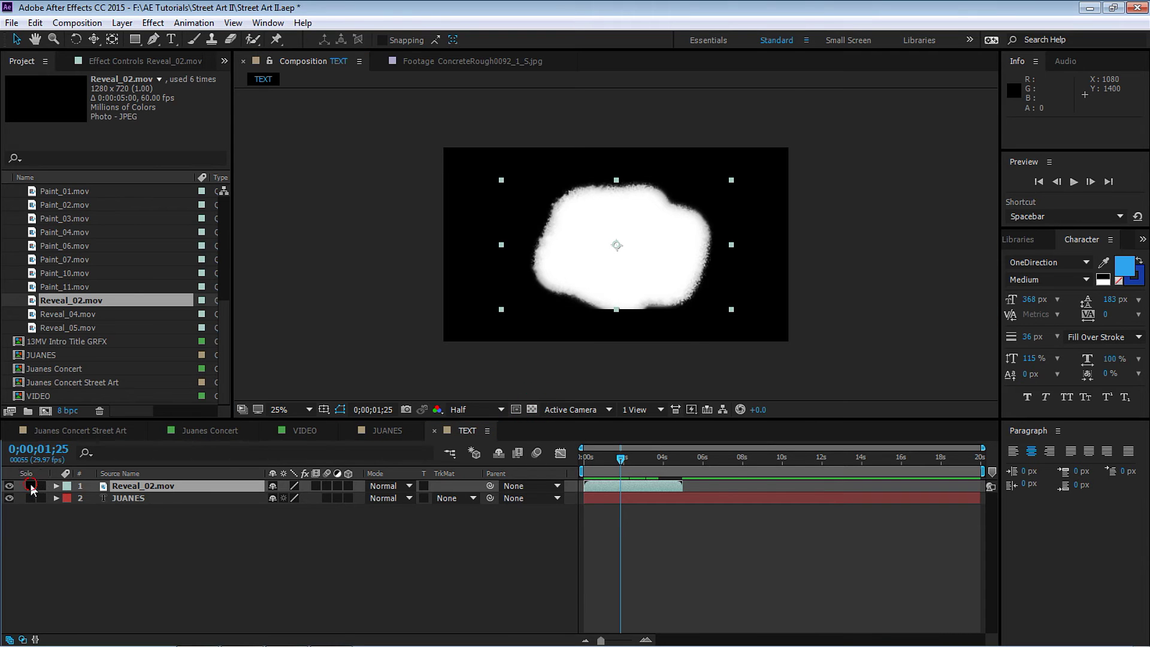
click(127, 498)
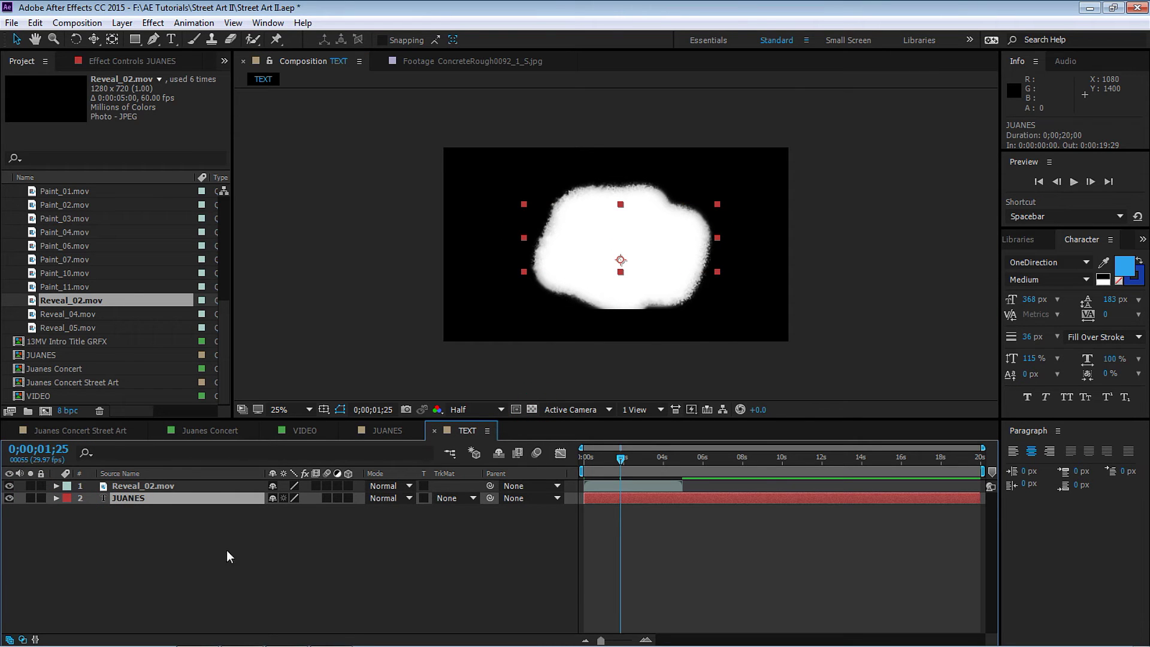
click(24, 638)
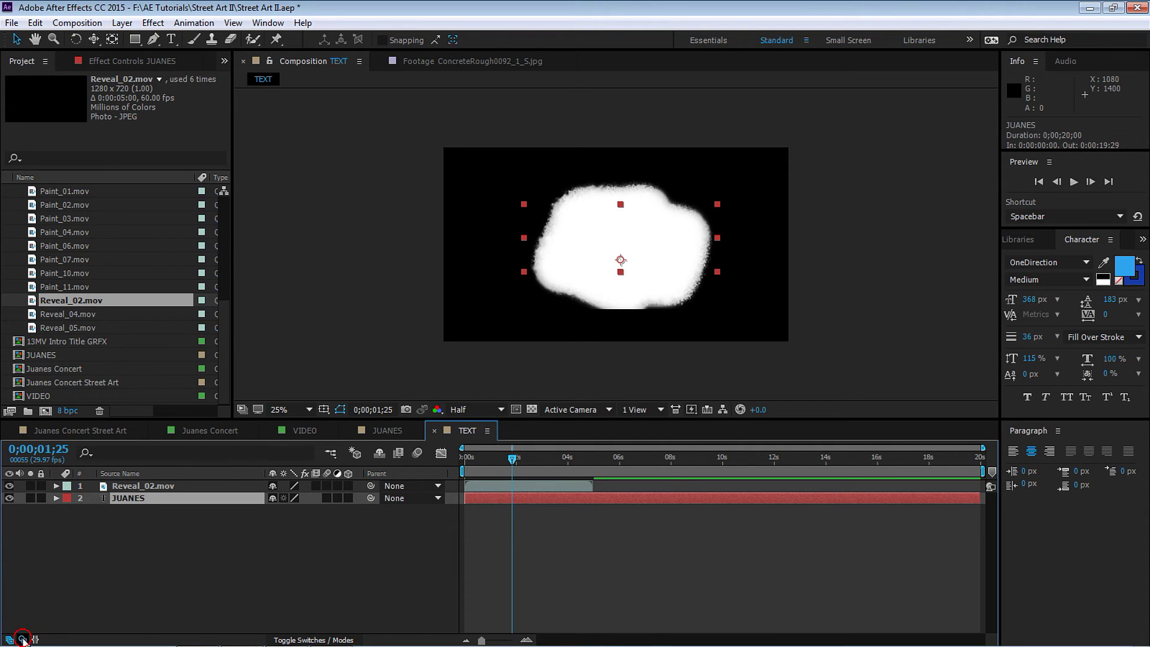
click(22, 639)
click(457, 500)
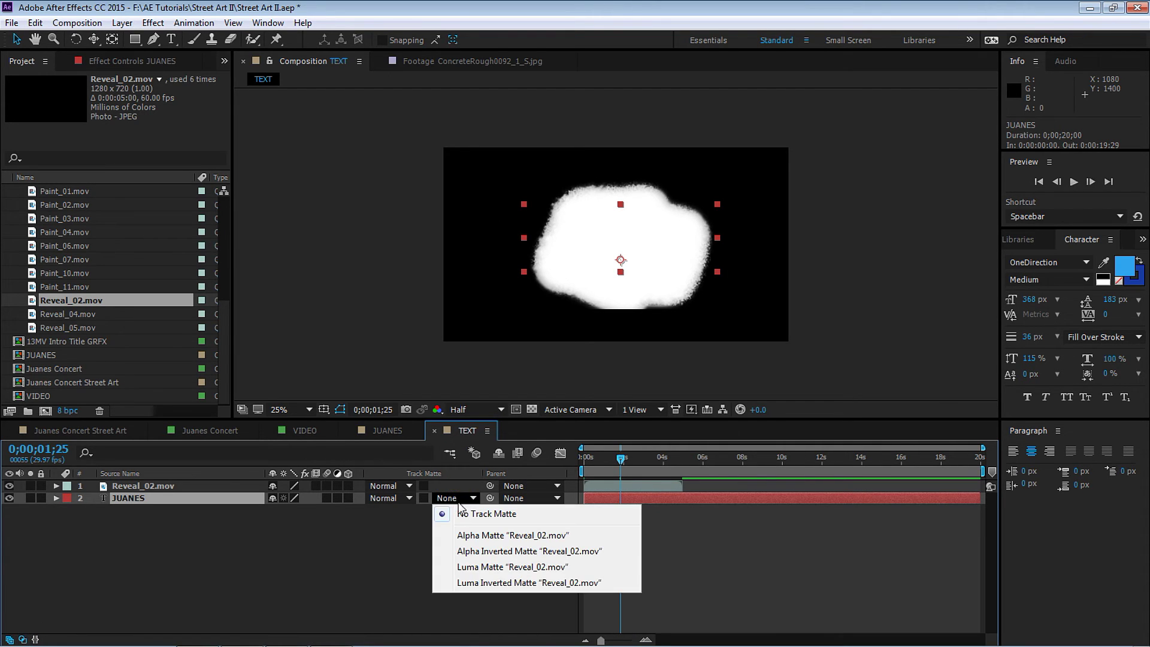
click(486, 568)
drag(621, 468, 674, 475)
click(180, 486)
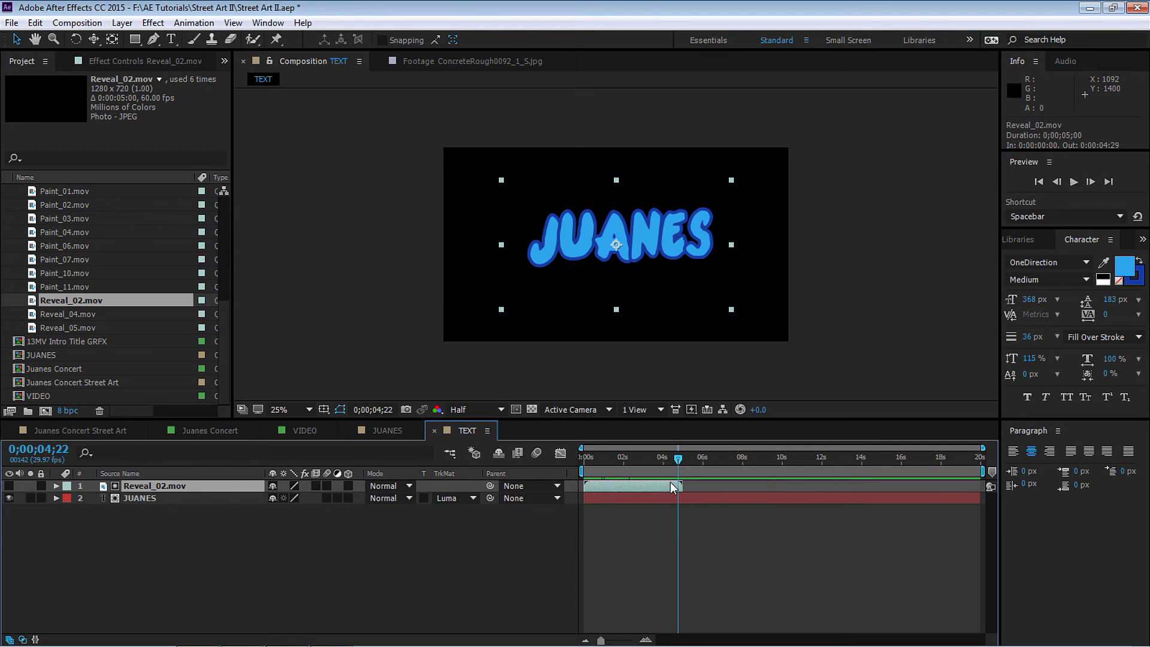
Step: Enable Time Remapping on Reveal_02.mov, extend it to the comp end, preview, and close TEXT
right_click(669, 486)
mouse_move(725, 165)
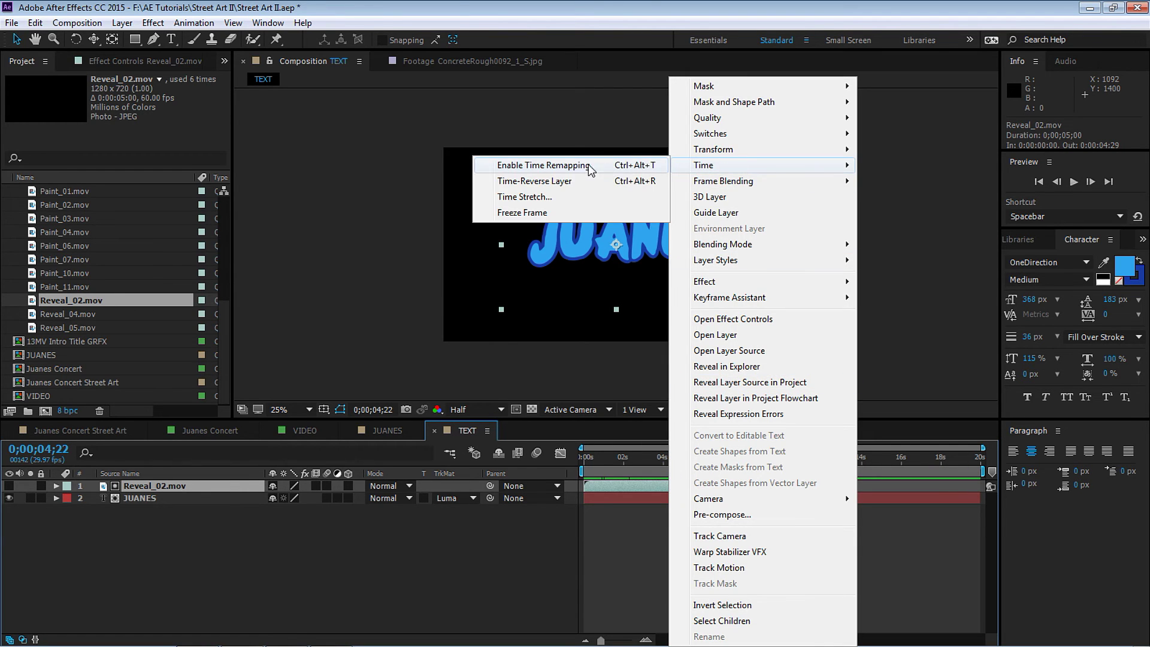
click(587, 168)
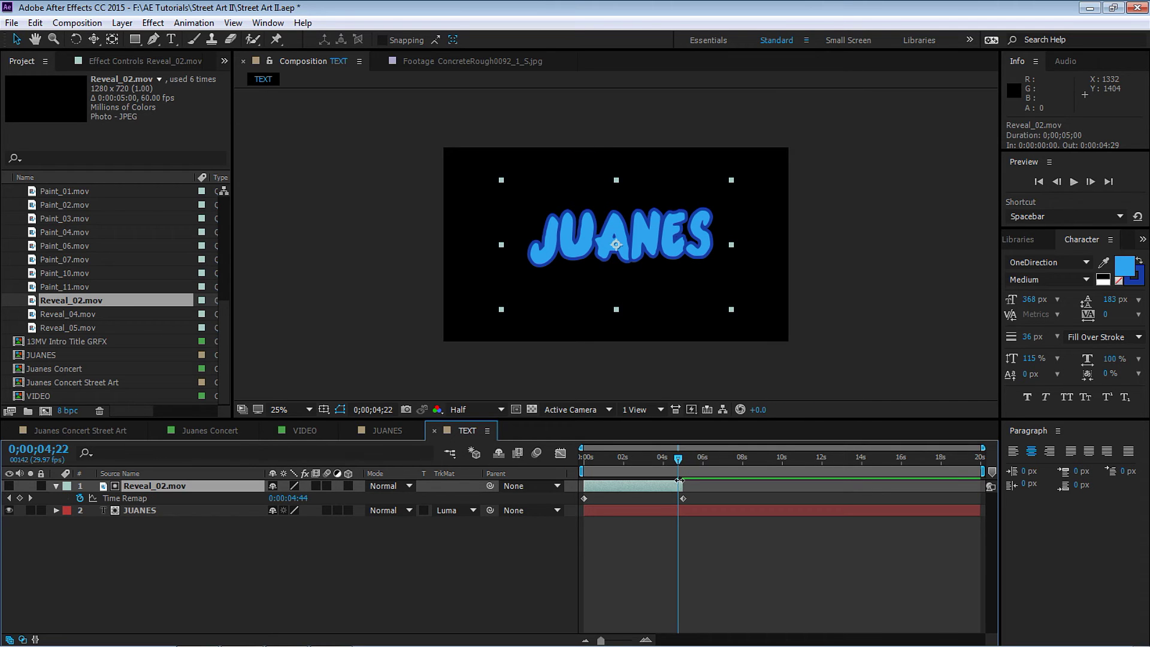
drag(683, 484, 988, 476)
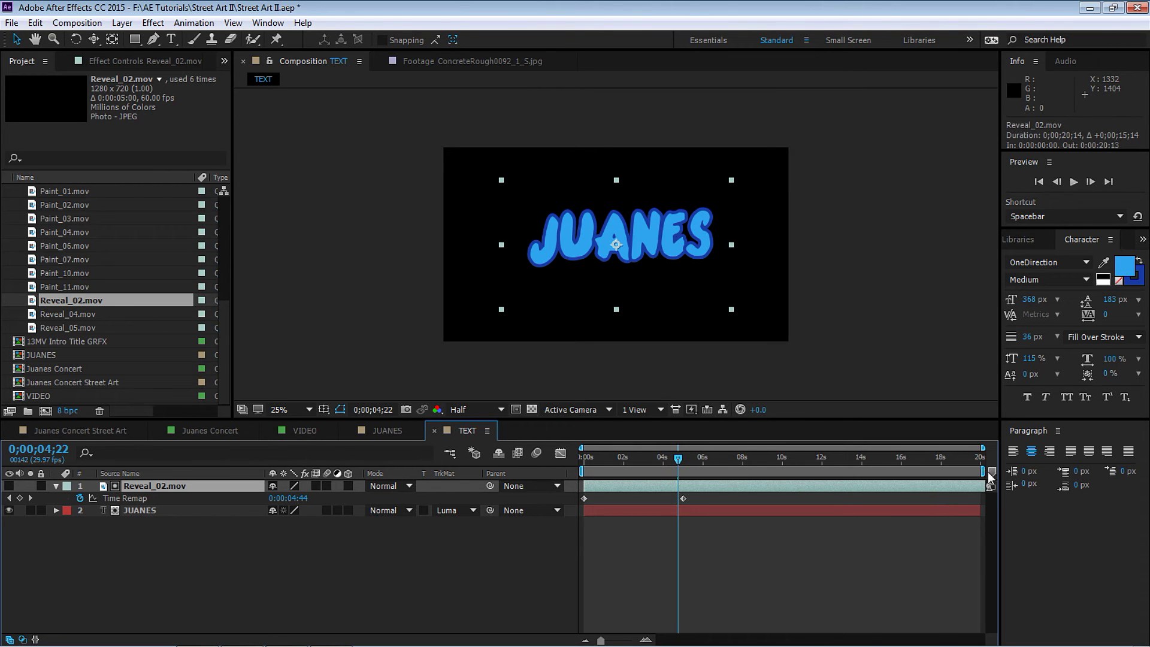
click(581, 468)
key(space)
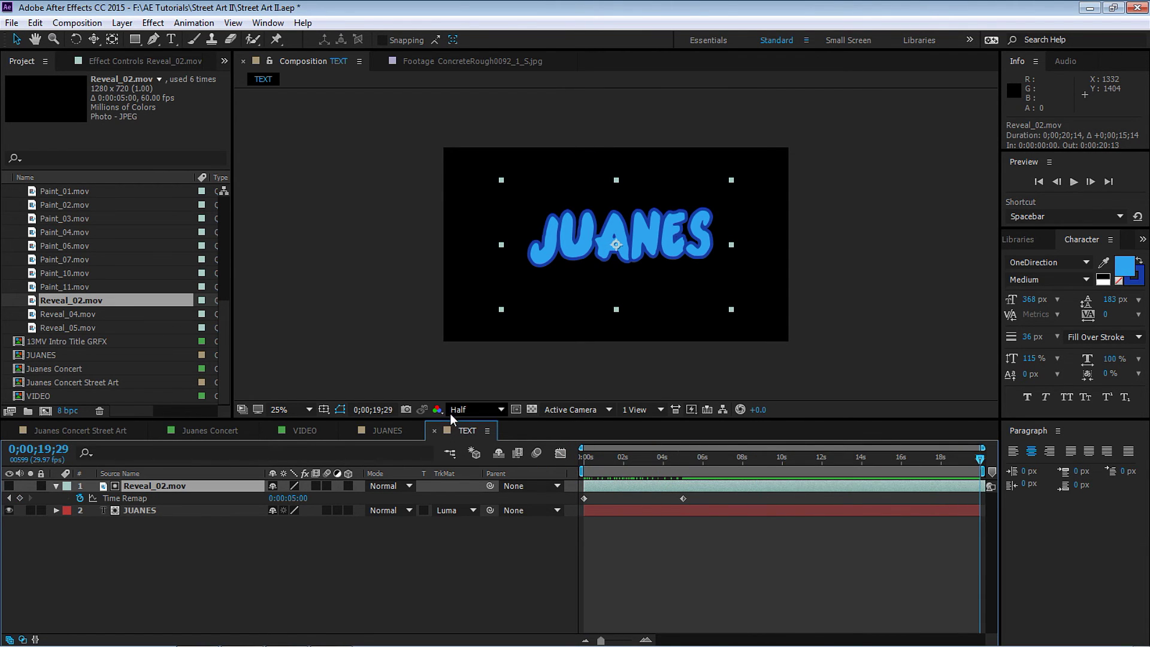
click(434, 430)
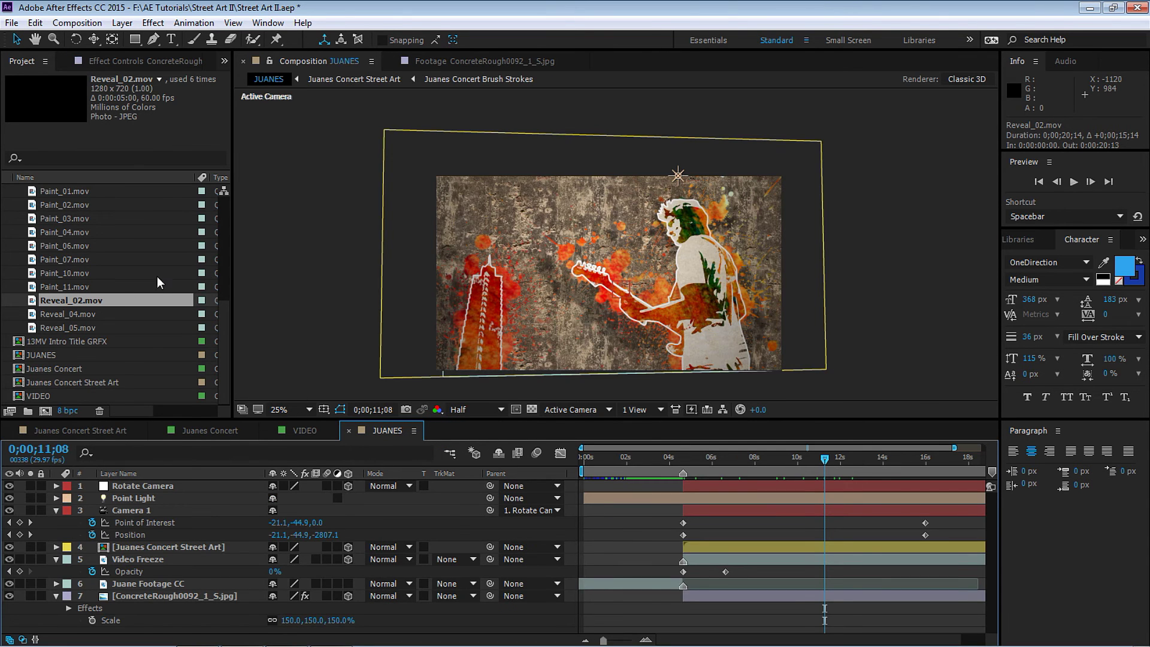
Step: Add the TEXT composition to the JUANES timeline, make it visible, and turn it into a 3D layer
scroll(120, 287, up, 5)
click(53, 258)
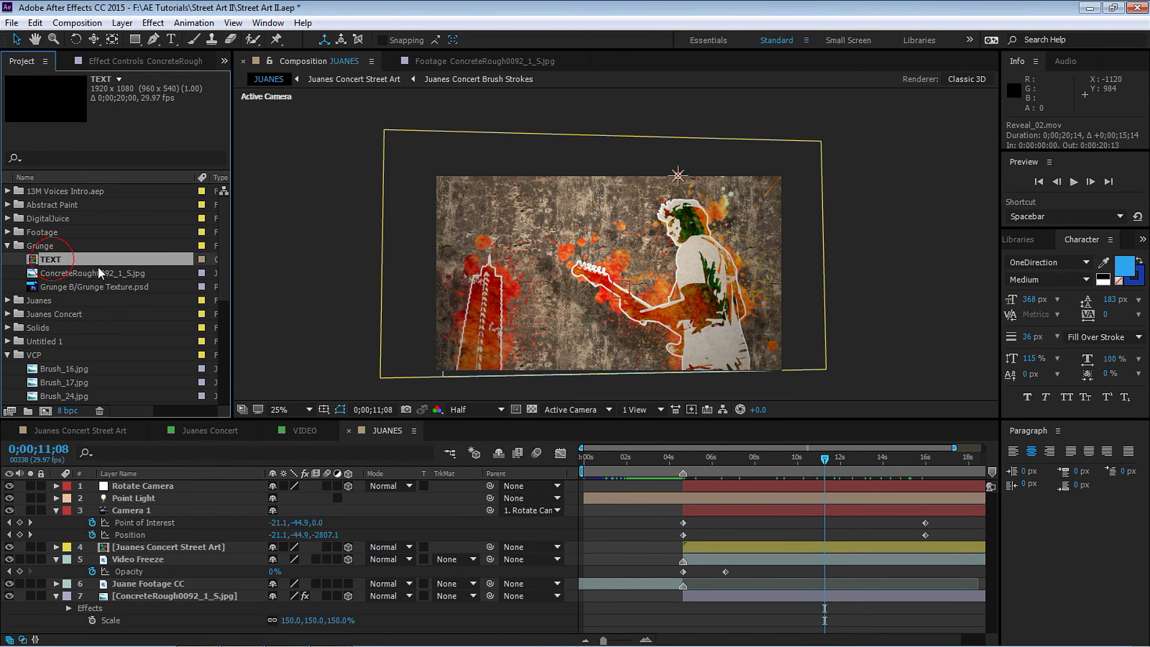
drag(53, 264, 198, 546)
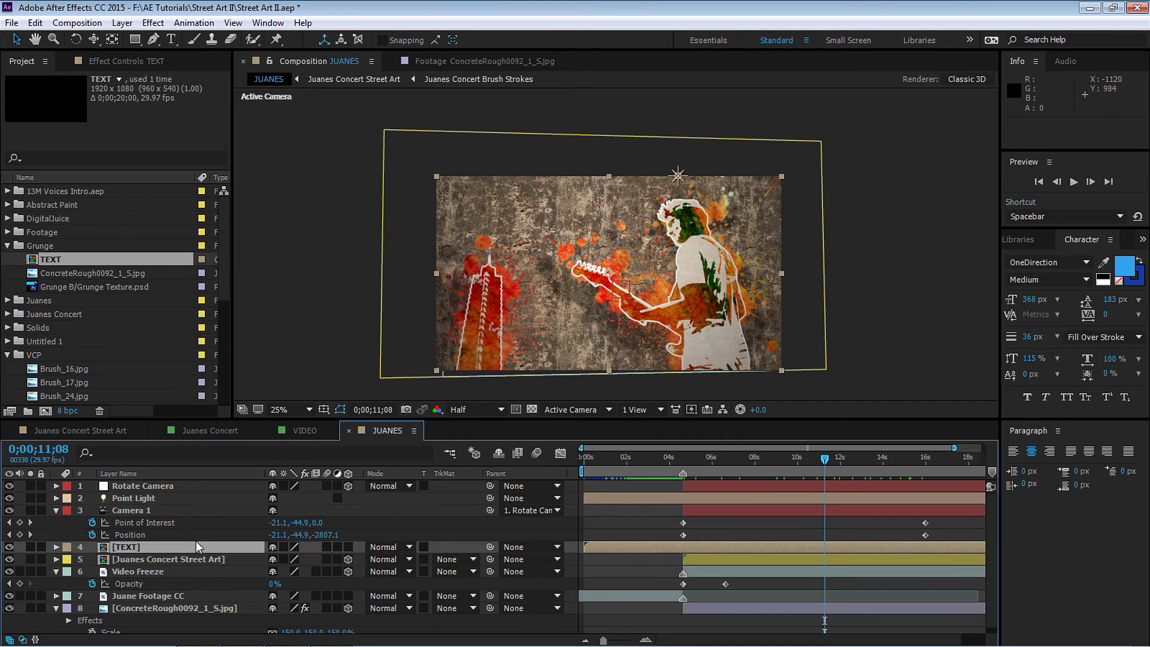
click(347, 546)
click(348, 546)
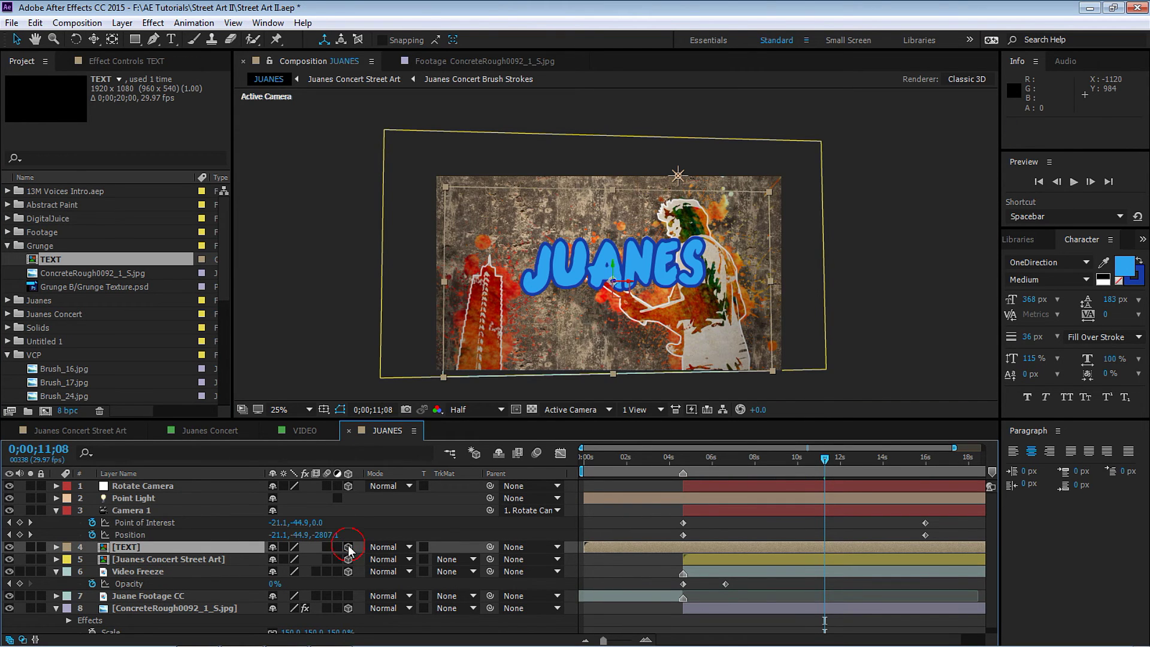
Step: In Top view, locate the street-art and concrete wall layers and push the TEXT layer to Z 244
click(576, 412)
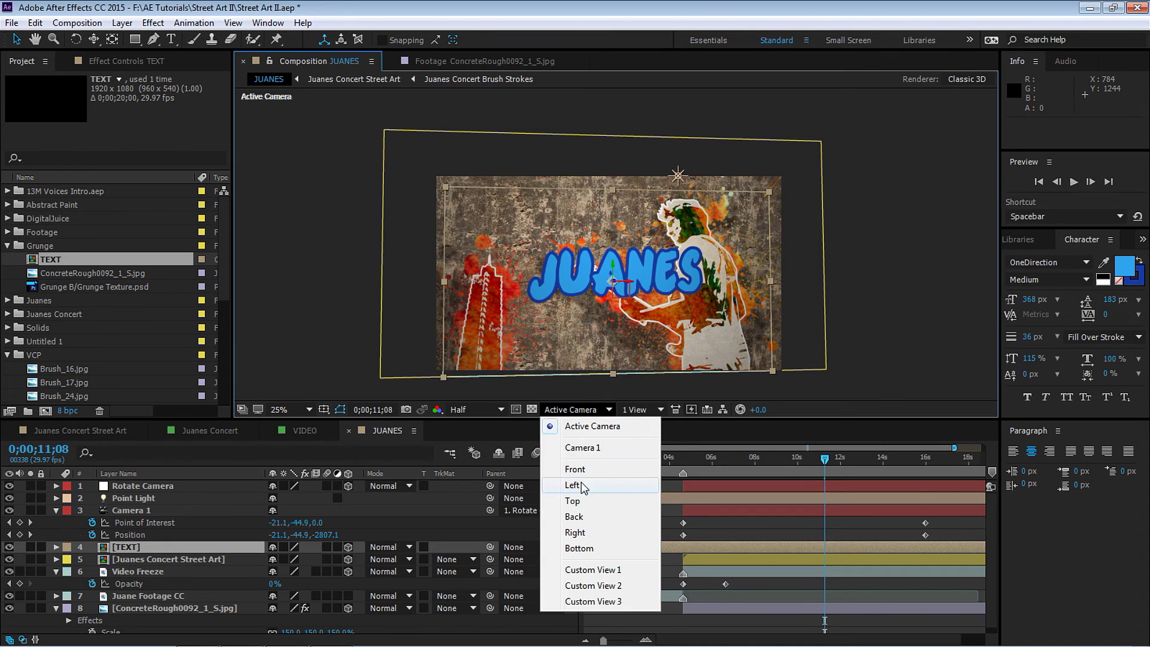
click(581, 508)
click(143, 561)
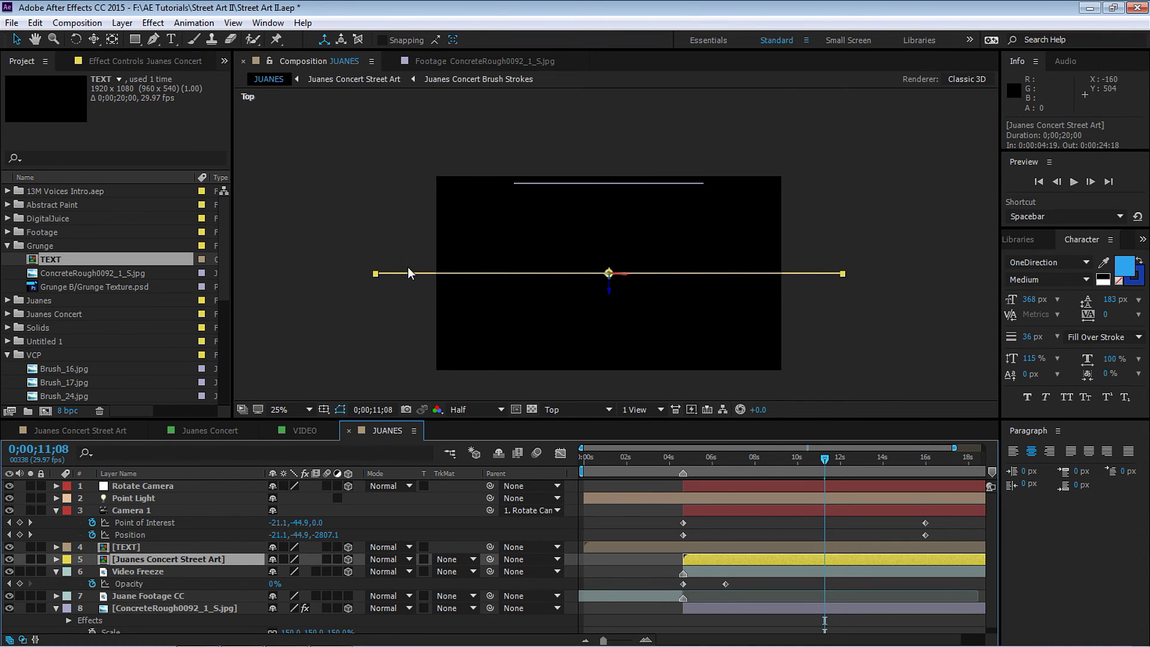
click(204, 608)
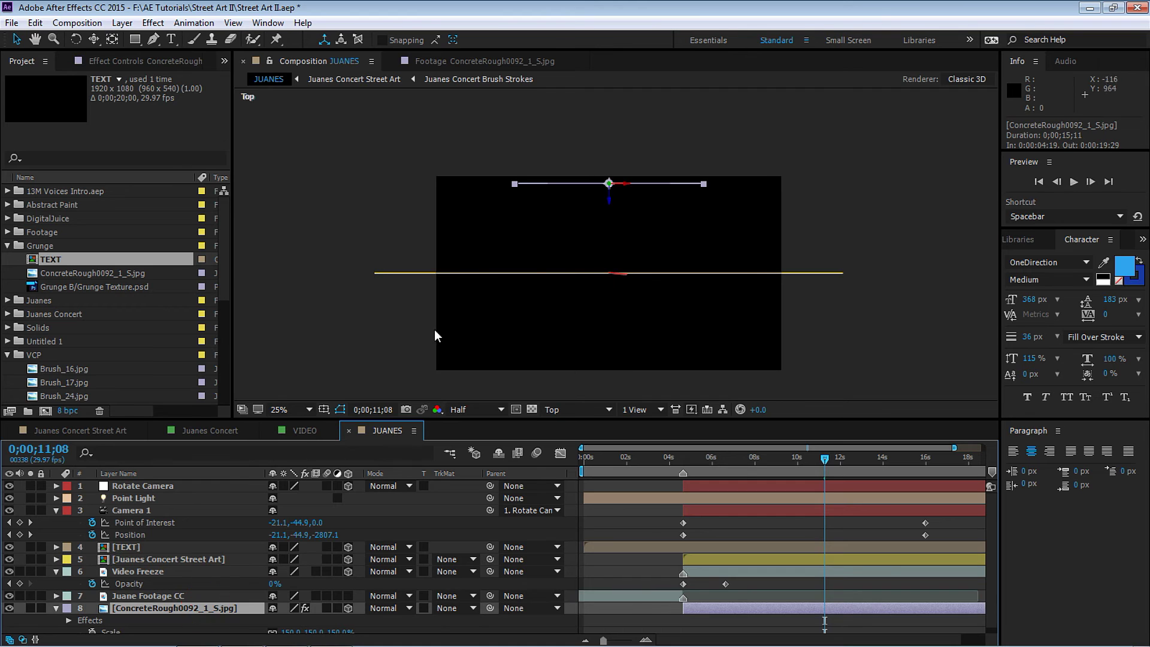
click(566, 273)
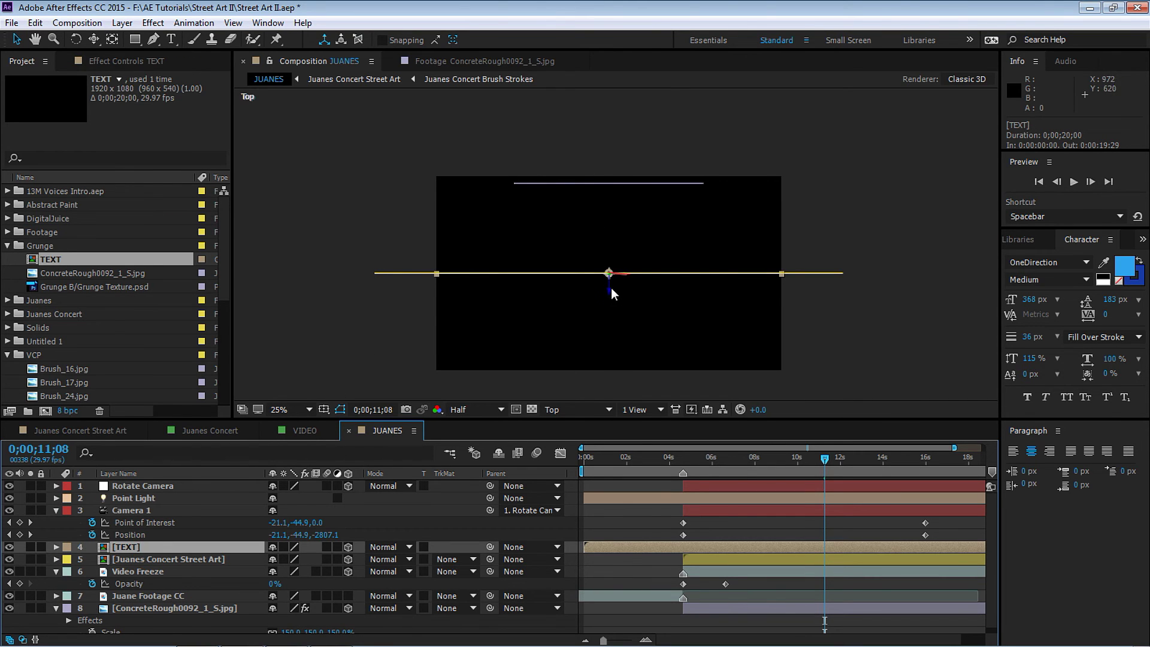
drag(611, 293, 615, 251)
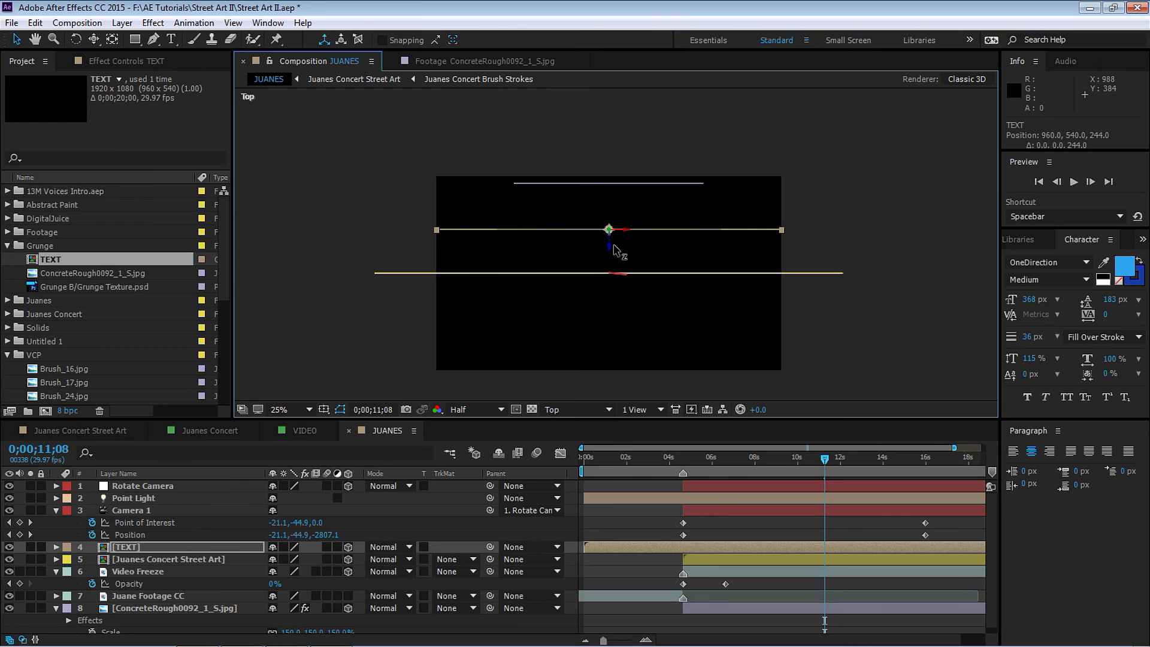
Step: Through the Active Camera, move the JUANES text higher on the wall and return to about 4;05
click(585, 411)
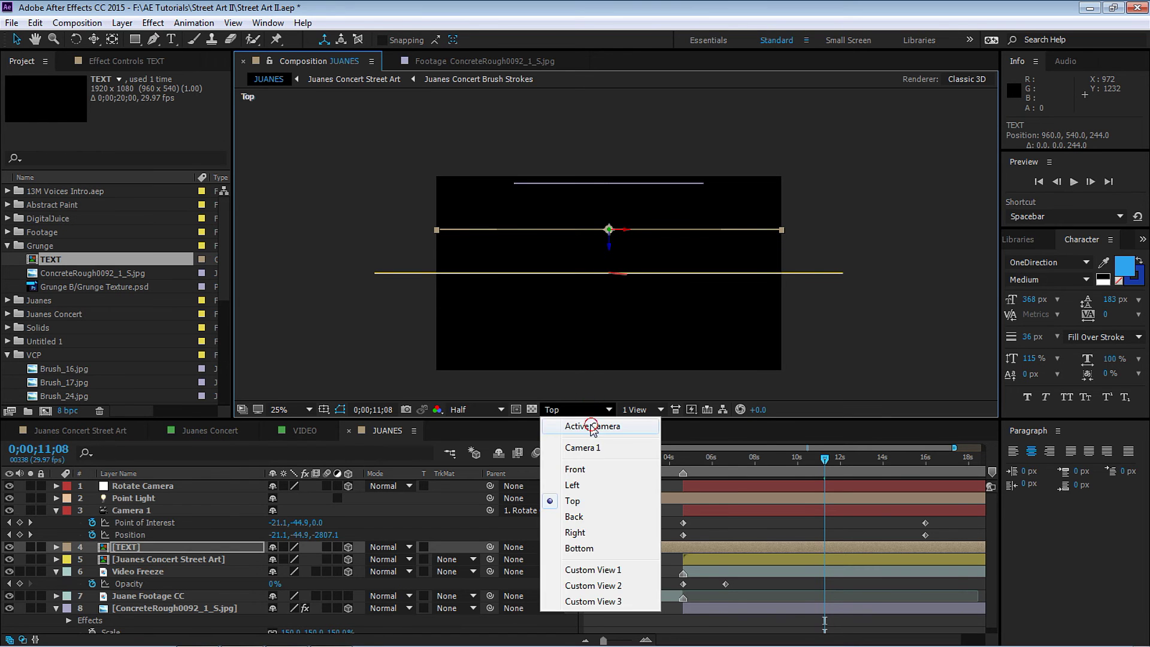
click(592, 427)
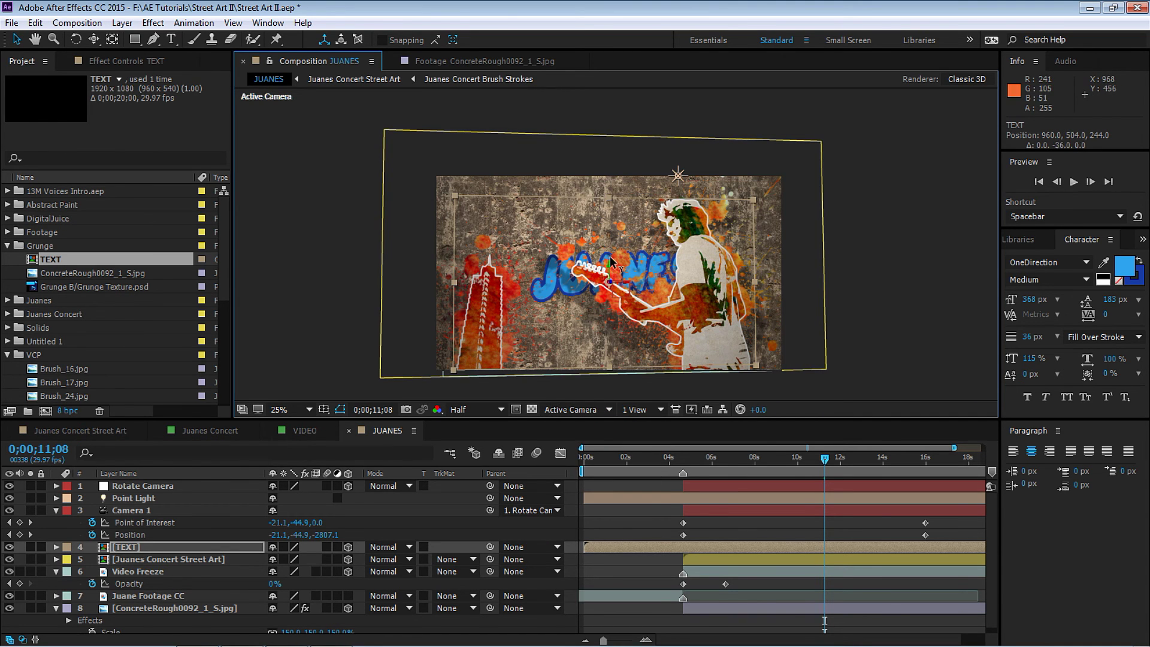
drag(610, 259, 570, 238)
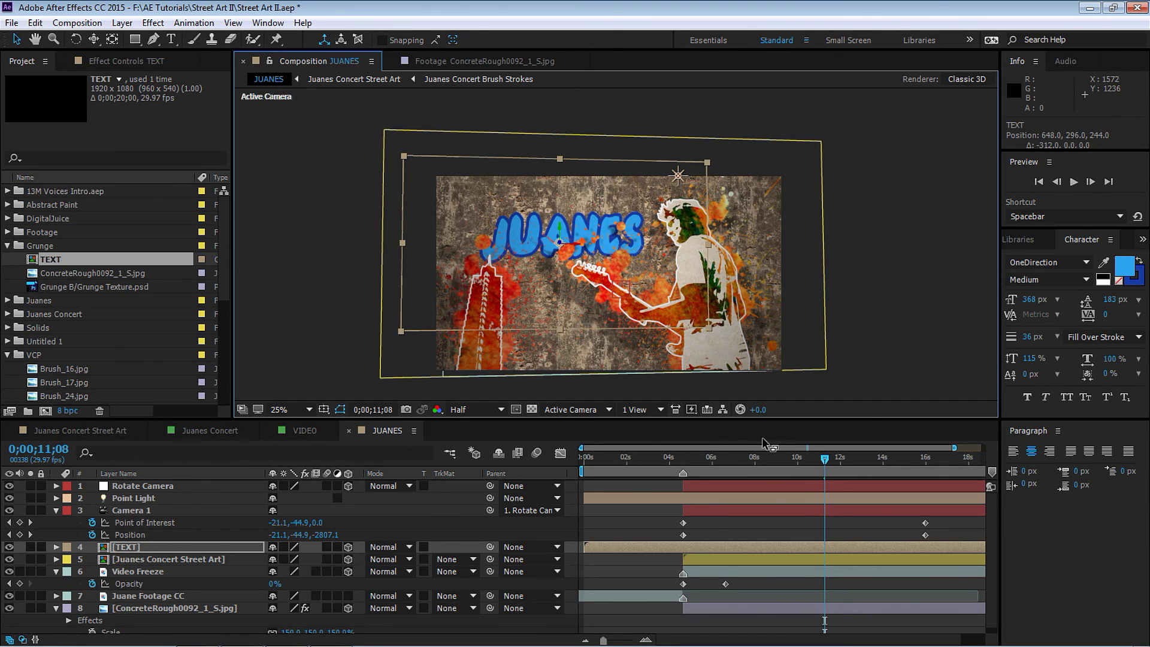
drag(670, 466, 672, 460)
key(period)
key(period)
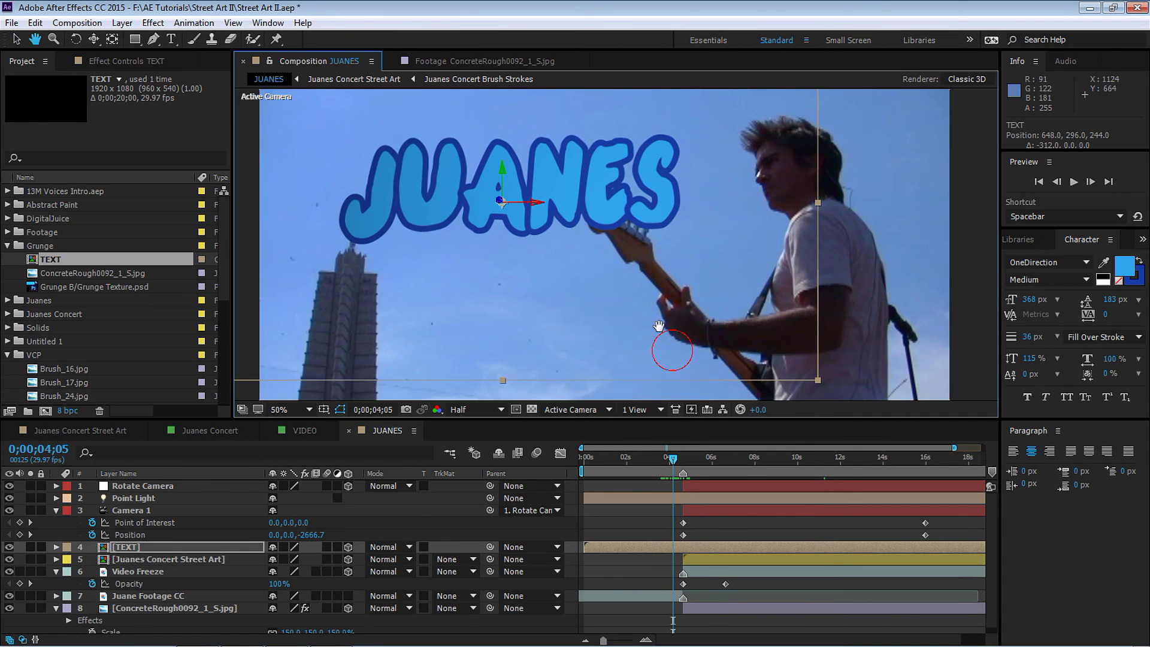
Step: Fit the comp frame in the viewer and make the TEXT layer start at 7;15, after the freeze
click(277, 409)
click(317, 165)
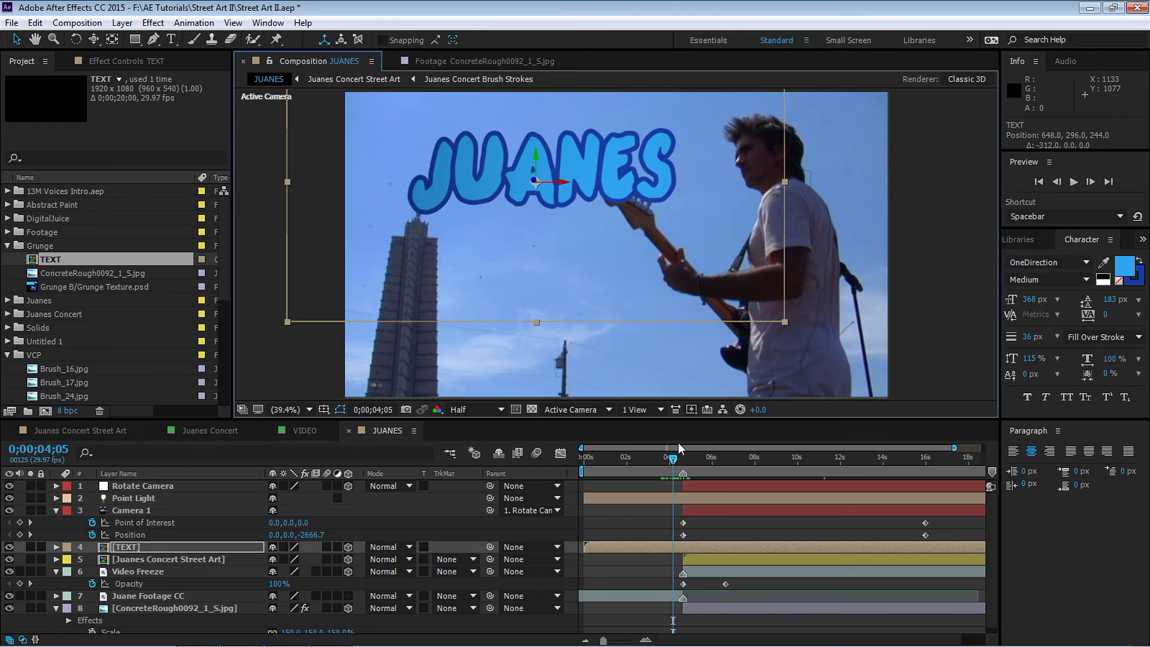
mouse_move(674, 462)
mouse_down()
mouse_move(662, 462)
mouse_move(688, 461)
mouse_up()
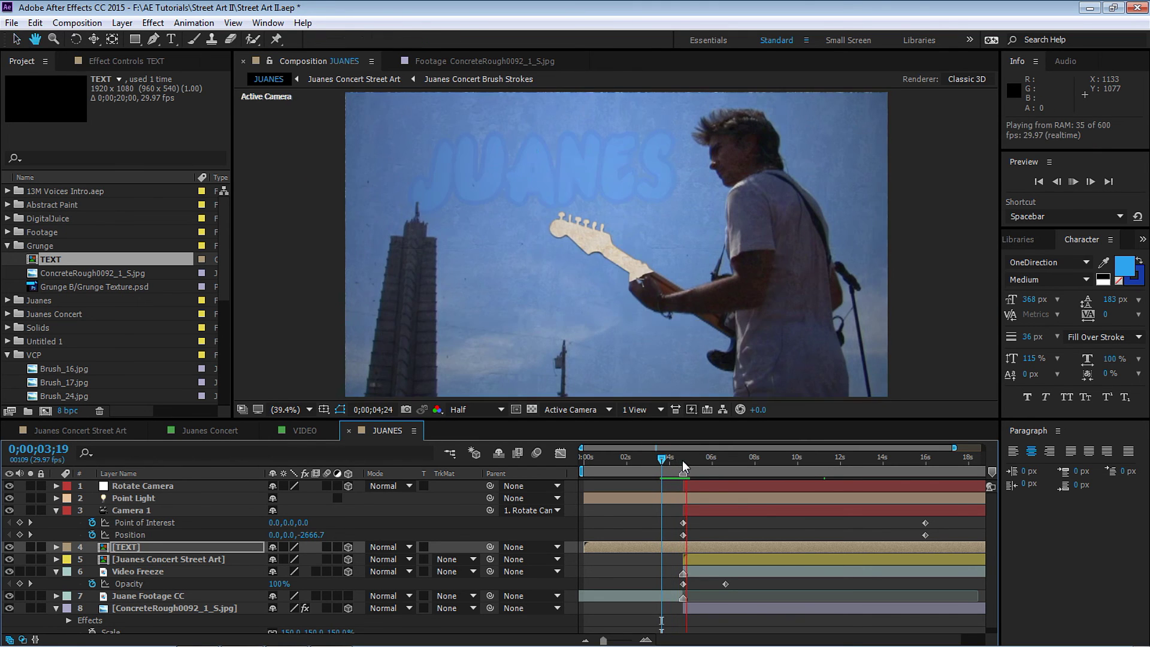
click(156, 549)
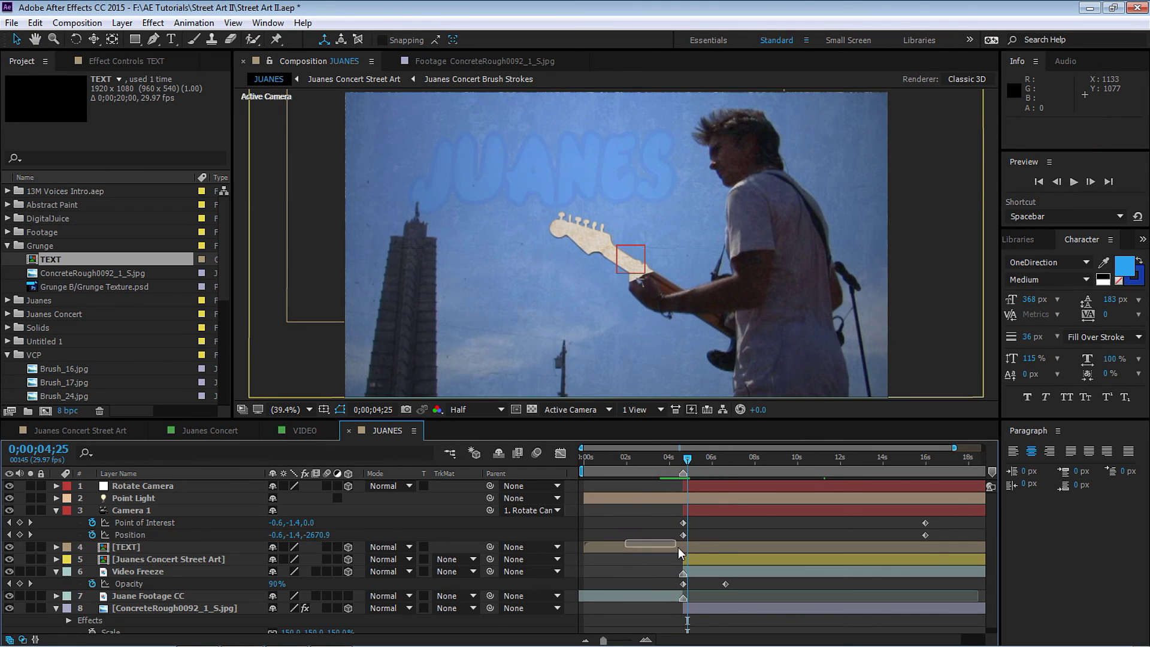
drag(617, 547, 764, 549)
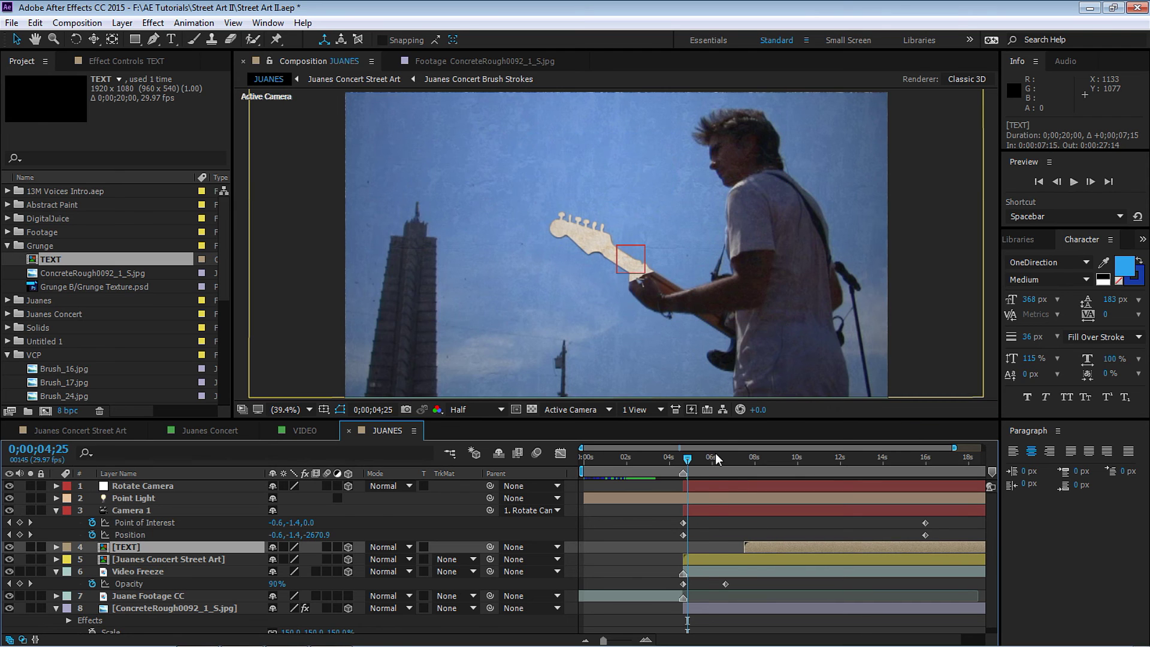
Step: Scrub and preview the comp to check the wall and JUANES text, stopping around 4;16
drag(716, 458, 807, 467)
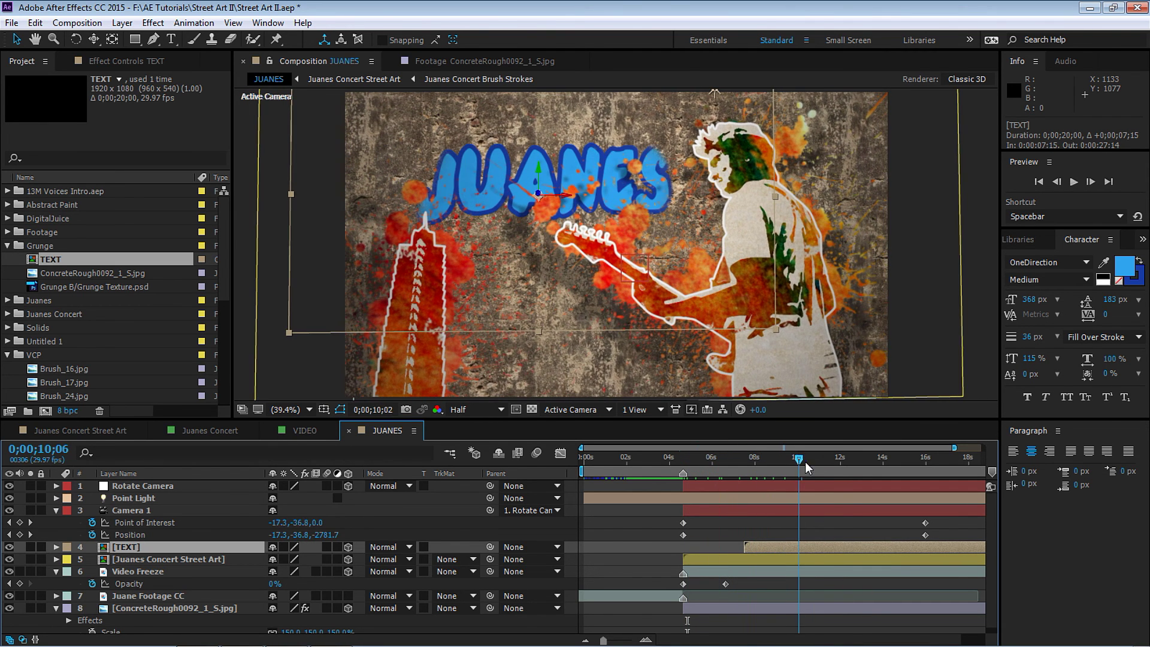
click(680, 464)
key(space)
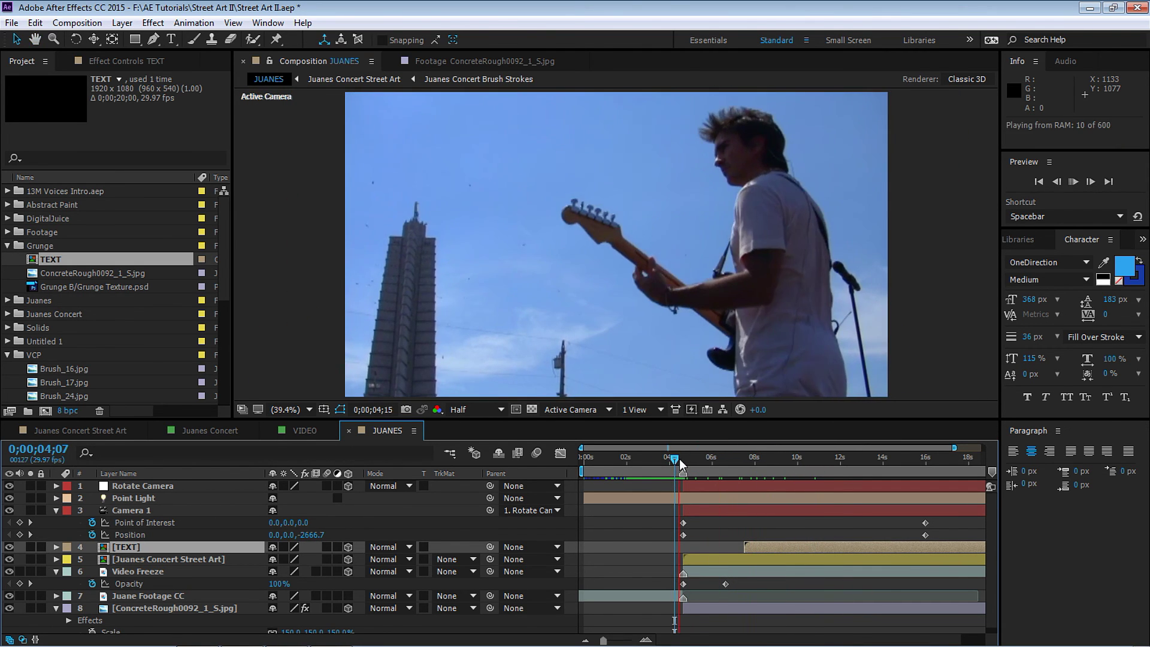
click(685, 464)
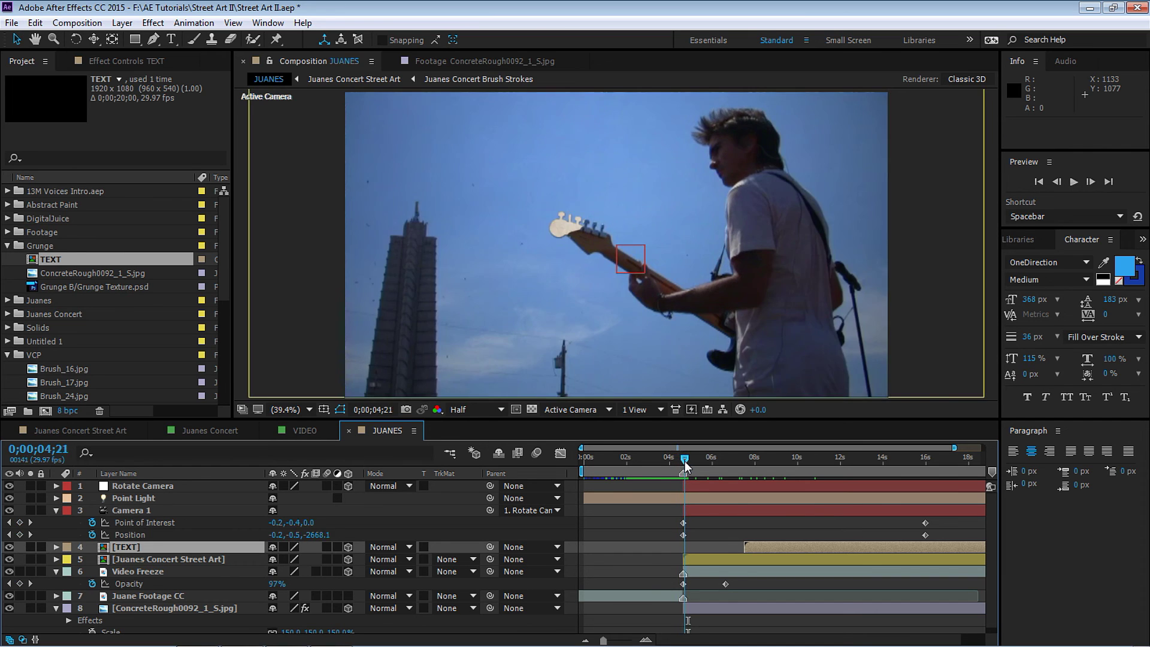
drag(686, 465, 683, 465)
click(133, 572)
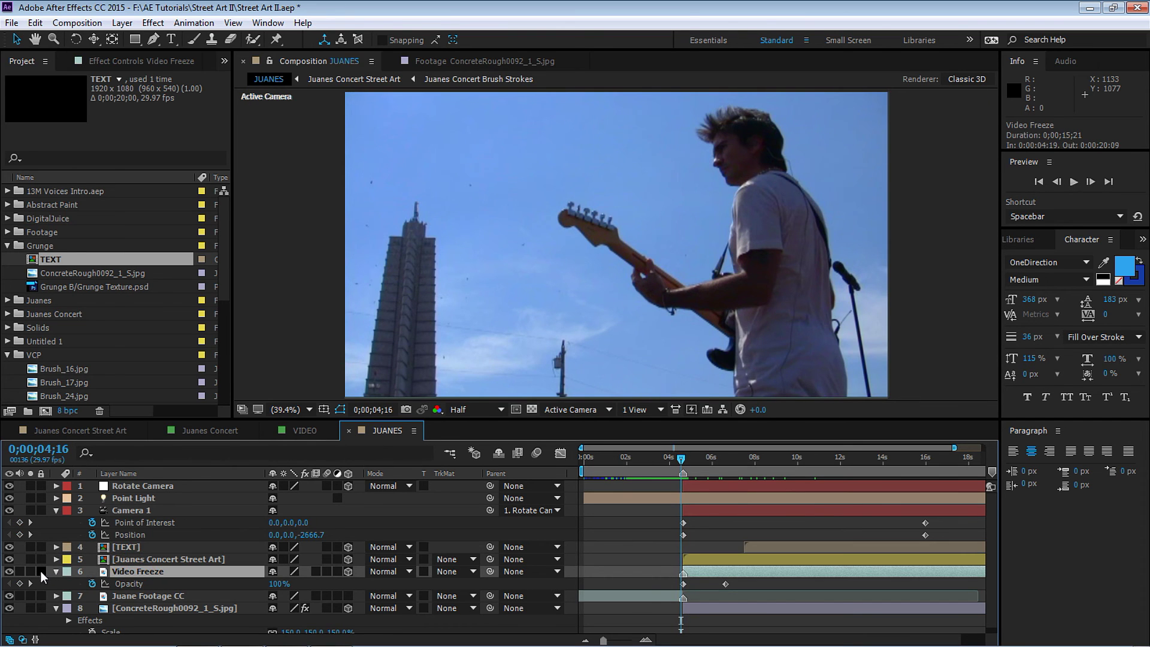
Step: Solo the Video Freeze and Juane Footage CC layers and preview them, stopping on the freeze keyframes
click(30, 571)
click(30, 596)
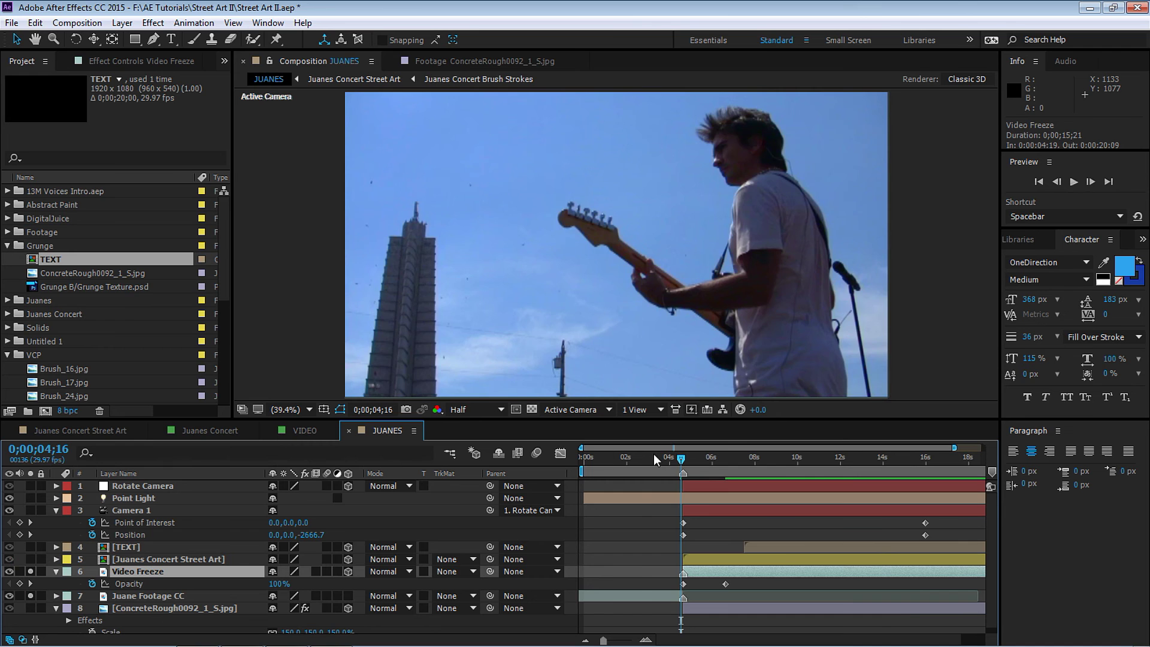
key(space)
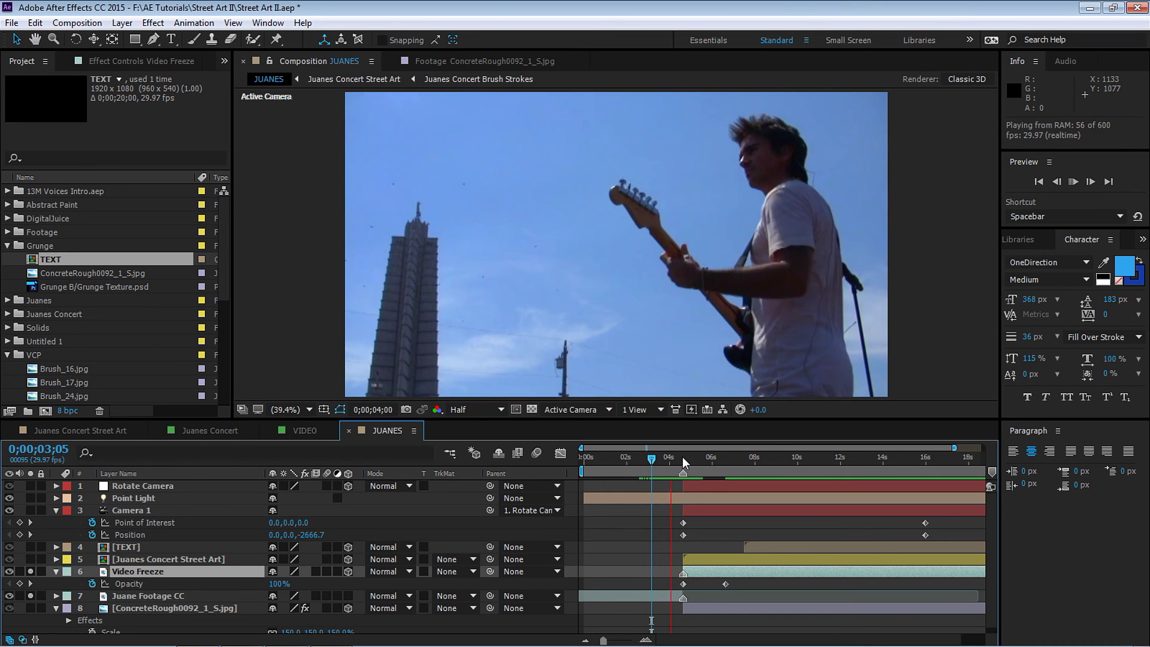
click(683, 457)
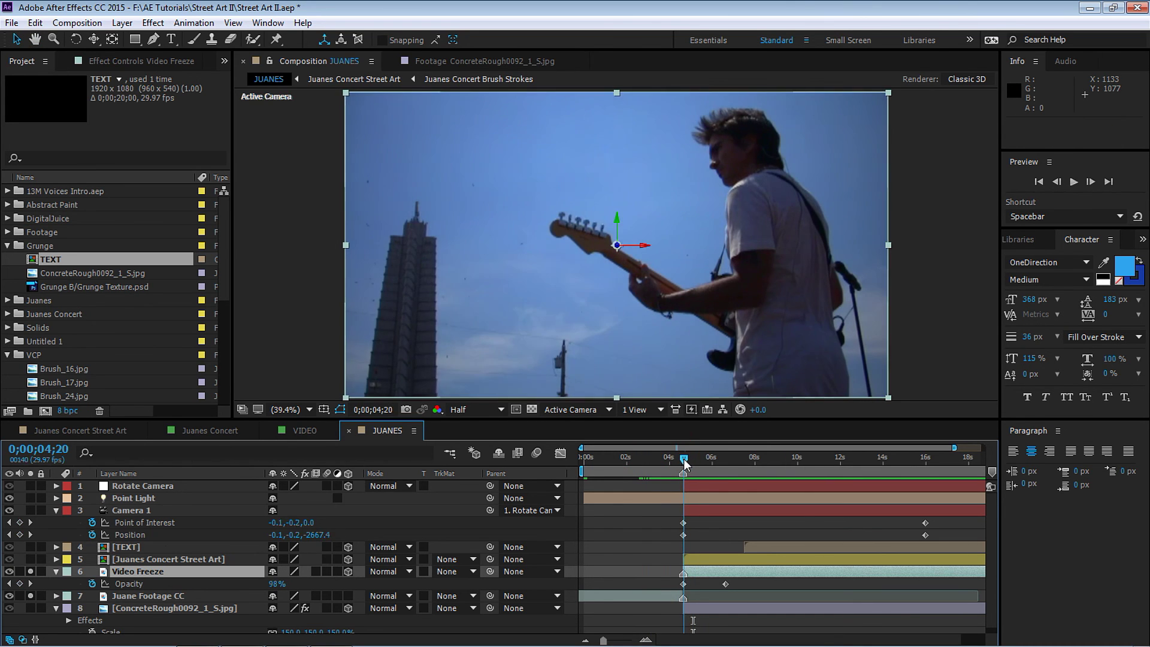
key(j)
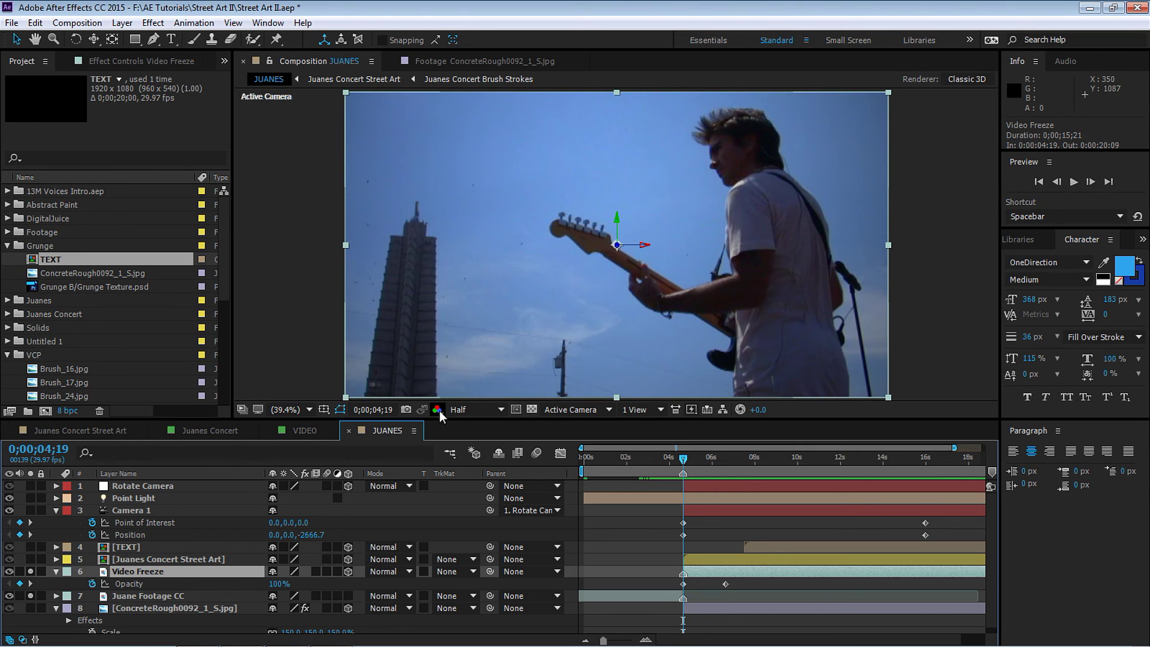
drag(439, 418, 444, 380)
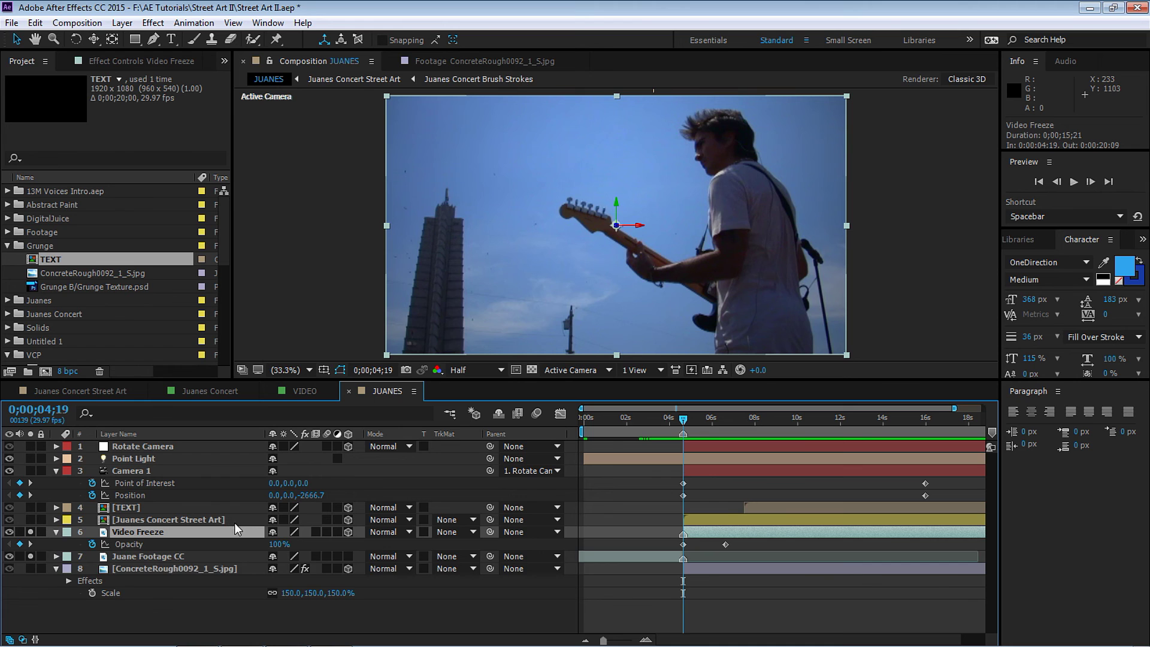
Step: Set the Video Freeze layer's Accepts Lights material option to Off
key(a)
key(a)
click(132, 594)
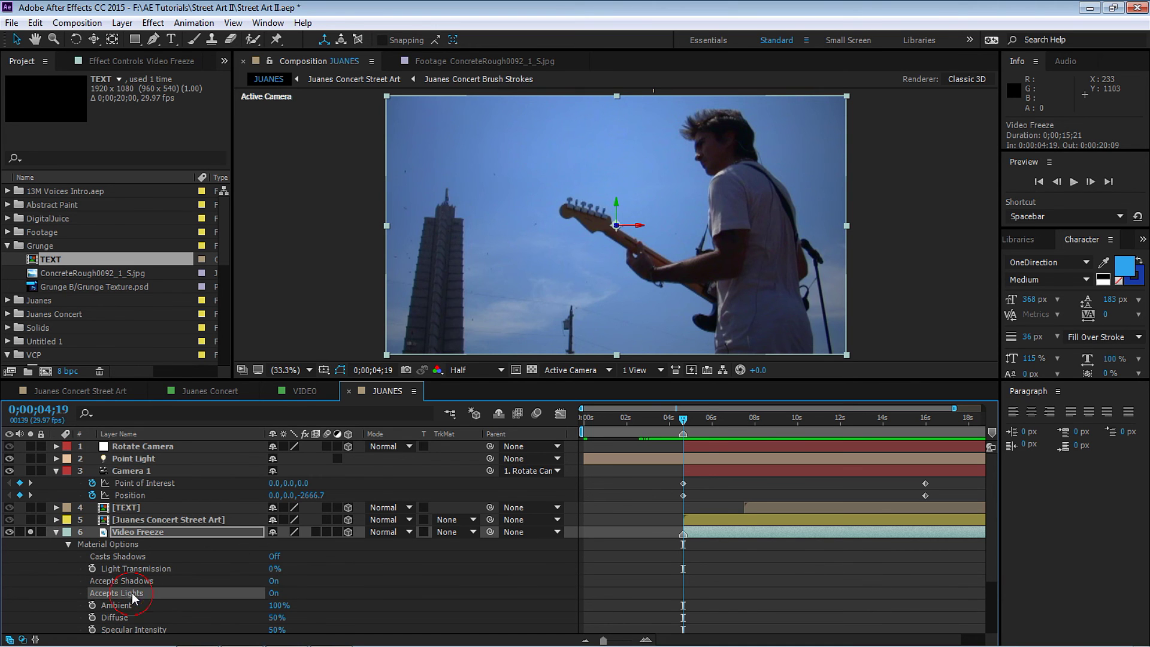
click(274, 593)
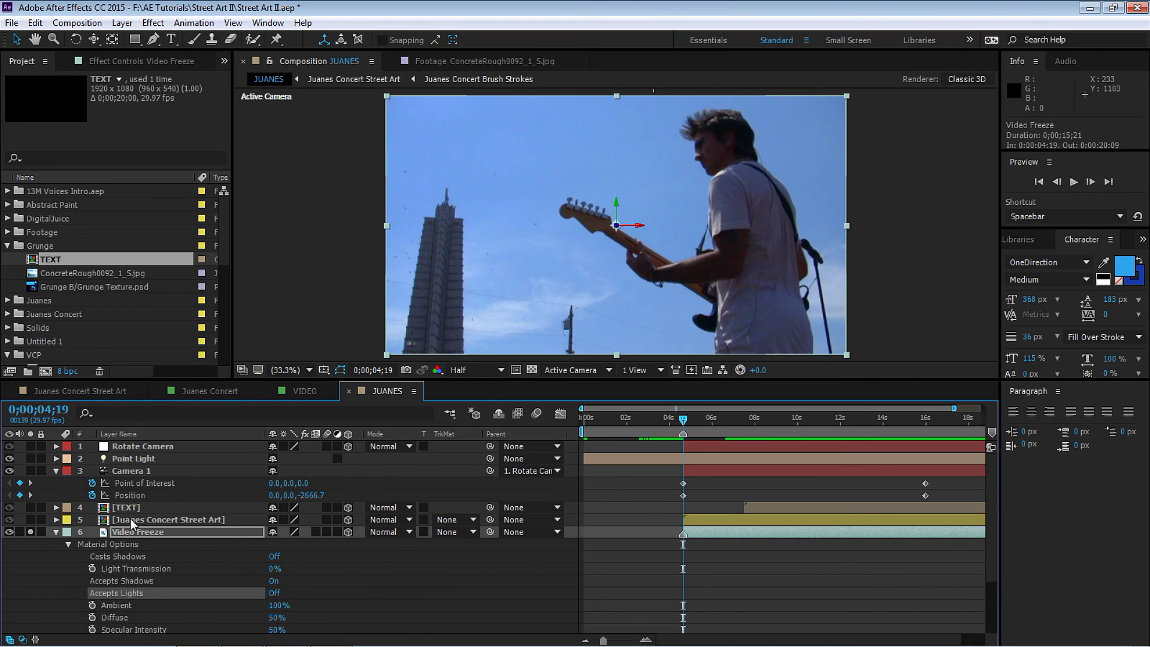
click(56, 532)
Step: Scrub between 3;20 and 6;09 to check the fade and the Video Freeze Opacity keyframes, then collapse the layers
drag(646, 425, 665, 425)
drag(677, 419, 718, 419)
click(174, 538)
key(t)
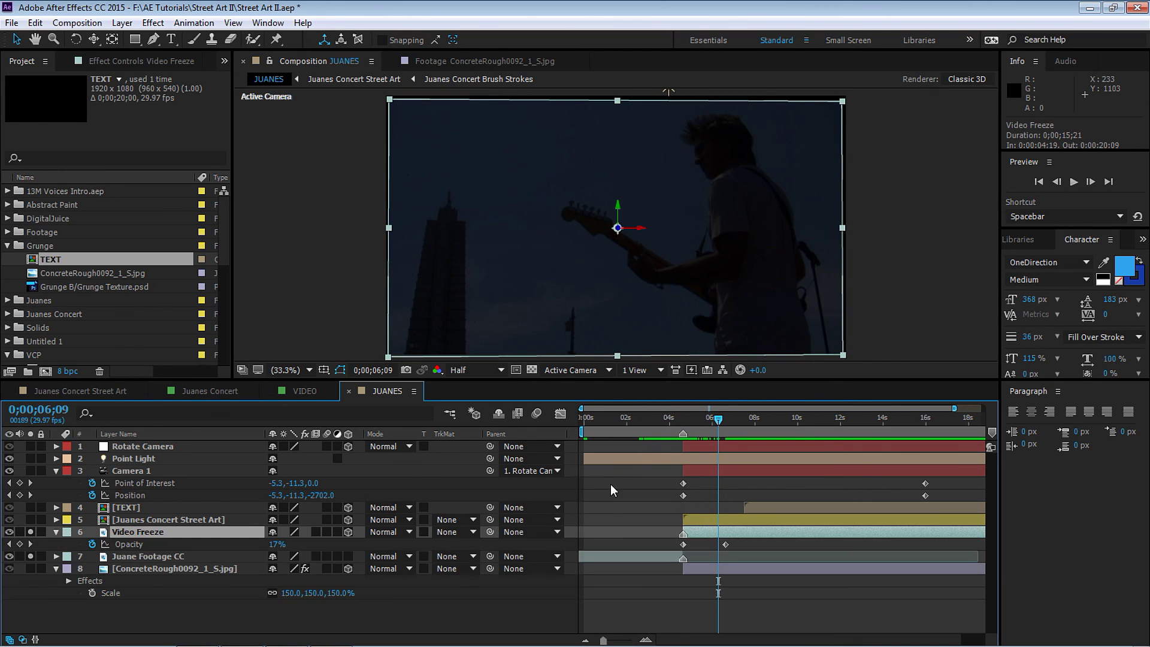
mouse_move(682, 422)
mouse_down()
mouse_move(749, 427)
mouse_move(665, 423)
mouse_up()
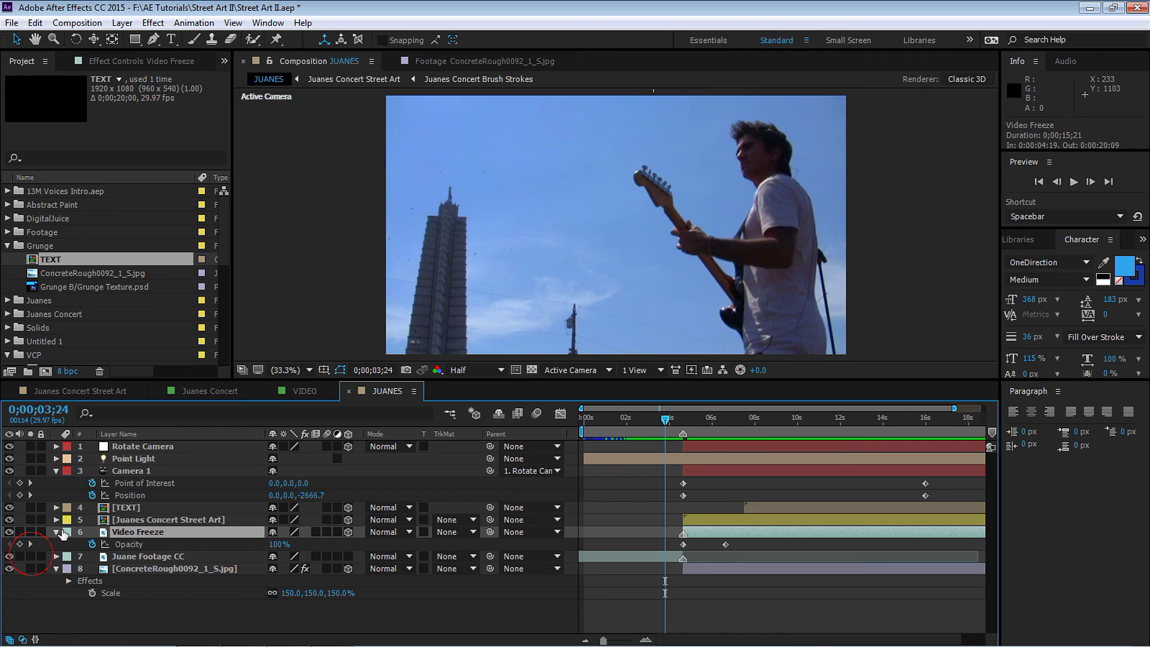
click(56, 532)
click(56, 469)
click(56, 532)
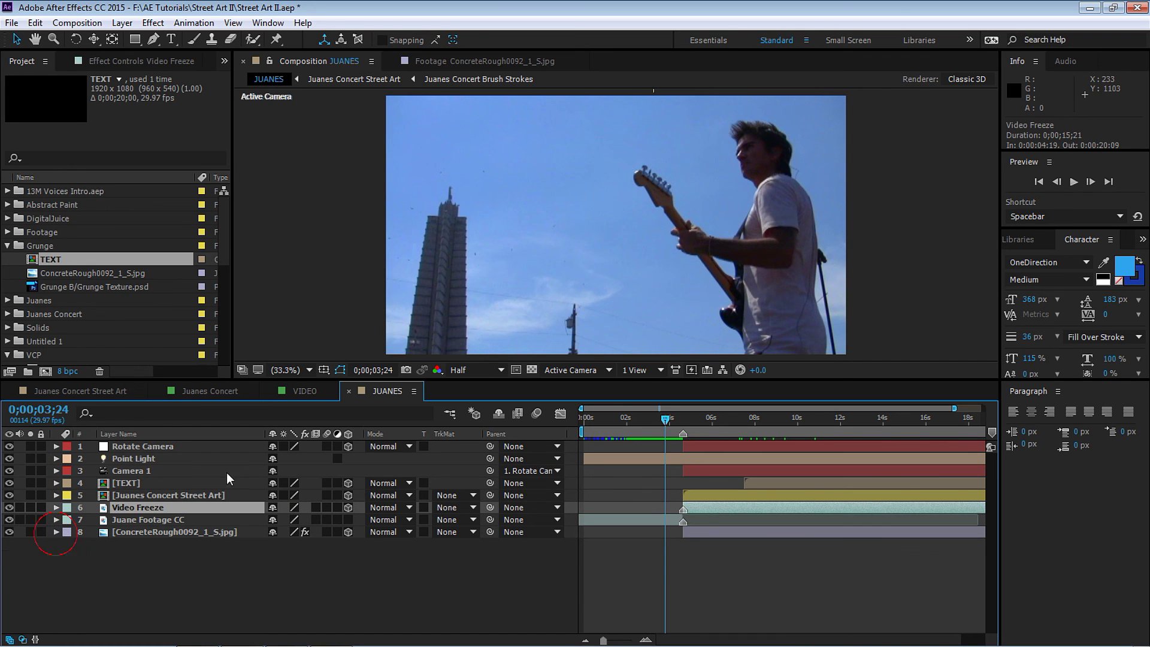
drag(612, 380, 608, 454)
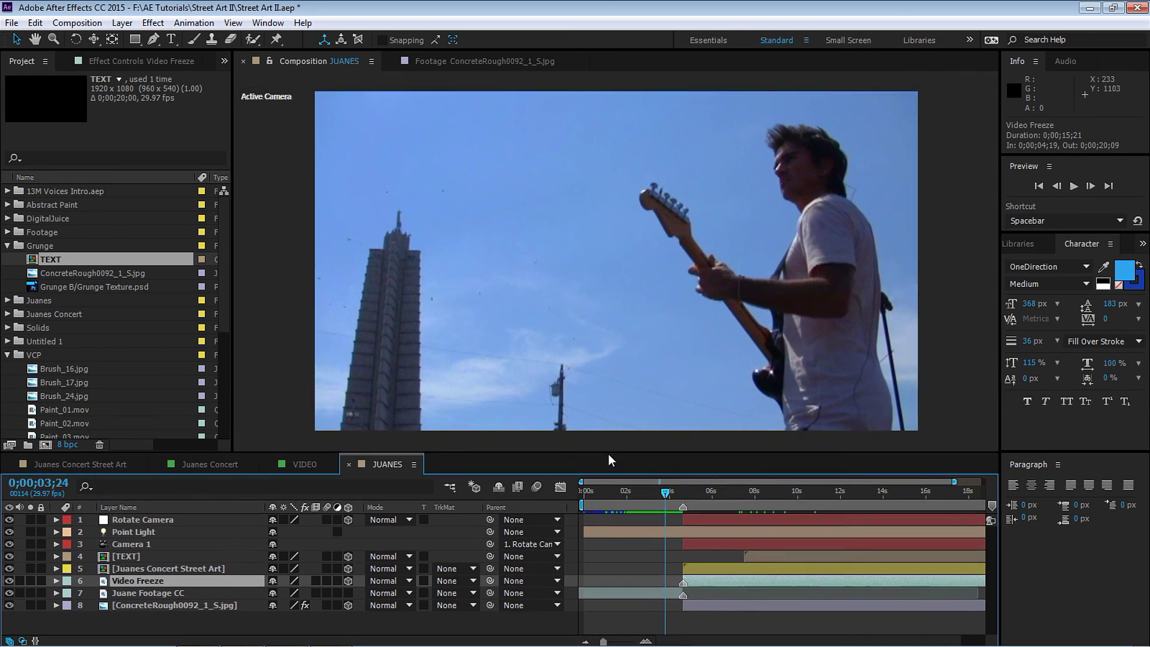
drag(651, 491, 925, 494)
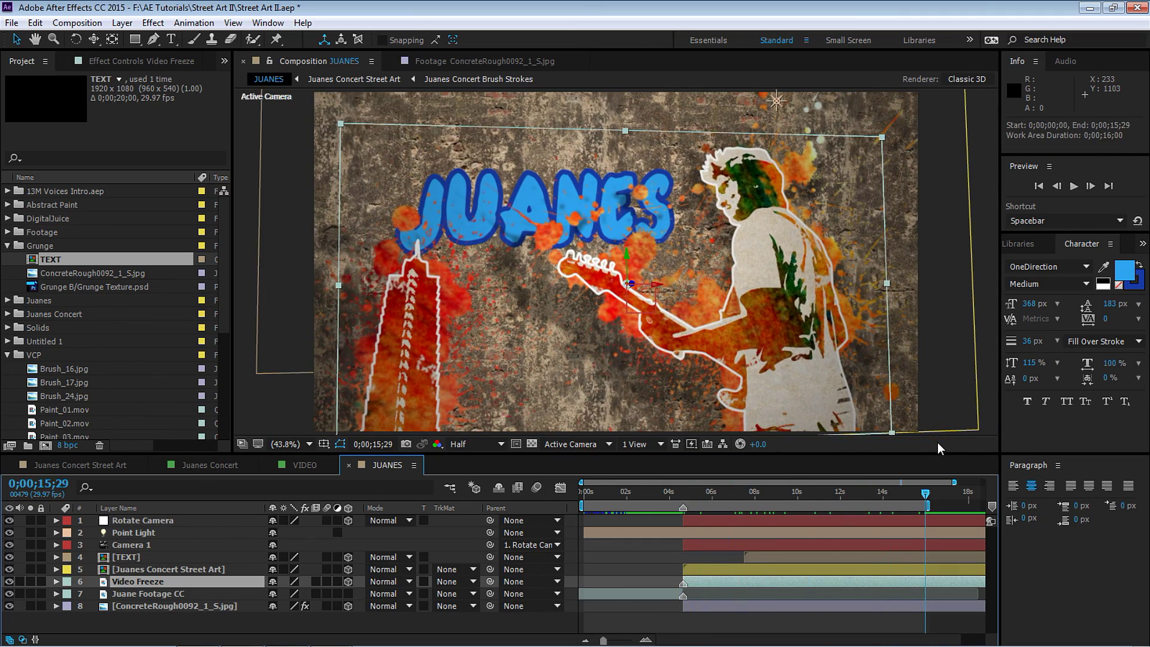
key(space)
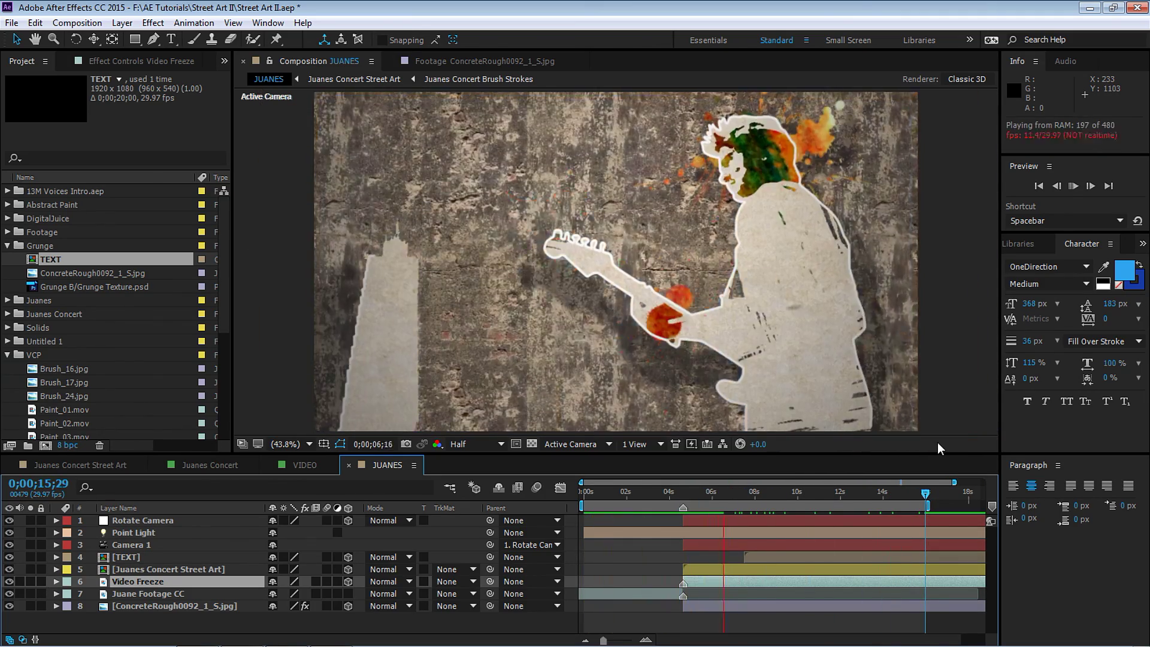